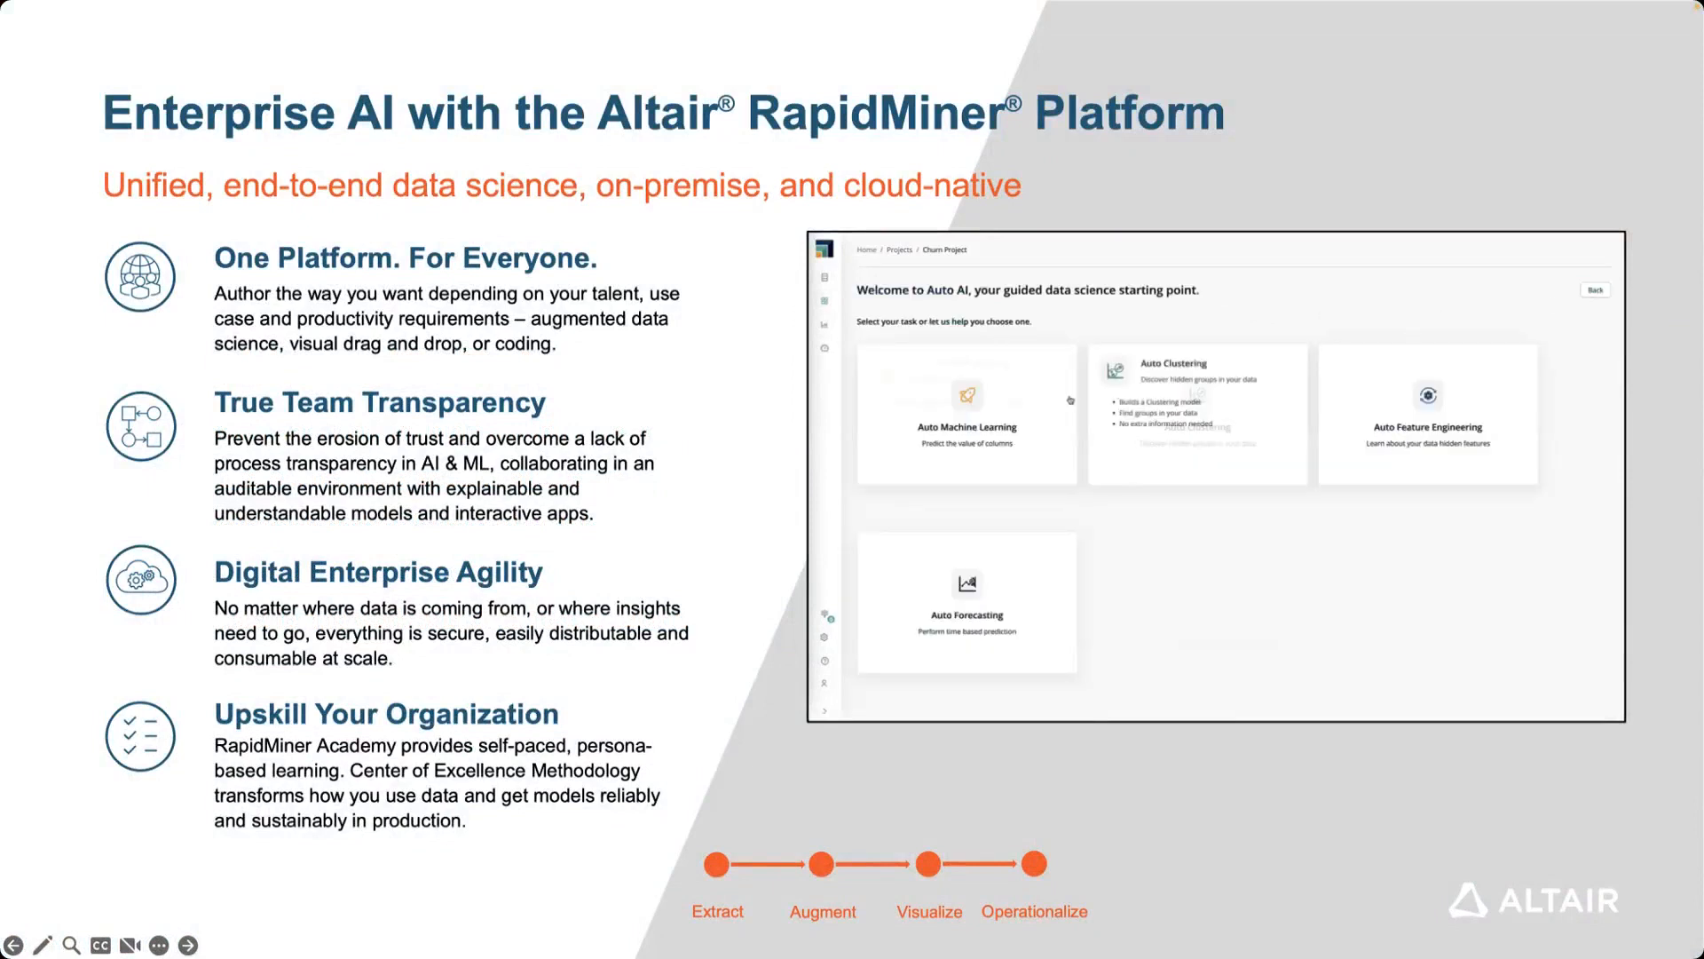
{"action": "left_click", "coordinate": [1025, 405]}
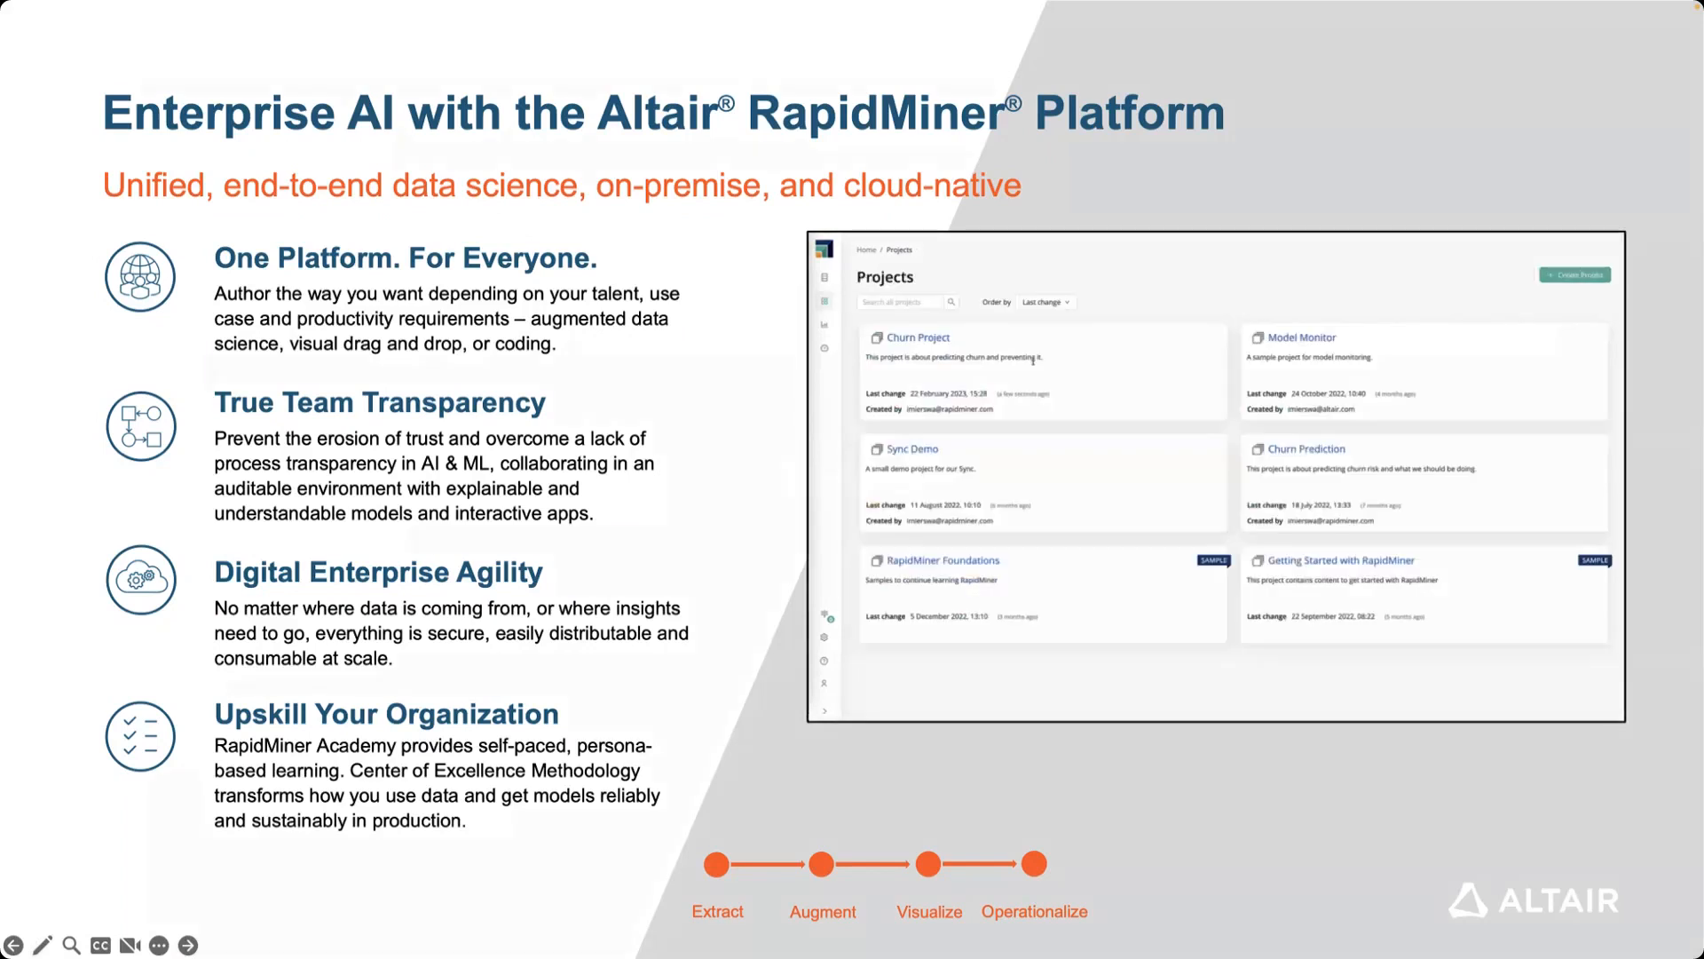
{"action": "key", "text": "Right"}
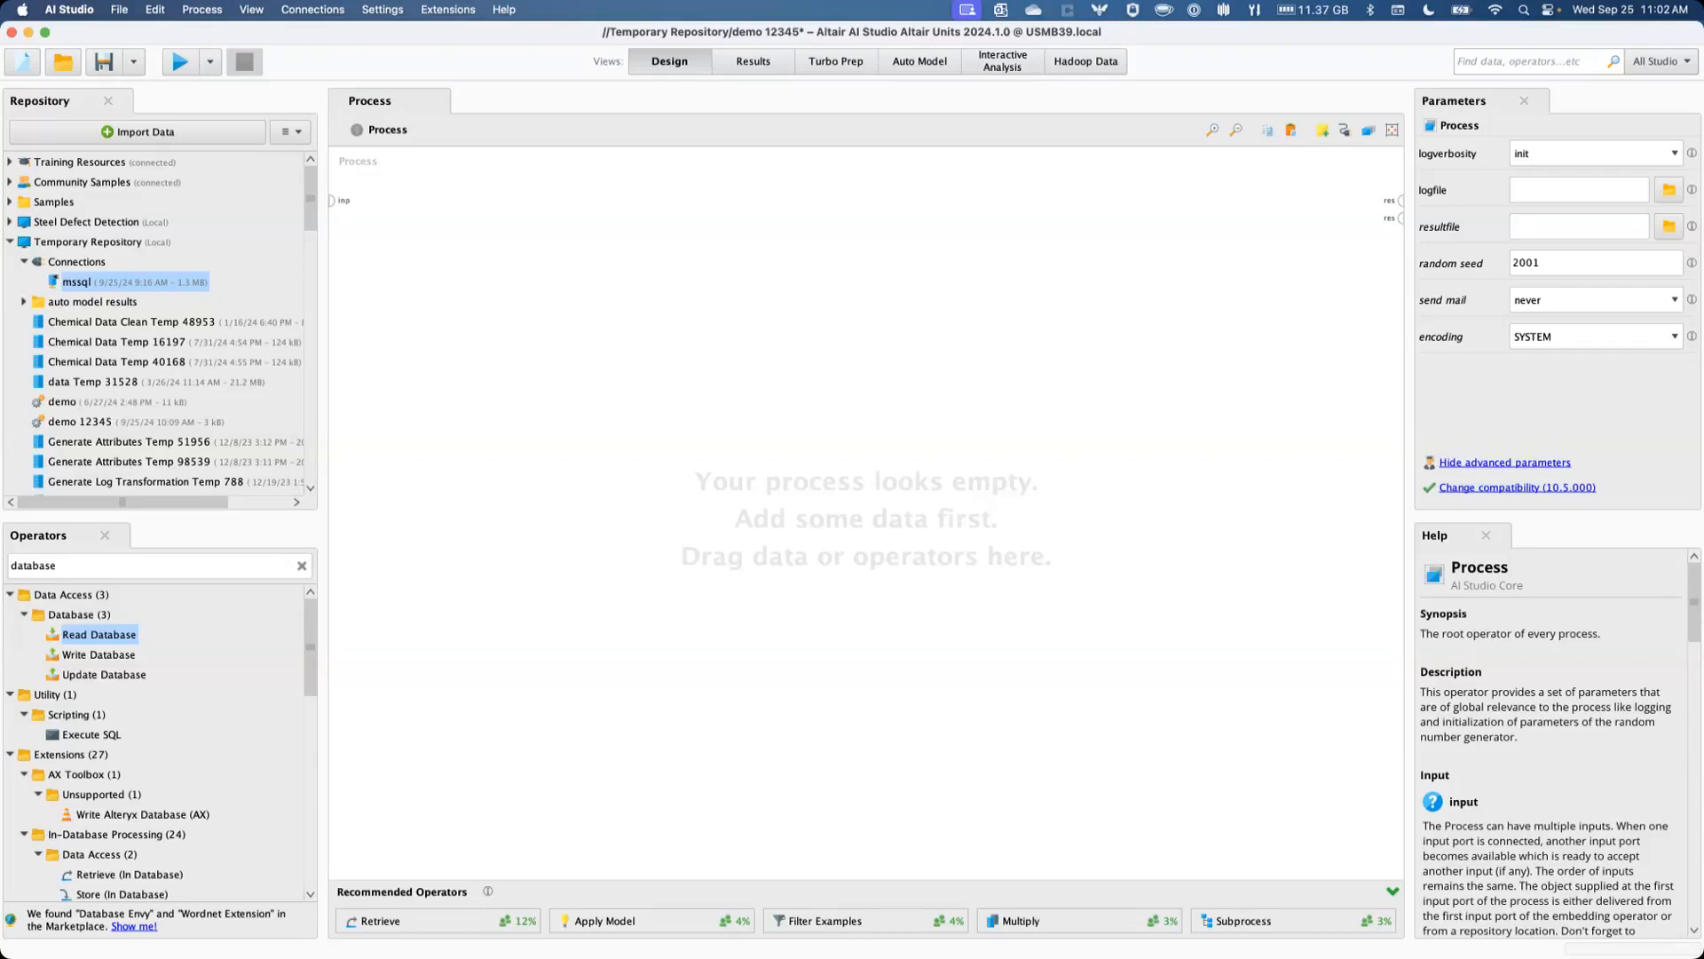
{"action": "right_click", "coordinate": [90, 262]}
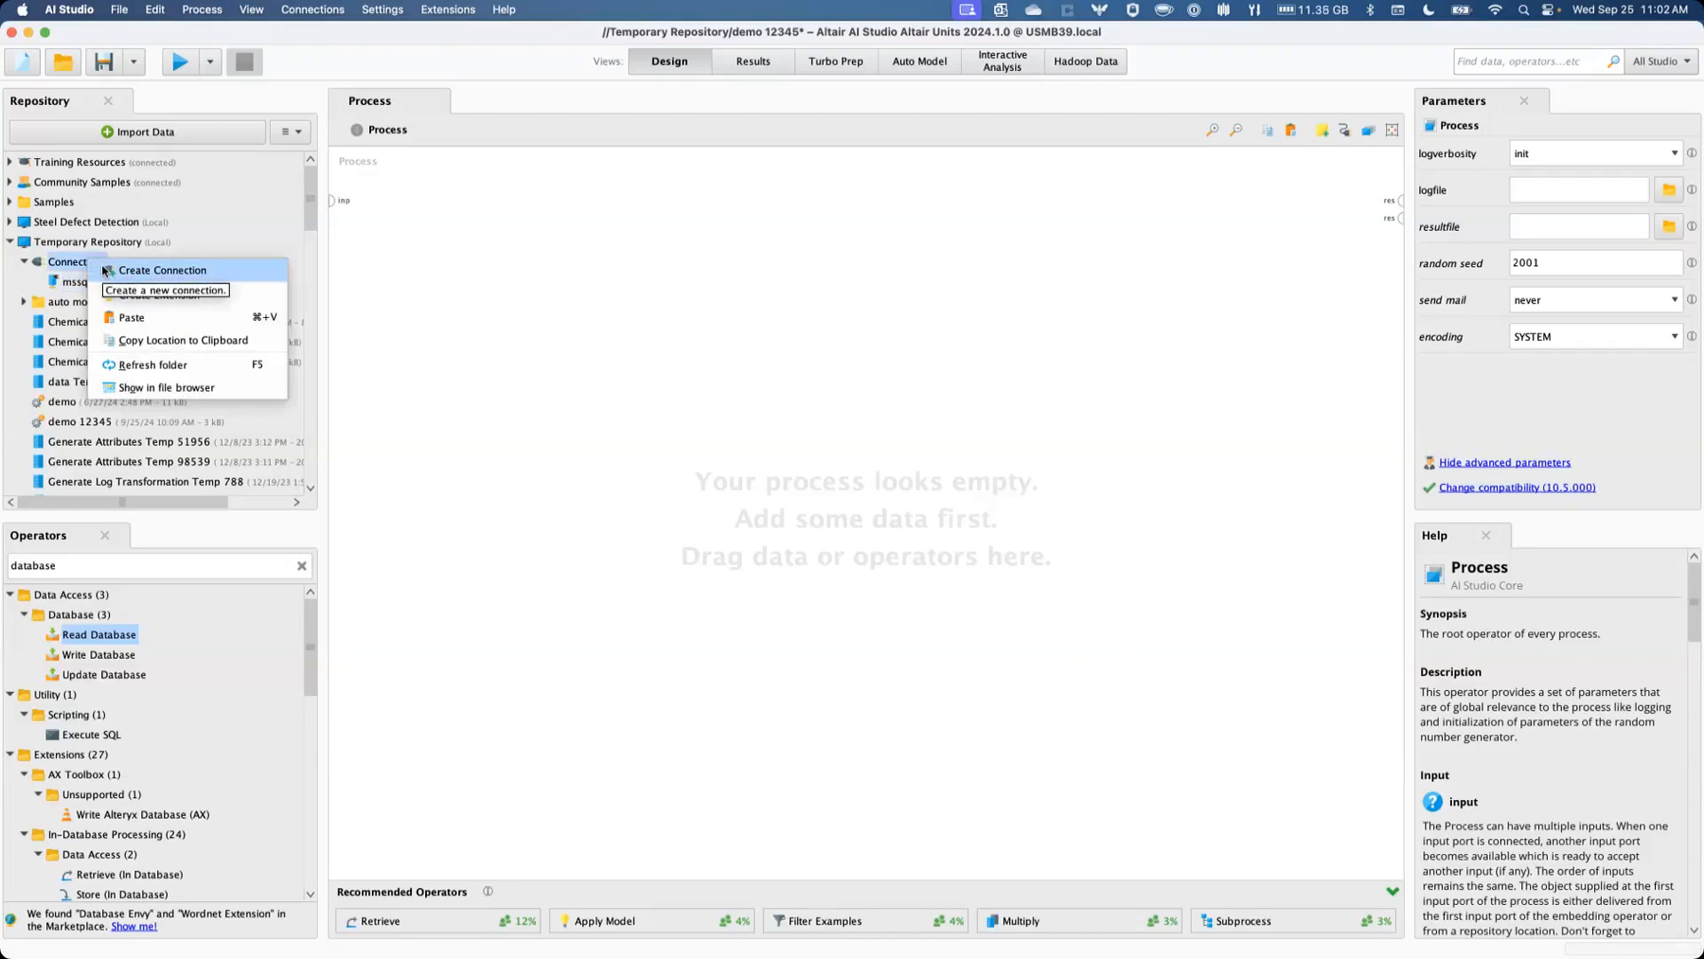
{"action": "left_click", "coordinate": [434, 298]}
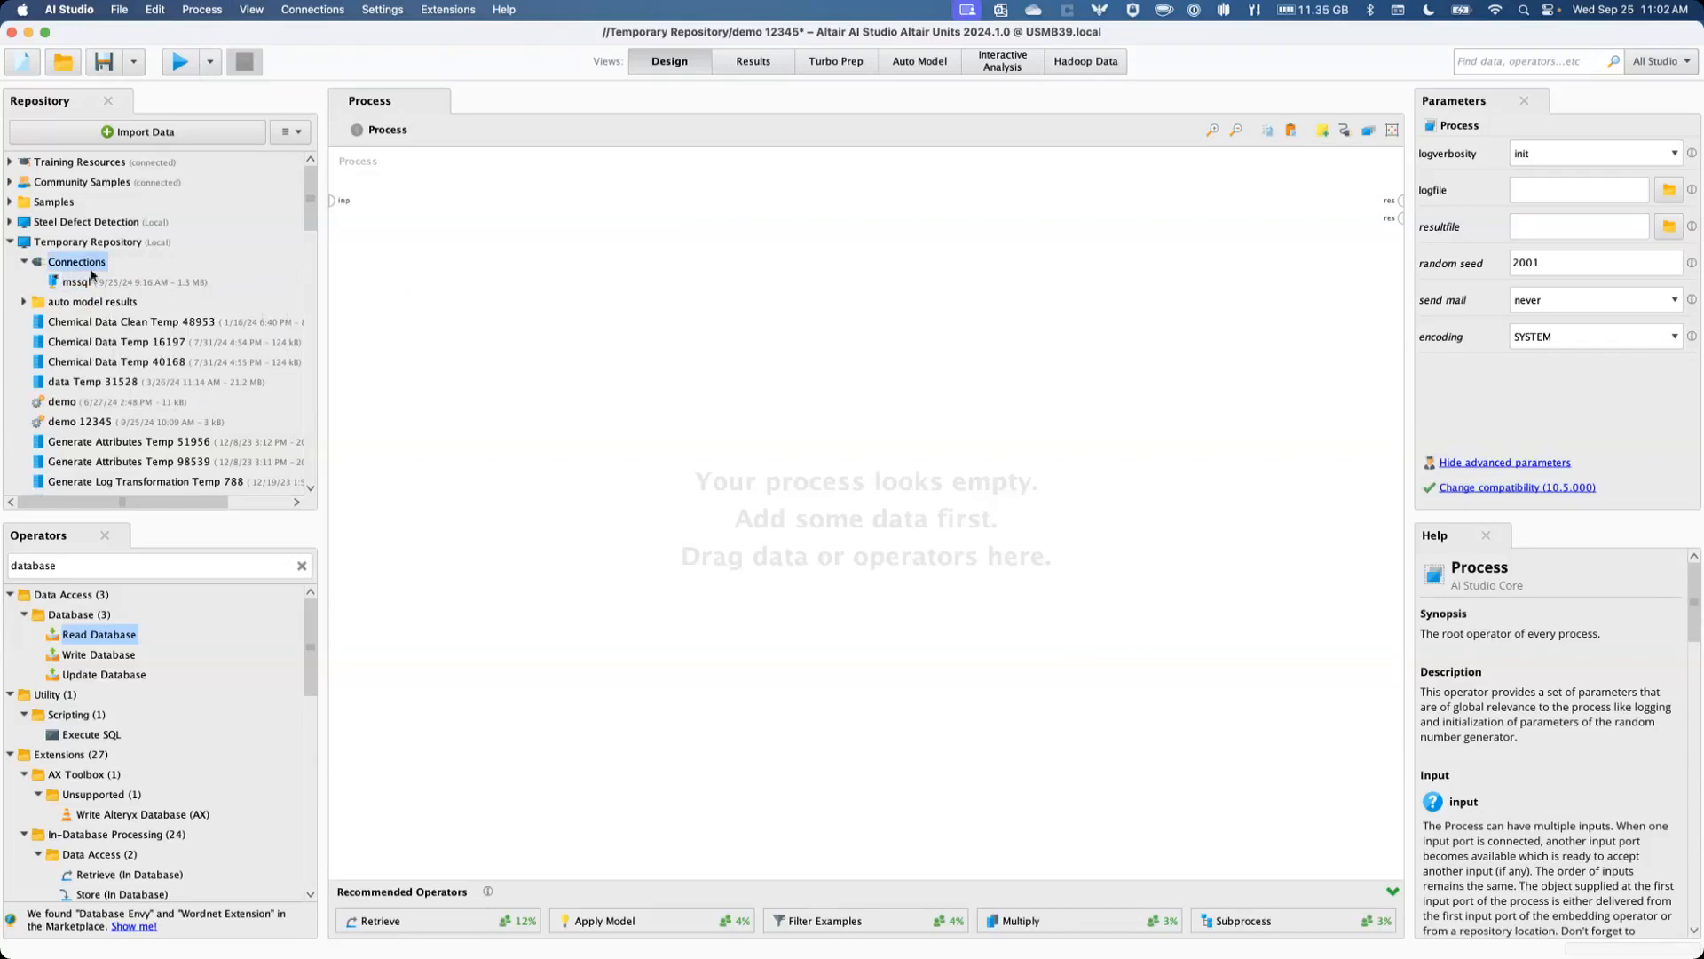
Step: Open the mssql connection for editing and review its setup, including the available database systems
{"action": "right_click", "coordinate": [75, 286]}
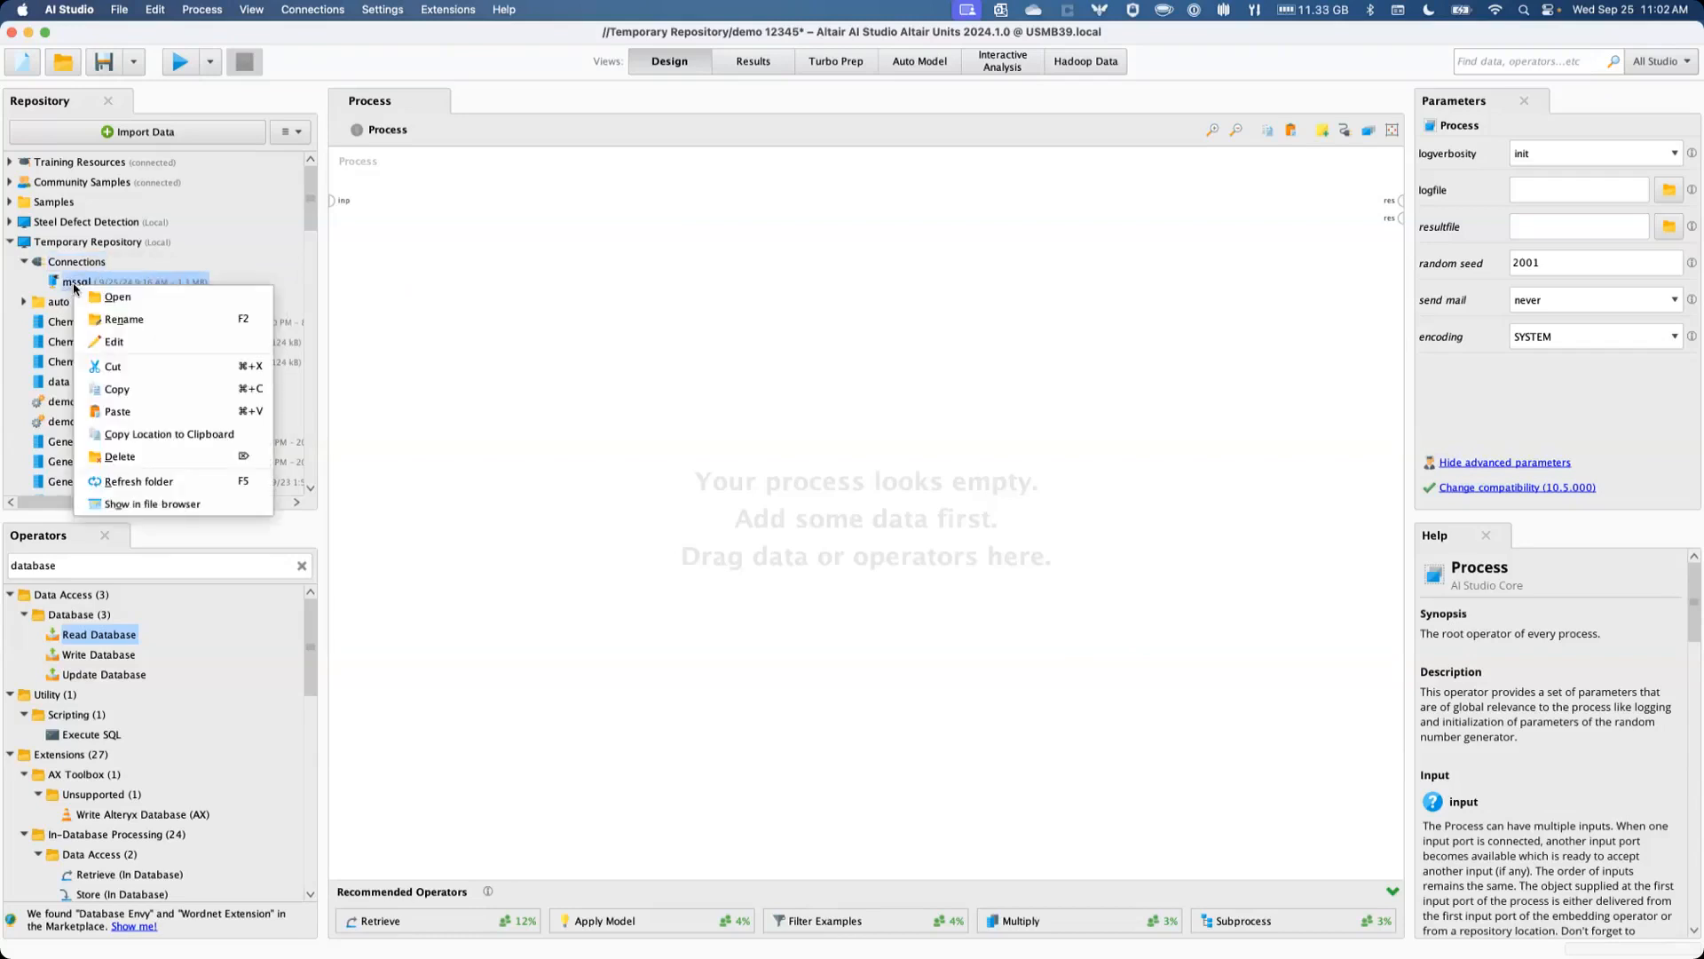
{"action": "left_click", "coordinate": [112, 342]}
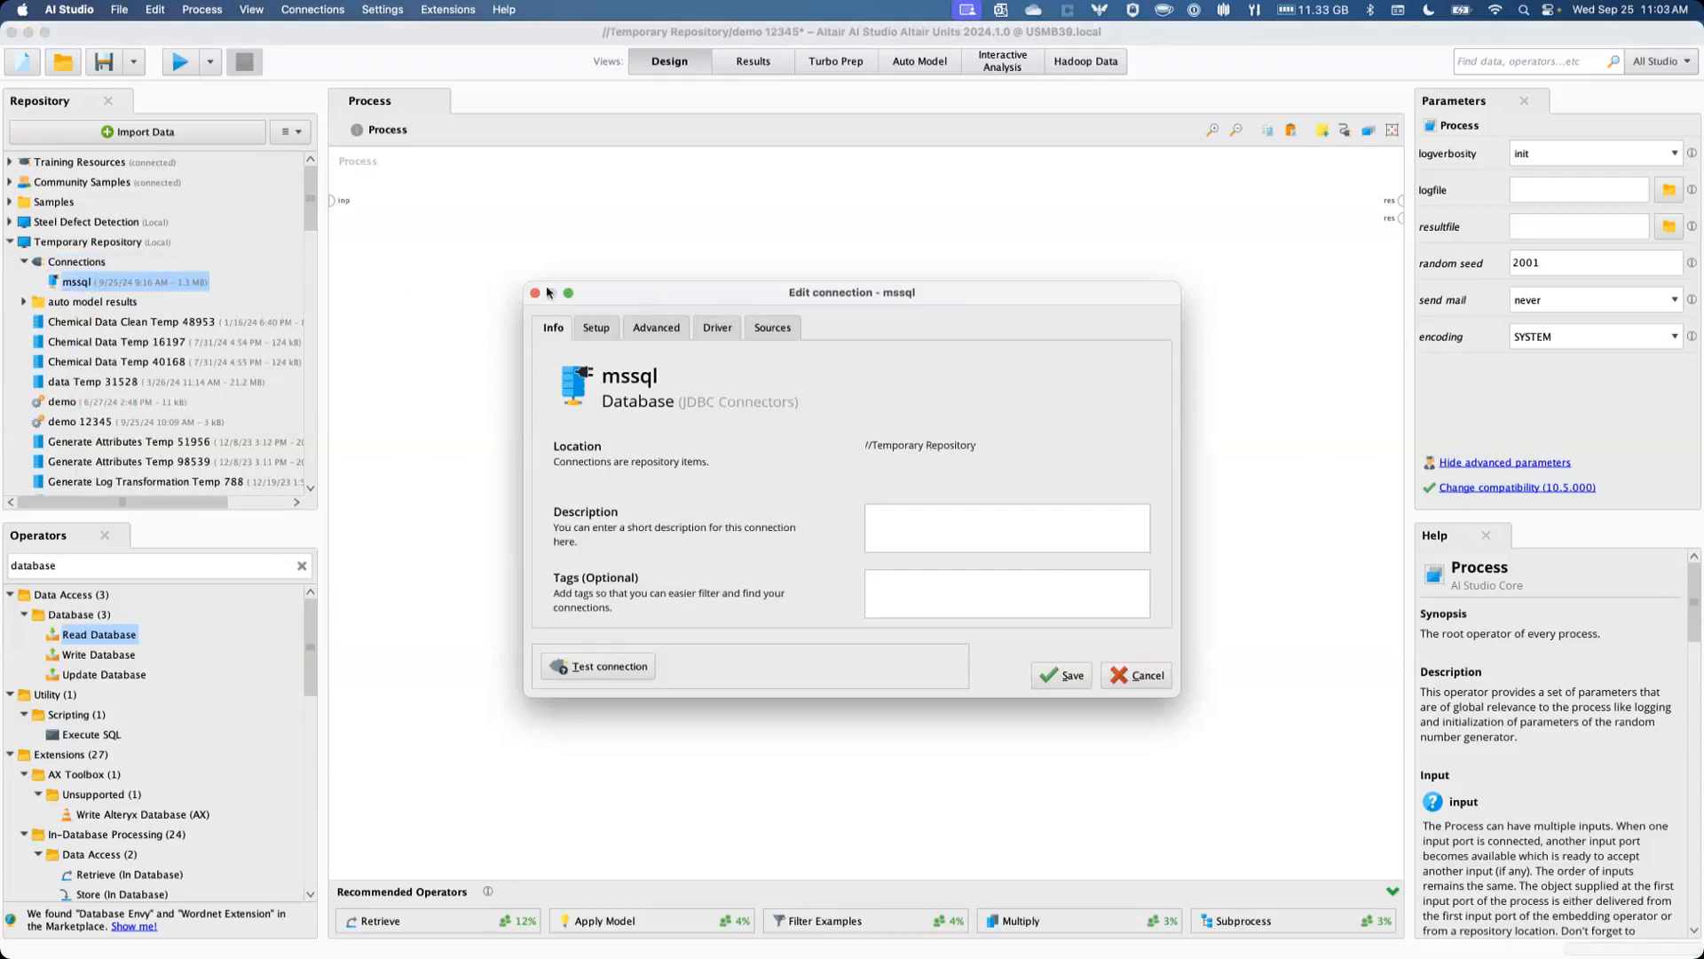
{"action": "left_click", "coordinate": [597, 328]}
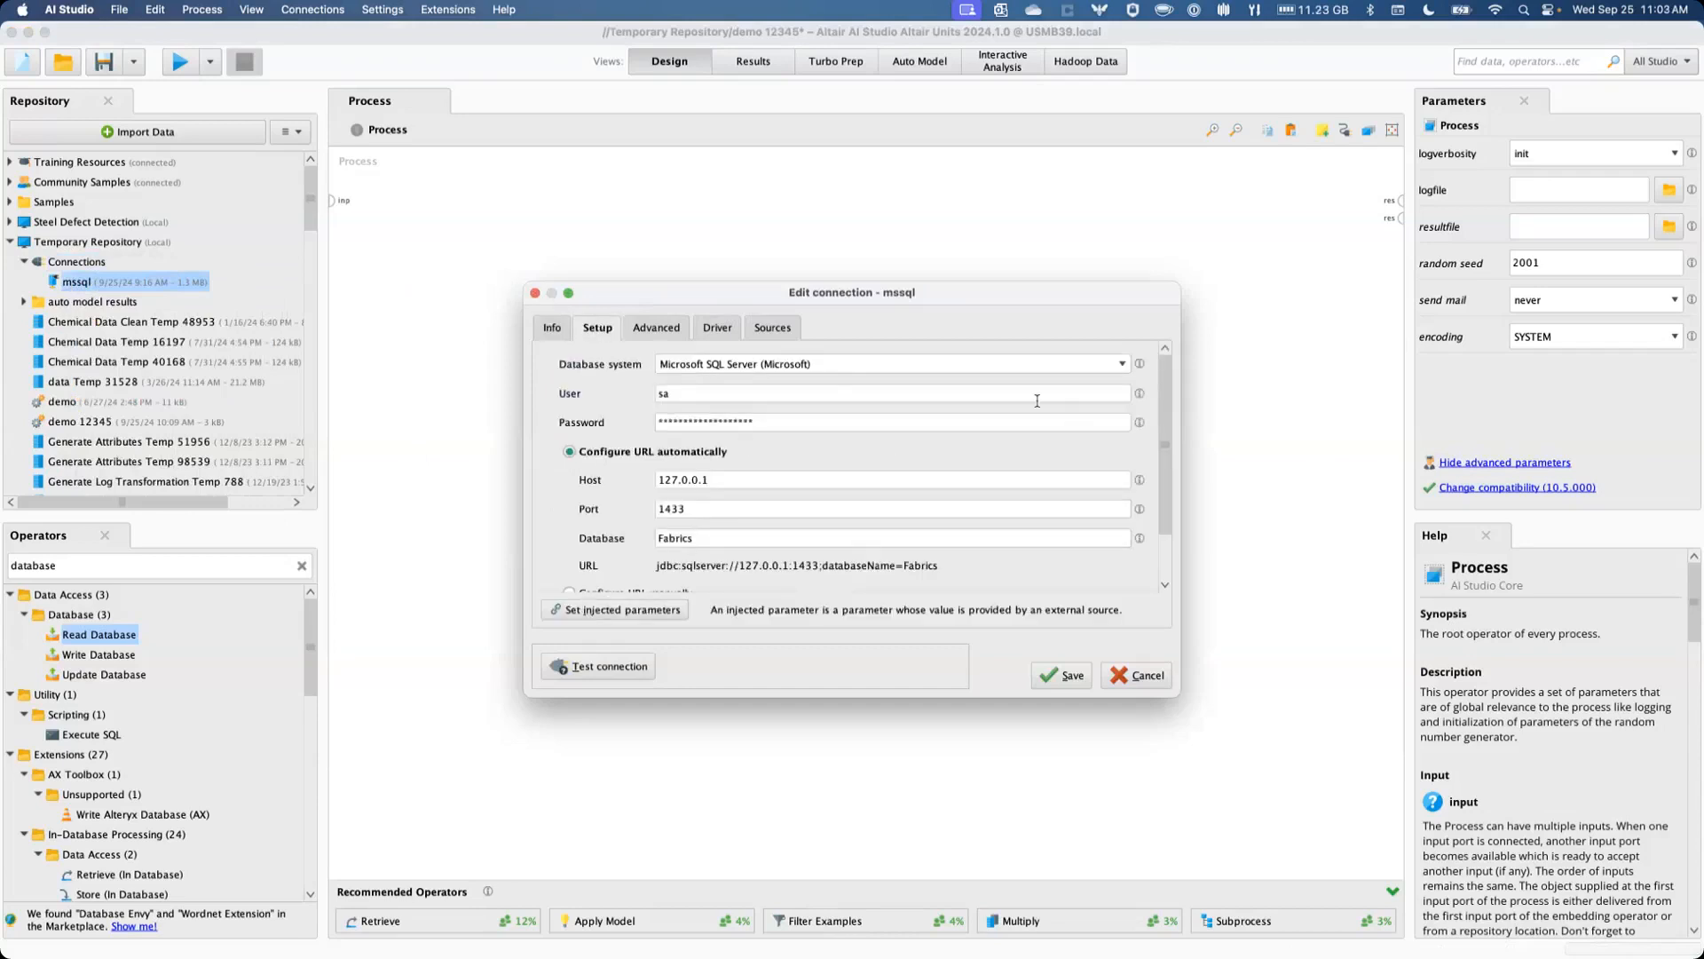
{"action": "left_click", "coordinate": [1126, 365]}
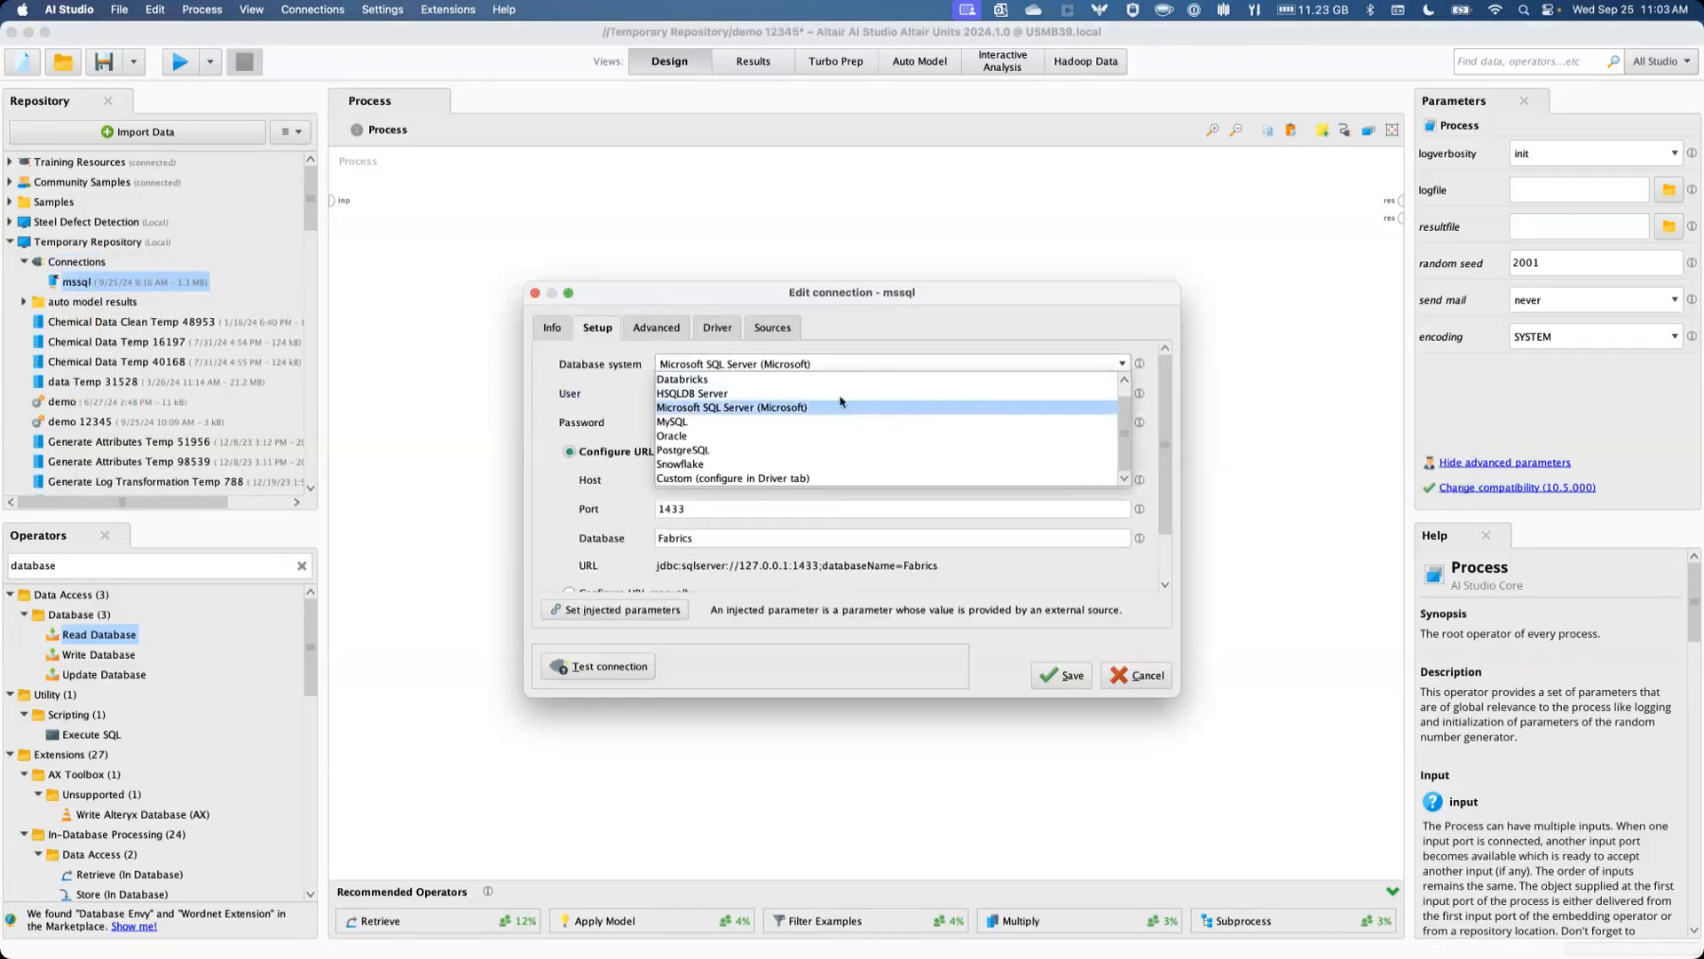
{"action": "scroll", "coordinate": [811, 436], "scroll_direction": "up", "scroll_amount": 1}
{"action": "scroll", "coordinate": [811, 436], "scroll_direction": "down", "scroll_amount": 1}
{"action": "left_click", "coordinate": [985, 341]}
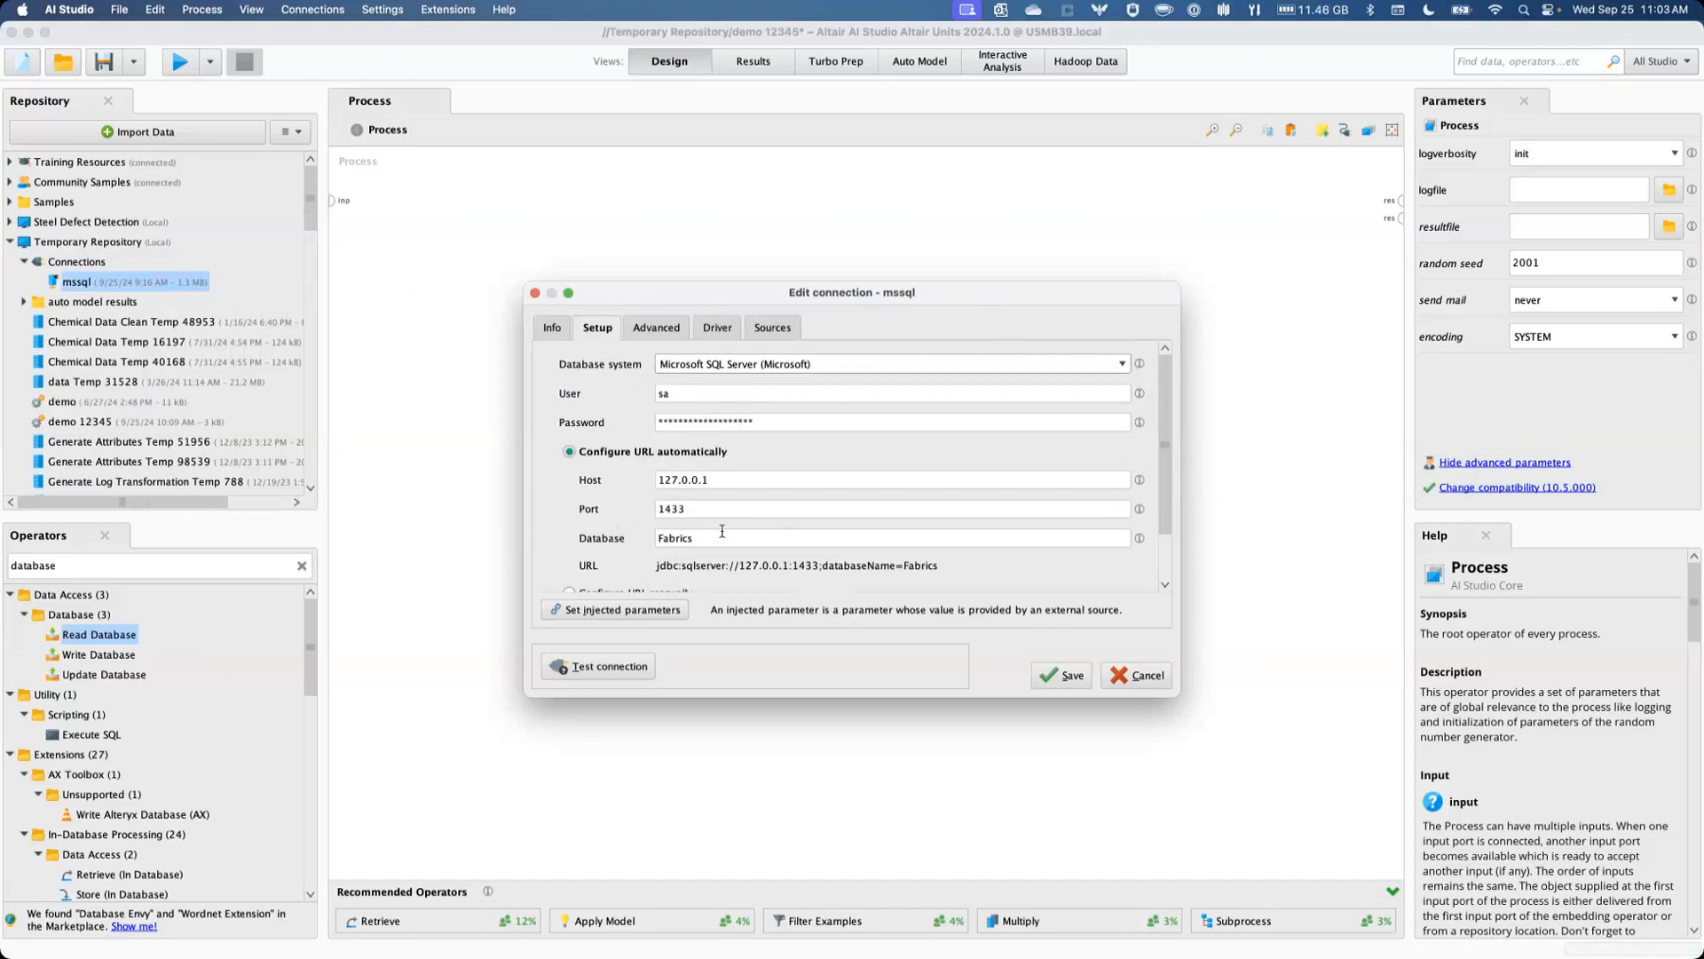
Step: Test the mssql connection, review its advanced settings and close it without saving
{"action": "scroll", "coordinate": [692, 537], "scroll_direction": "down", "scroll_amount": 2}
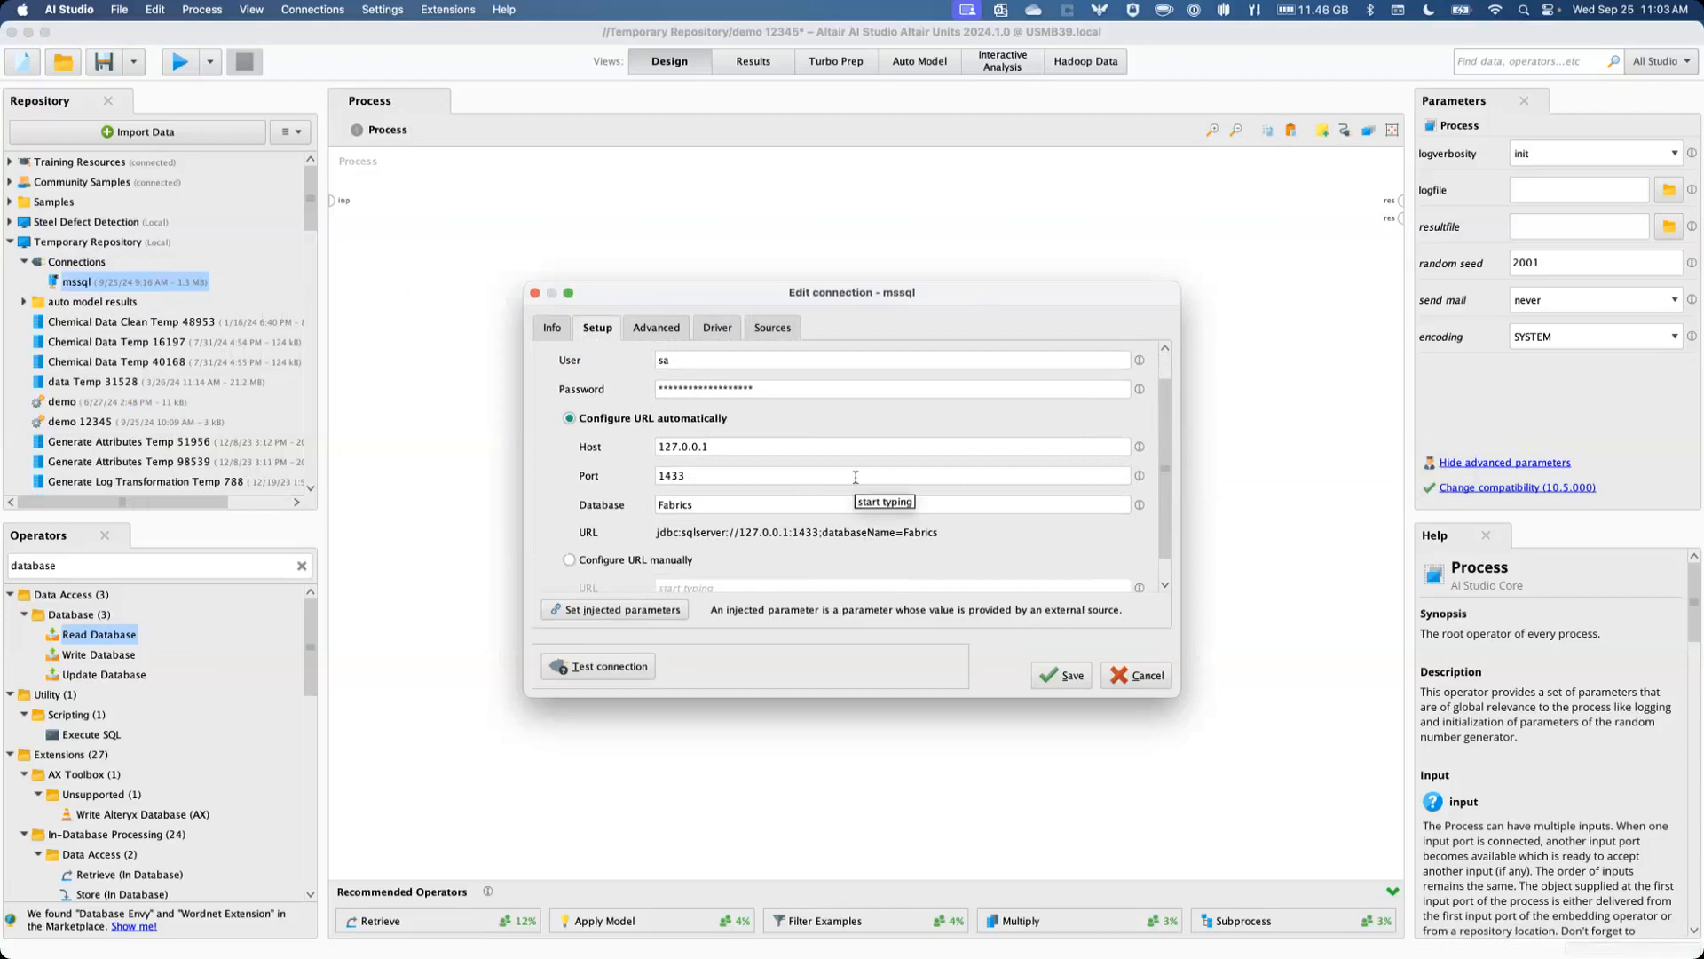
{"action": "left_click", "coordinate": [642, 667]}
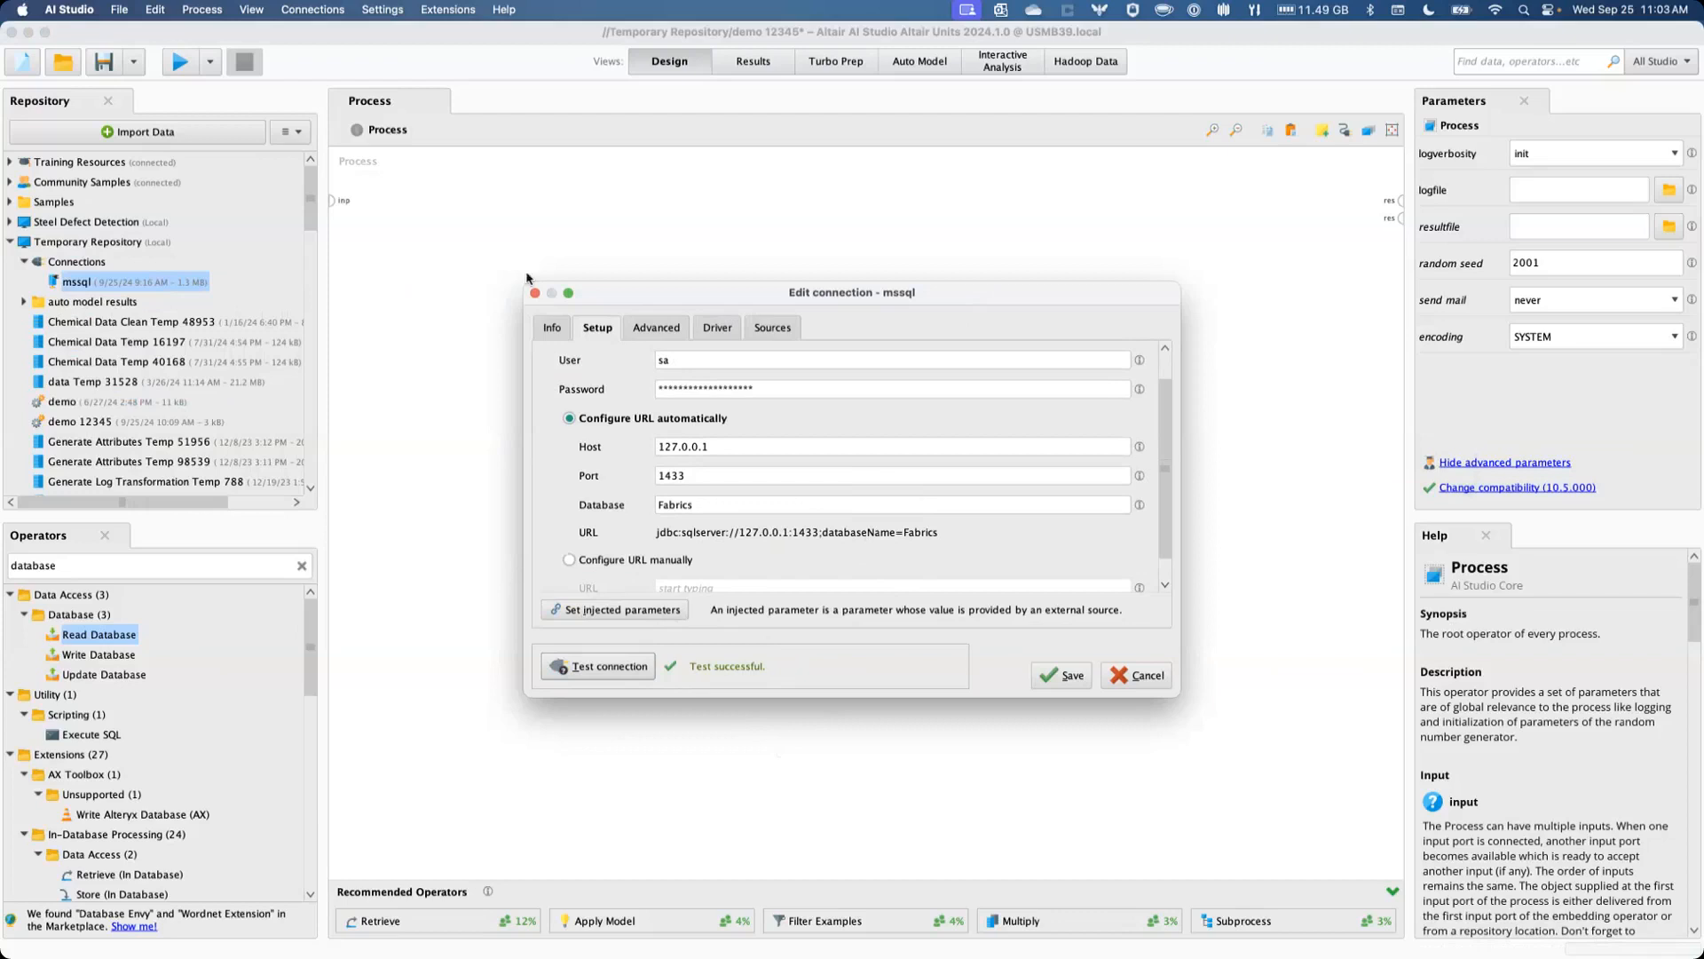
{"action": "left_click", "coordinate": [661, 328]}
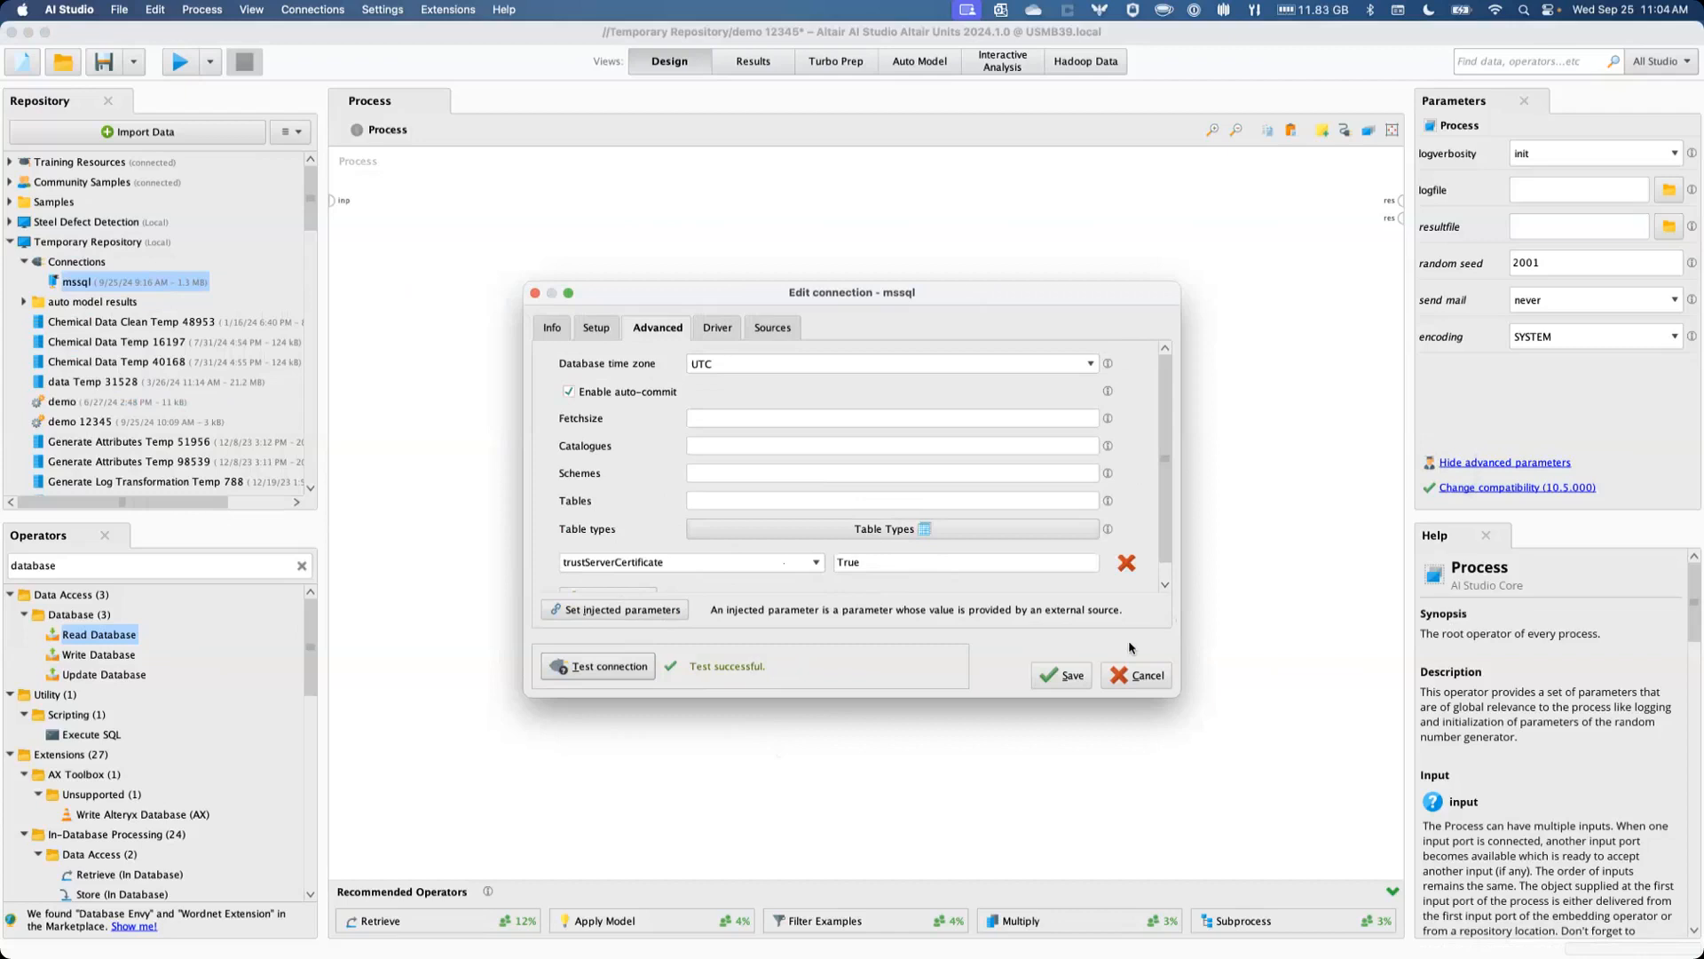
{"action": "left_click", "coordinate": [1130, 674]}
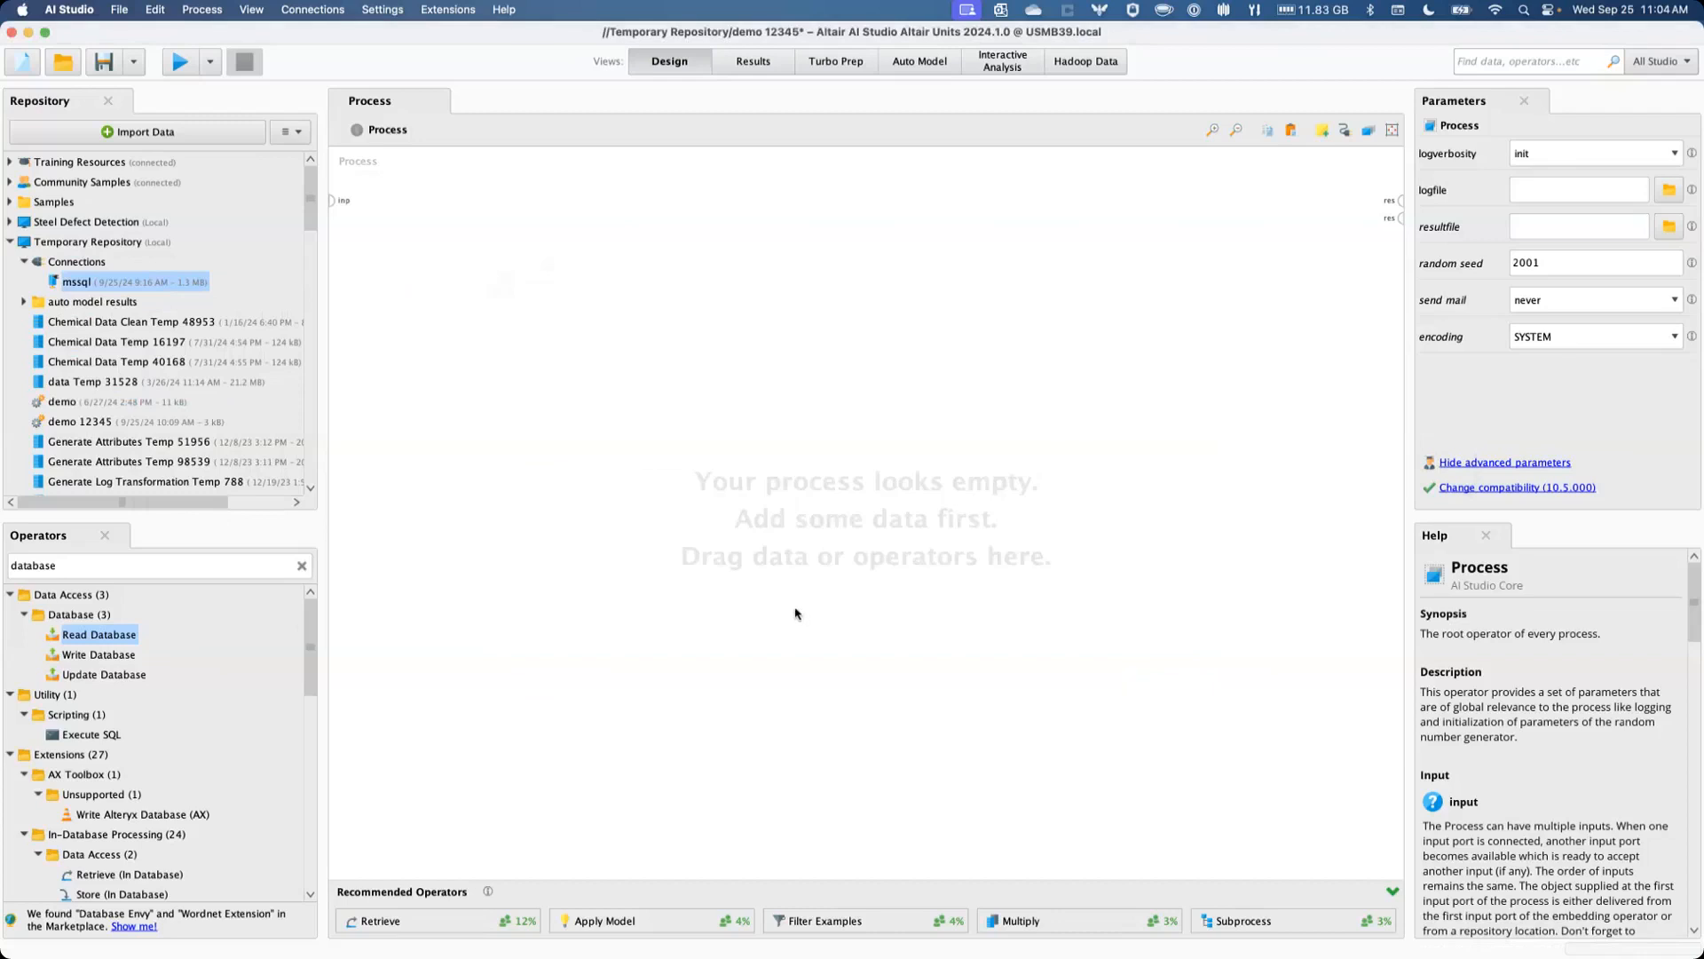
Step: Place the mssql connection in the process and feed its output into a new Multiply operator
{"action": "left_click_drag", "start_coordinate": [69, 284], "coordinate": [461, 280]}
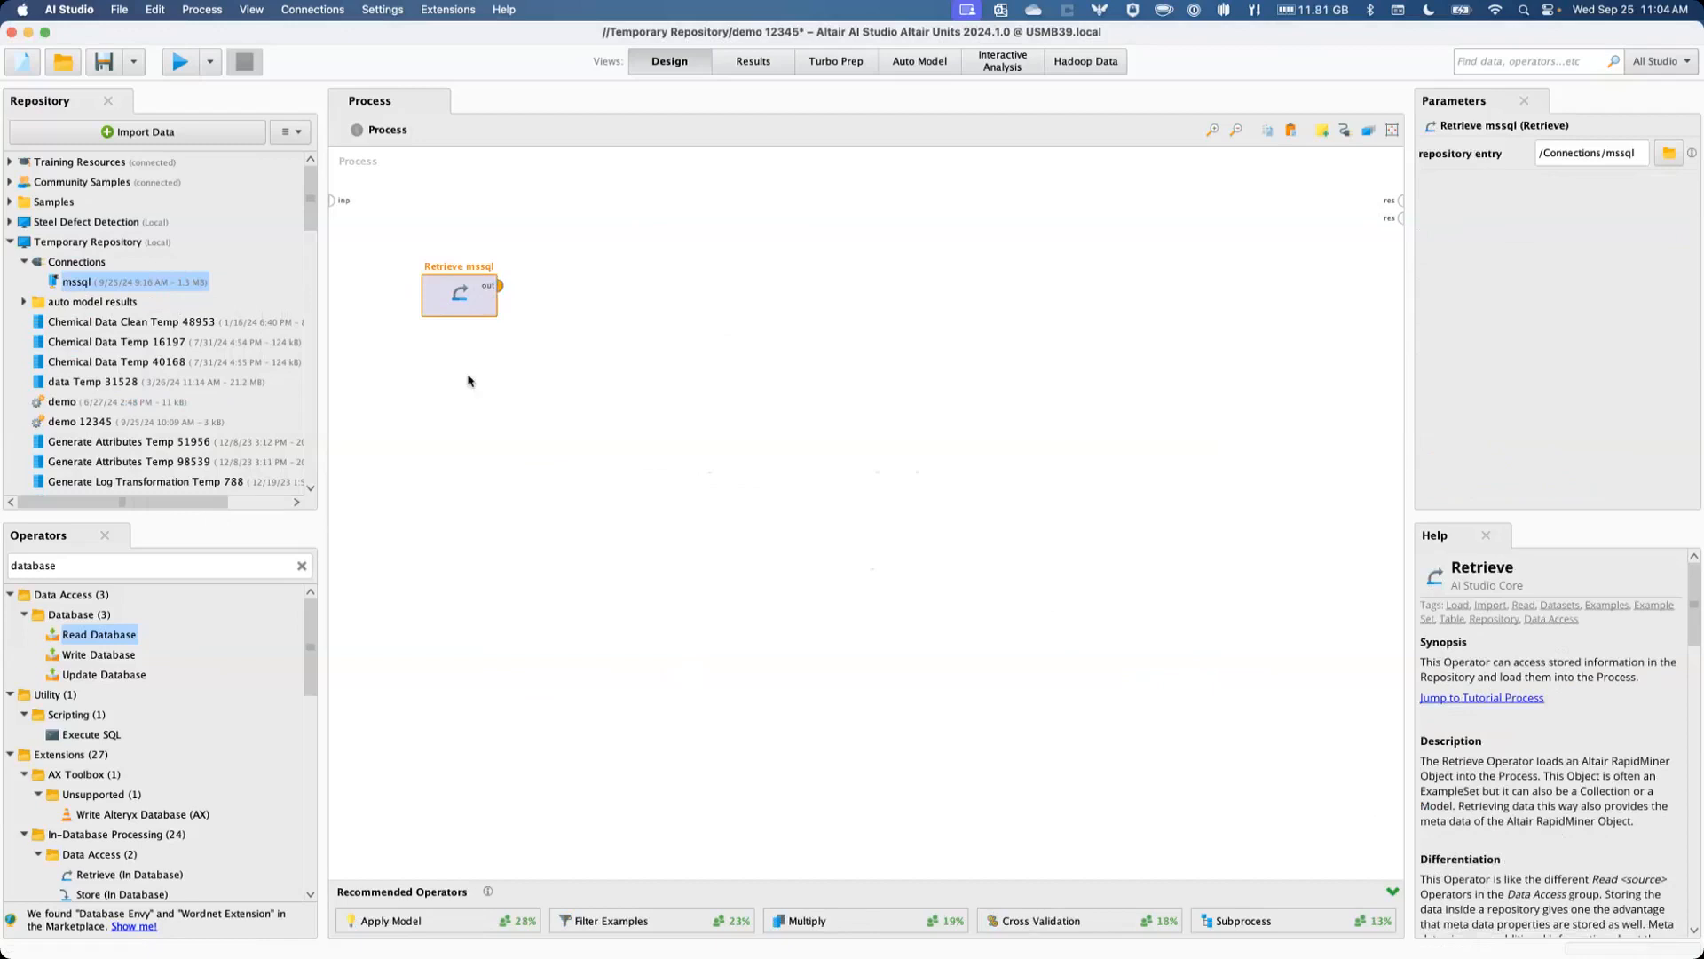
{"action": "double_click", "coordinate": [153, 569]}
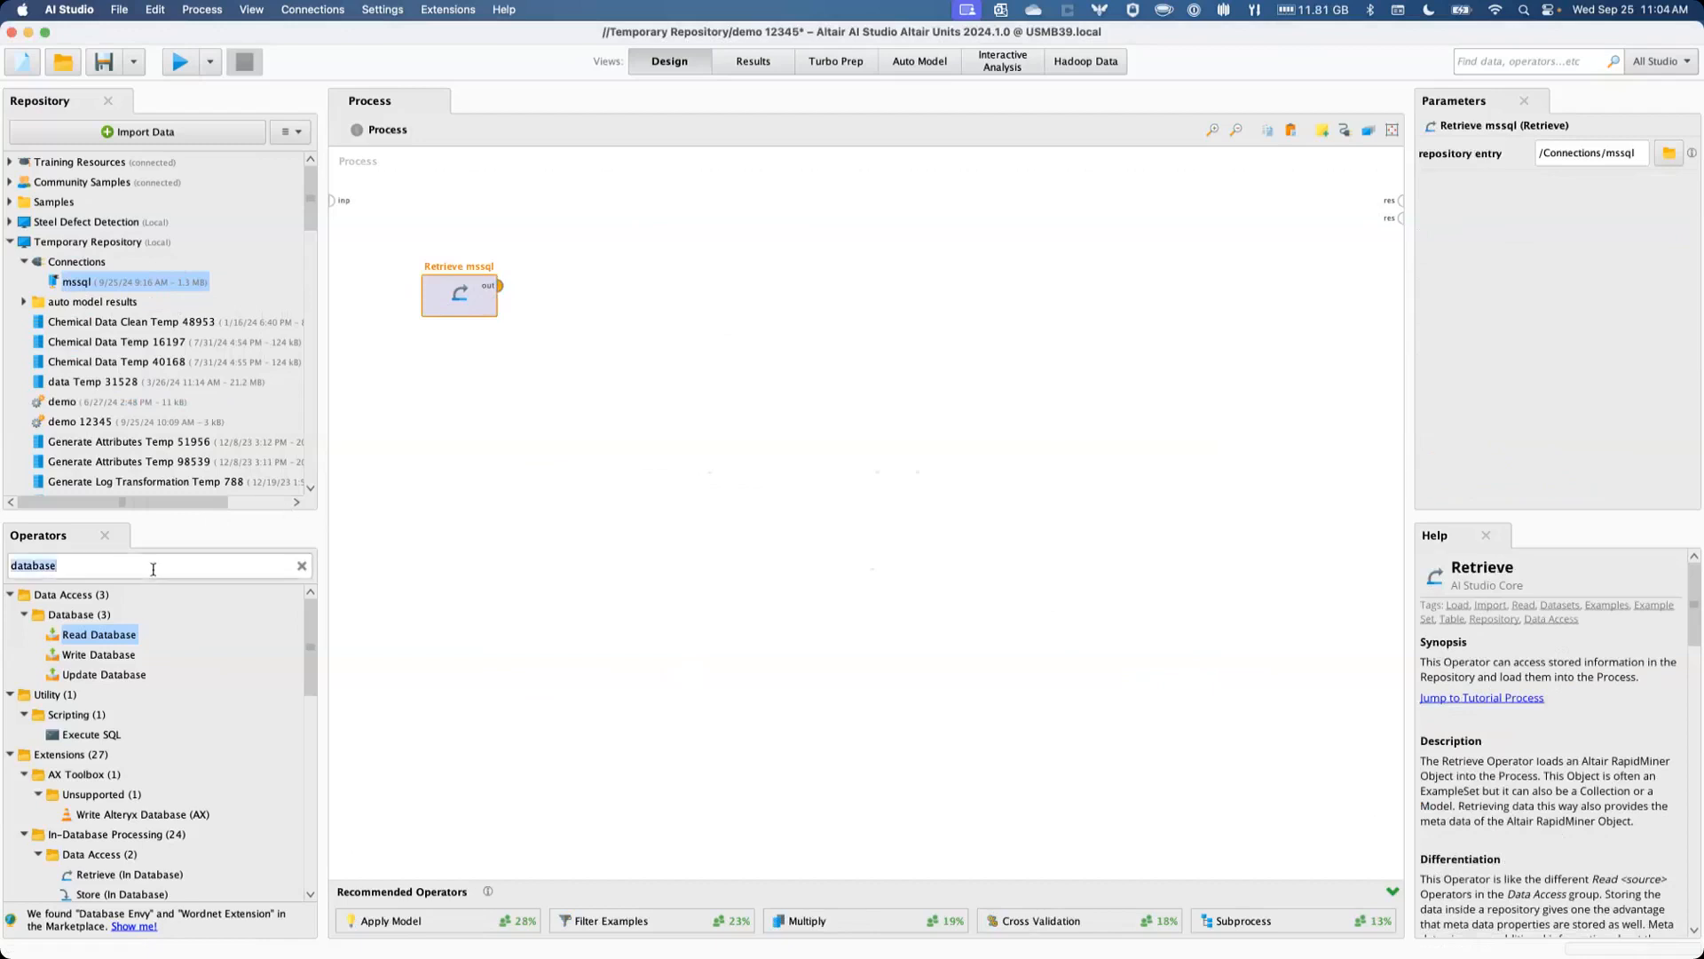
{"action": "type", "text": "mul"}
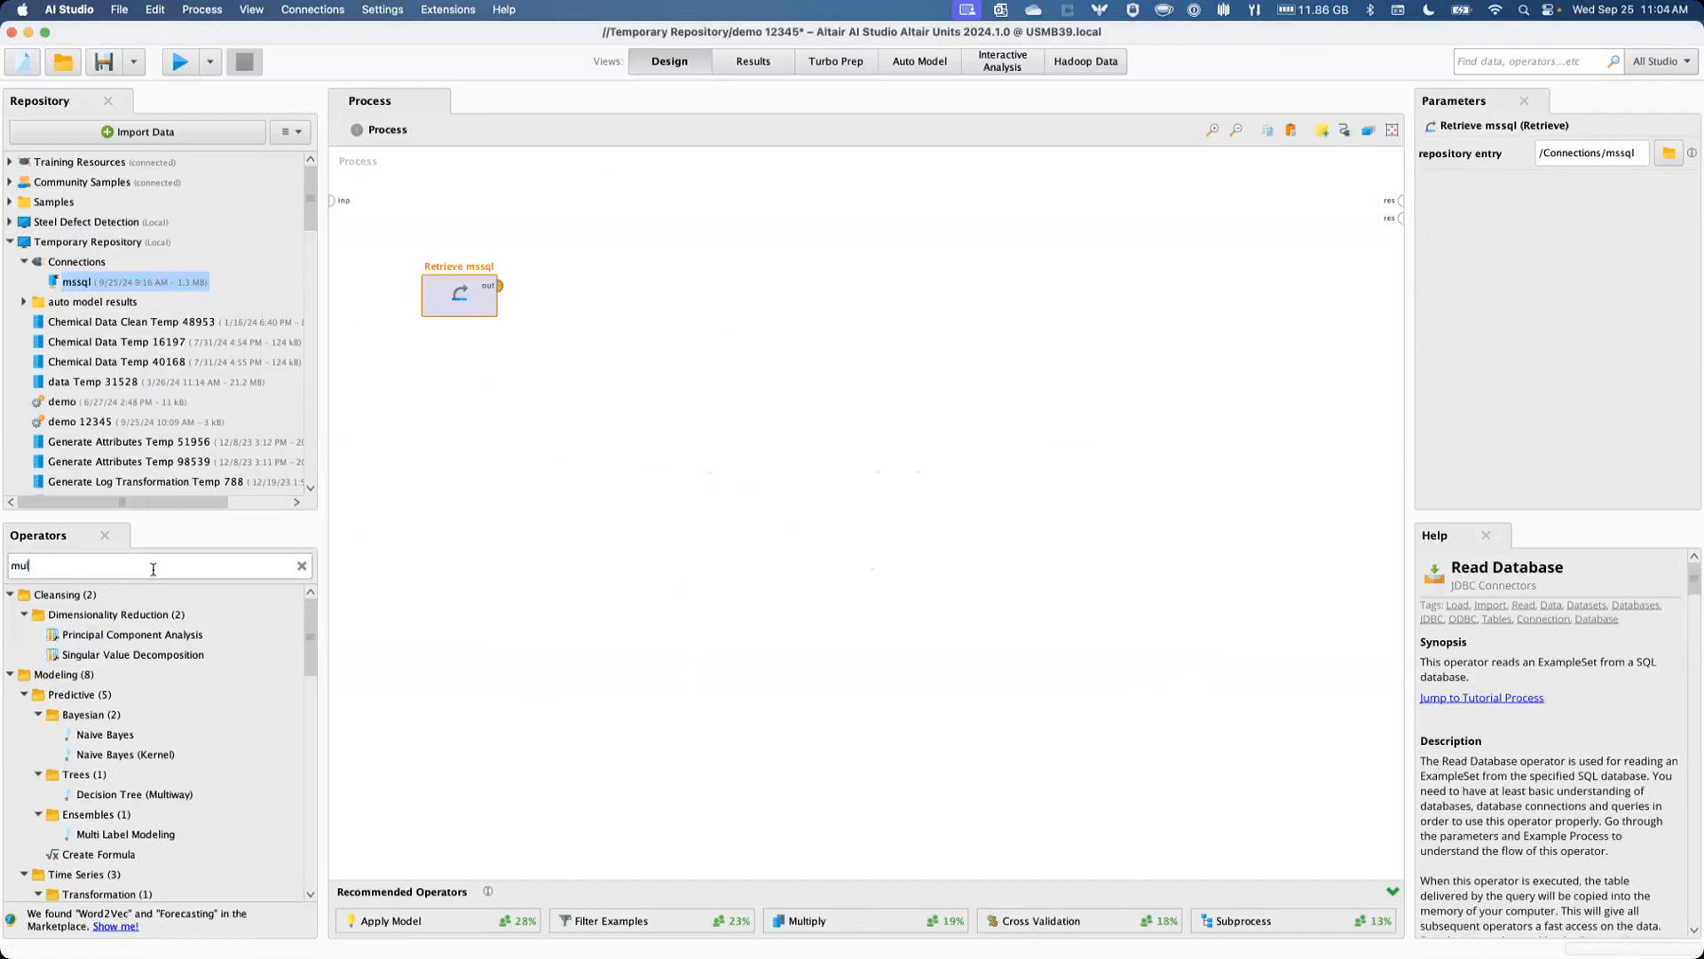
{"action": "type", "text": "tiply"}
{"action": "left_click_drag", "start_coordinate": [157, 616], "coordinate": [619, 336]}
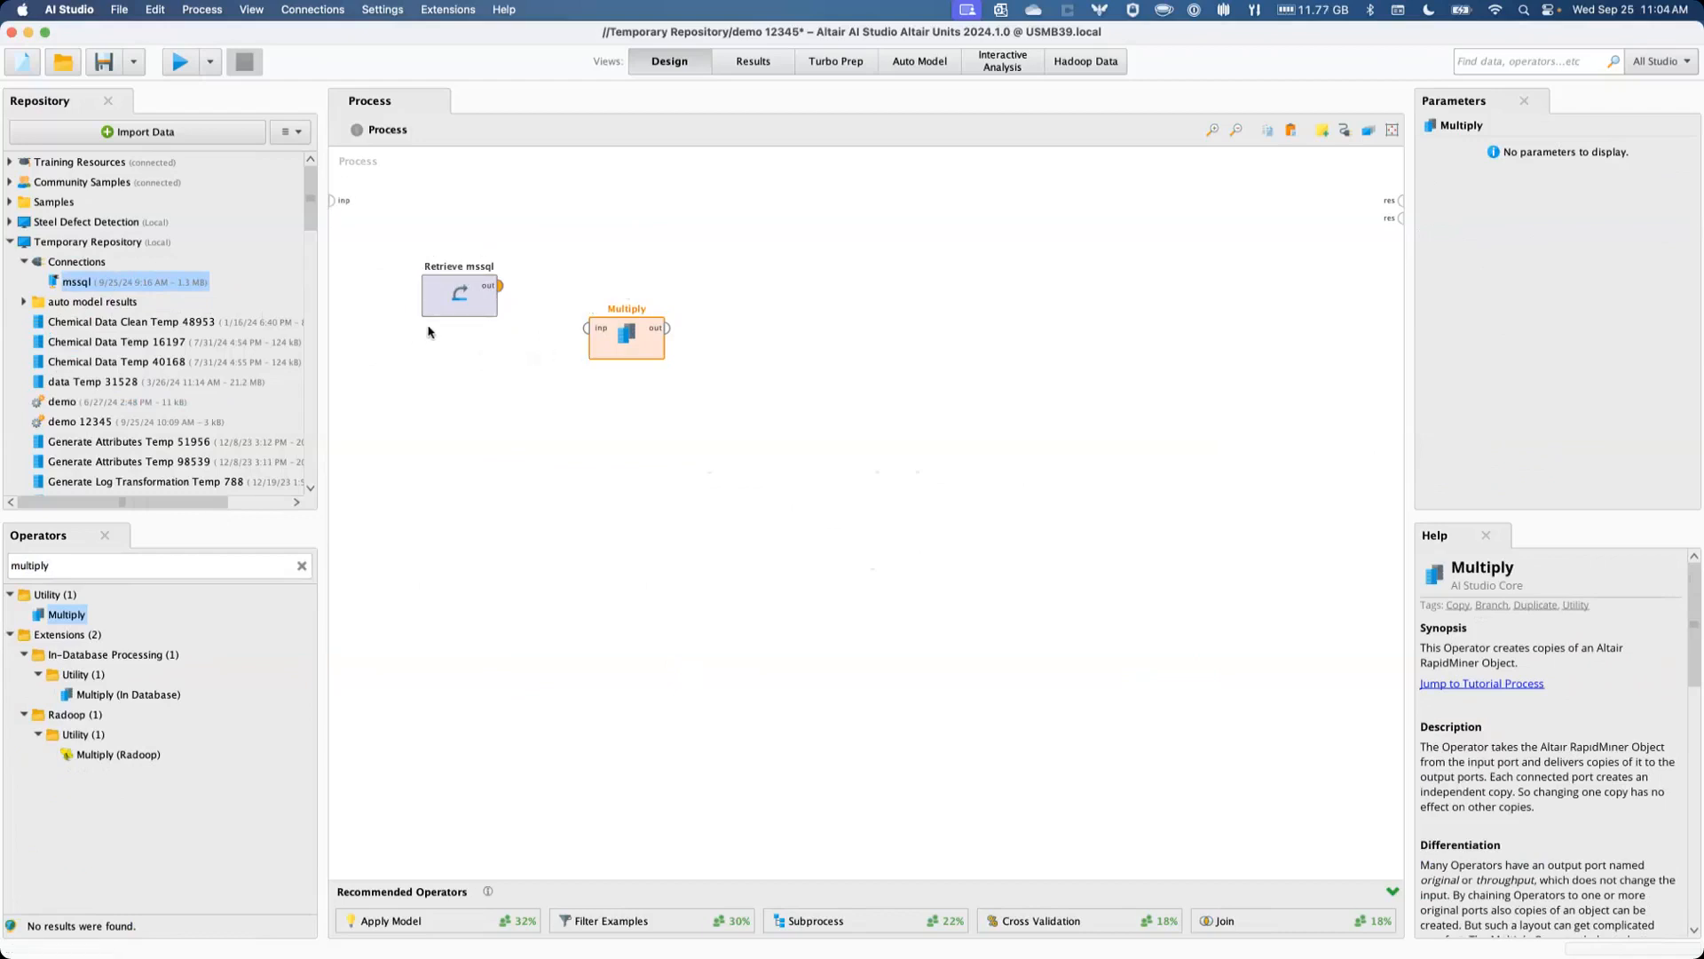
{"action": "left_click", "coordinate": [490, 300]}
{"action": "left_click_drag", "start_coordinate": [513, 303], "coordinate": [587, 329]}
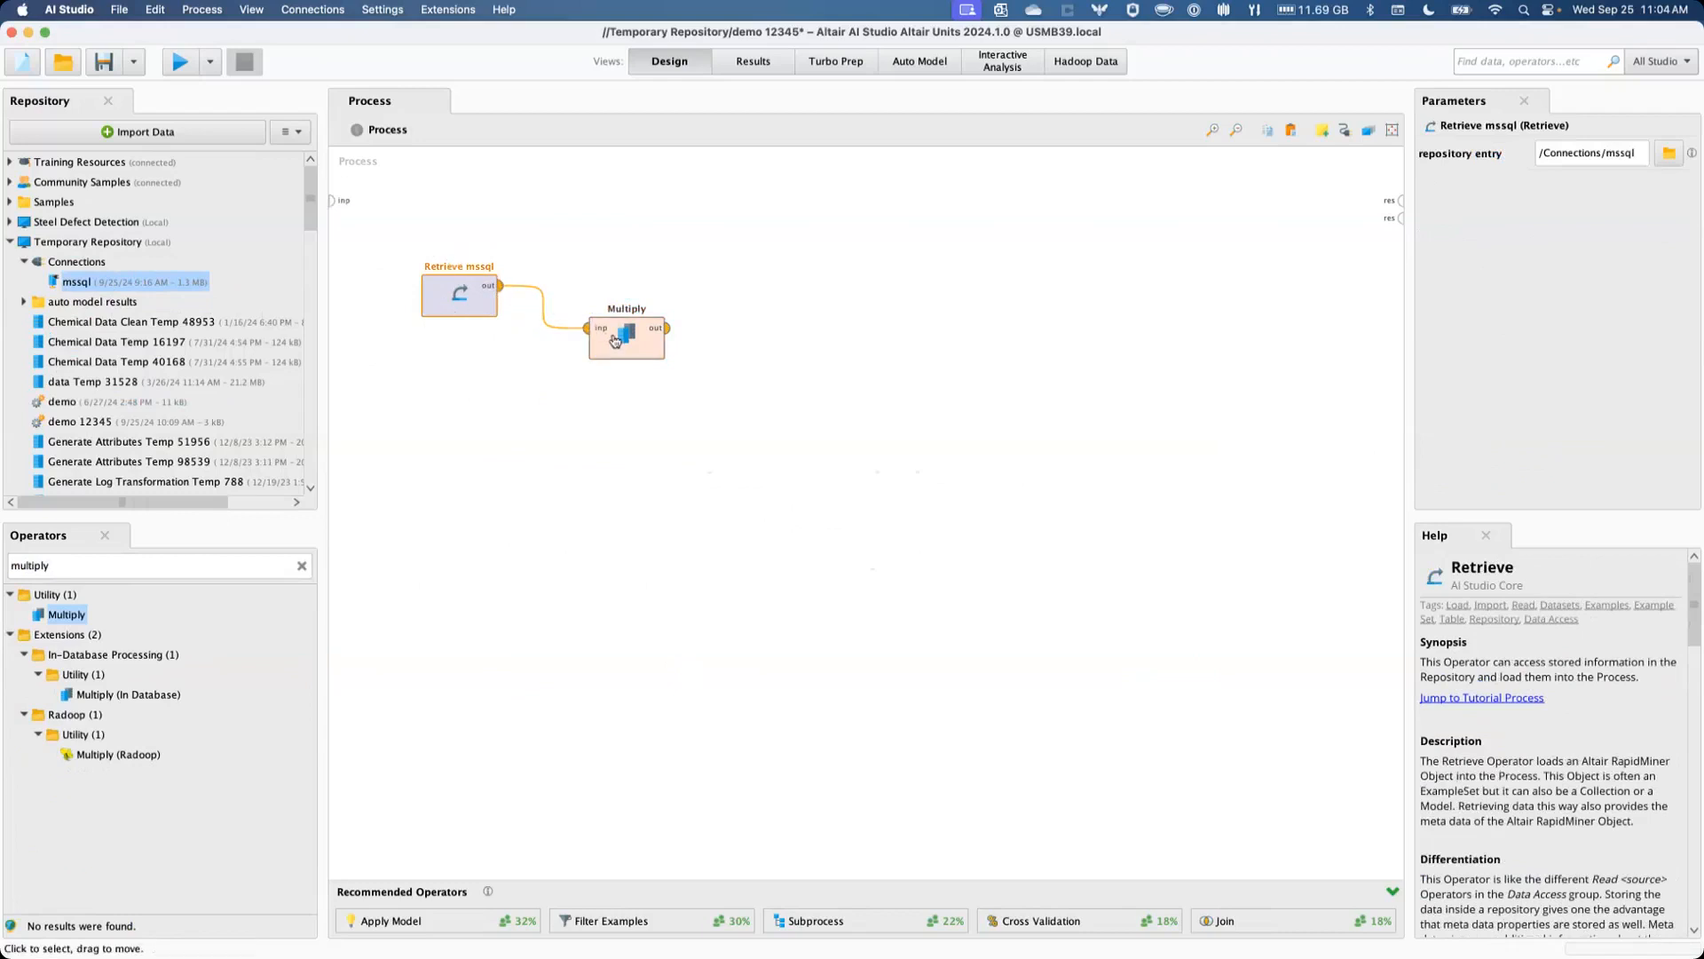
Step: Find the Read Database operator and place three copies of it in the process after Multiply
{"action": "double_click", "coordinate": [74, 569]}
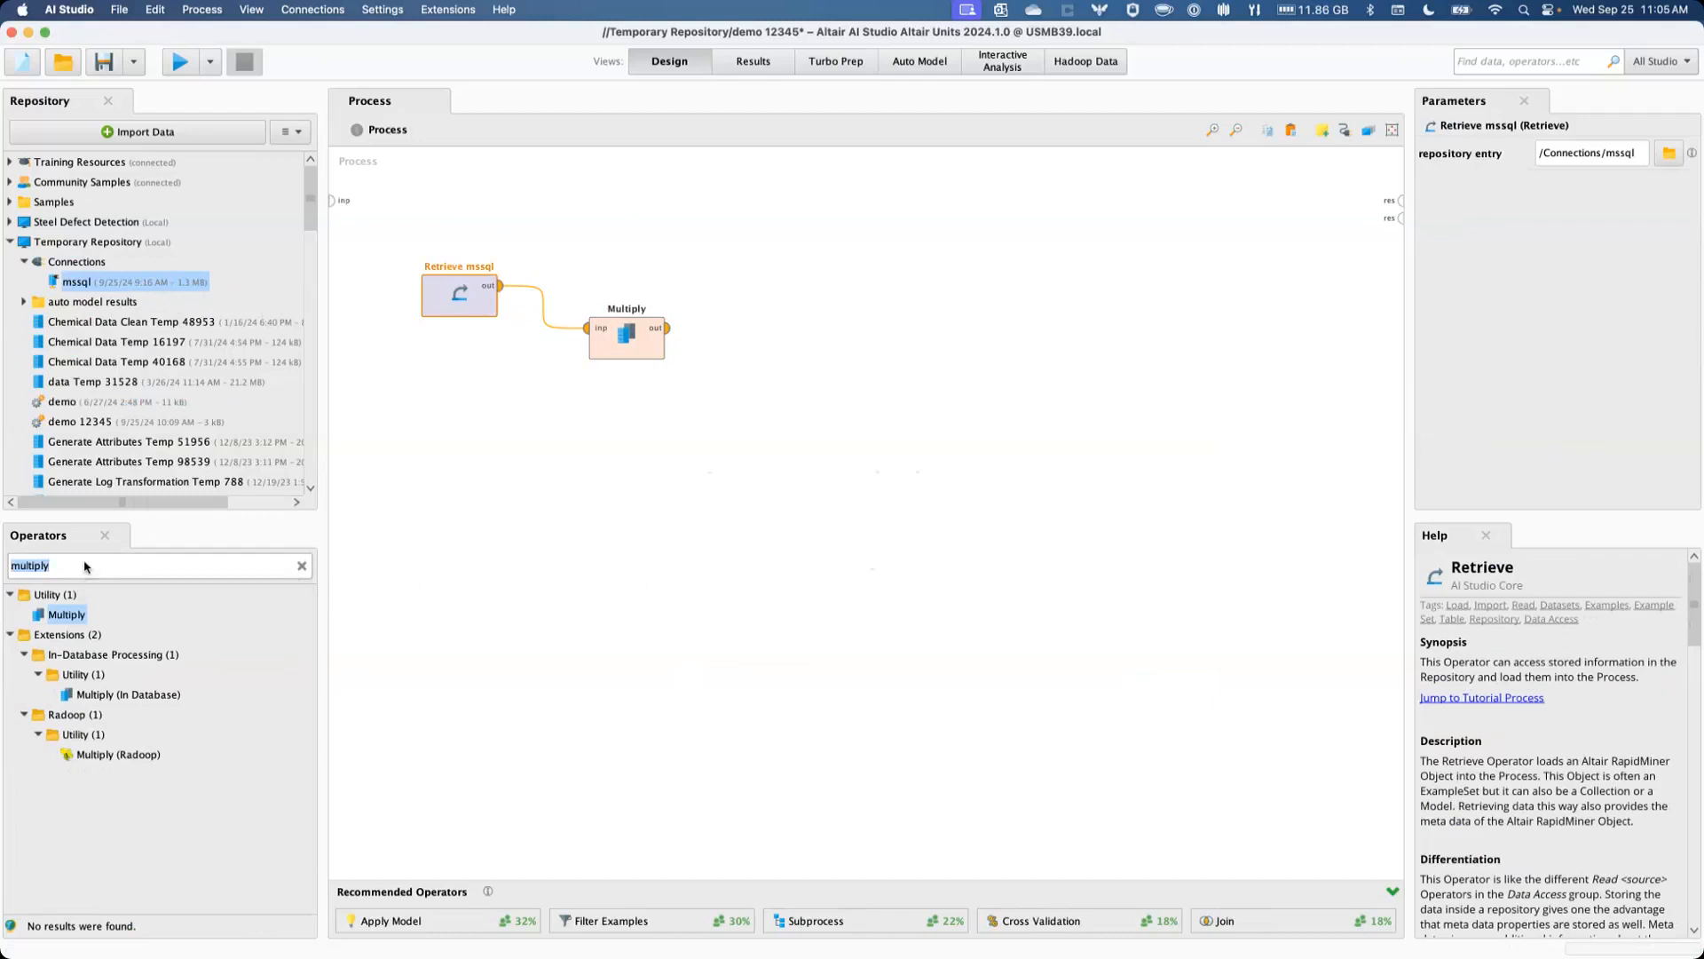
{"action": "type", "text": "database"}
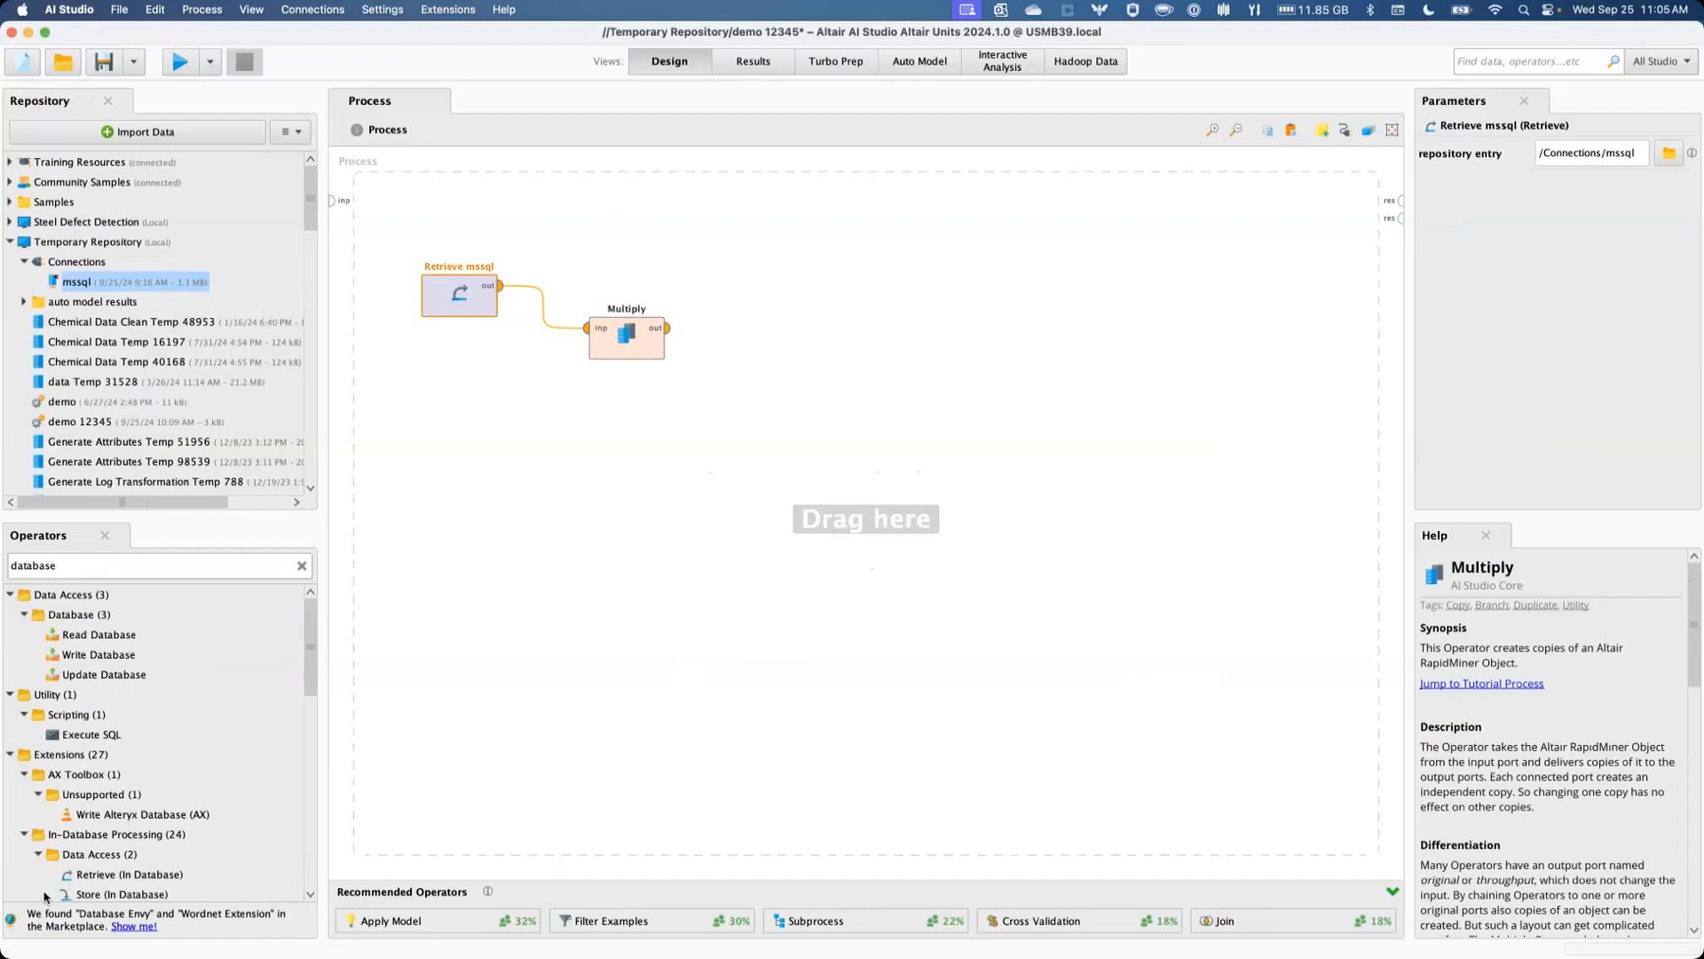
{"action": "left_click", "coordinate": [86, 635]}
{"action": "left_click_drag", "start_coordinate": [86, 636], "coordinate": [790, 305]}
{"action": "left_click_drag", "start_coordinate": [99, 634], "coordinate": [850, 428]}
{"action": "left_click_drag", "start_coordinate": [113, 626], "coordinate": [836, 627]}
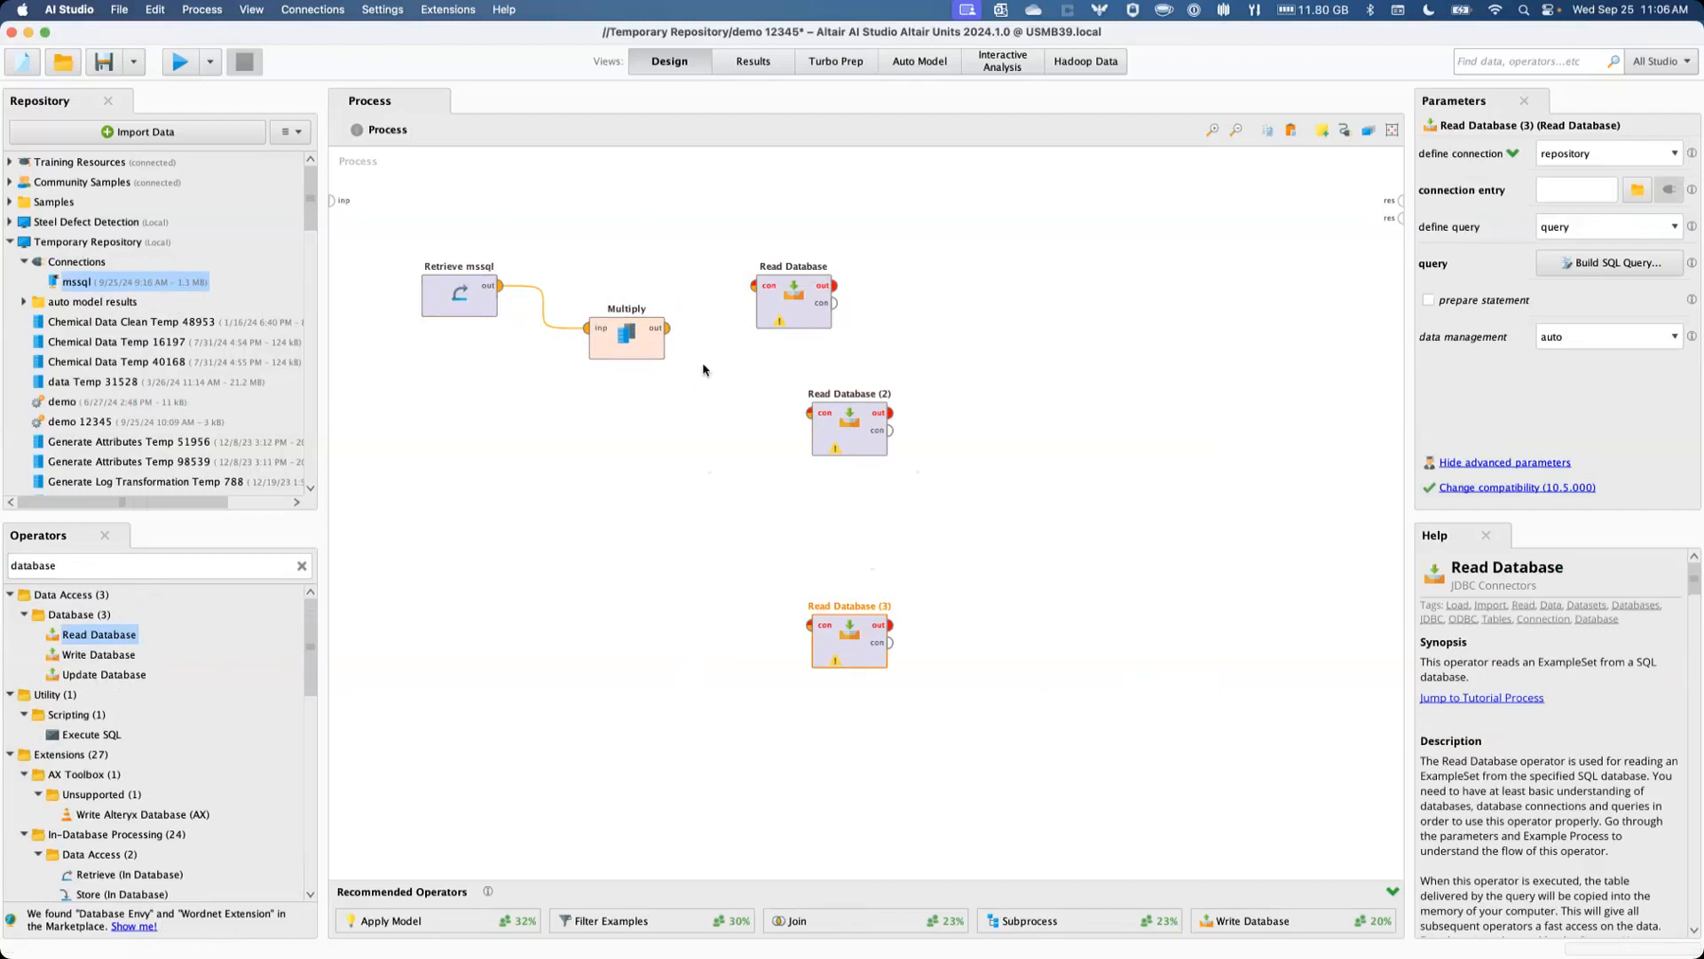
Step: Link three Multiply outputs to the connection inputs of the three Read Database operators
{"action": "left_click", "coordinate": [667, 329]}
{"action": "left_click", "coordinate": [755, 286]}
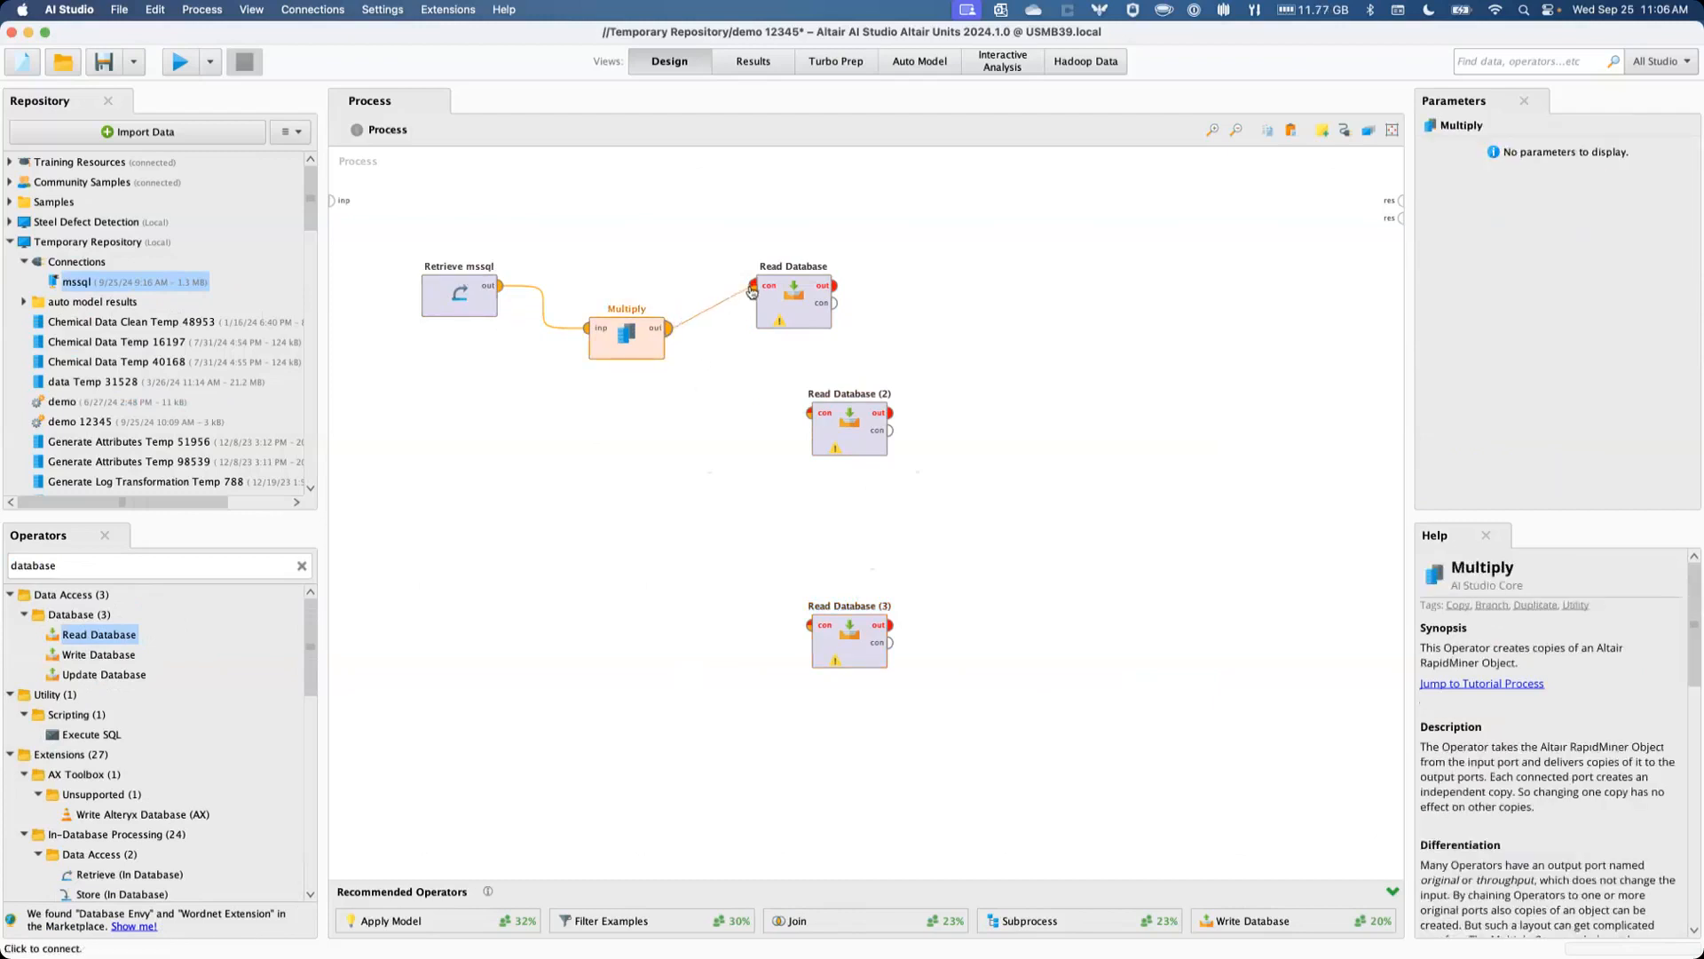
{"action": "left_click", "coordinate": [665, 348]}
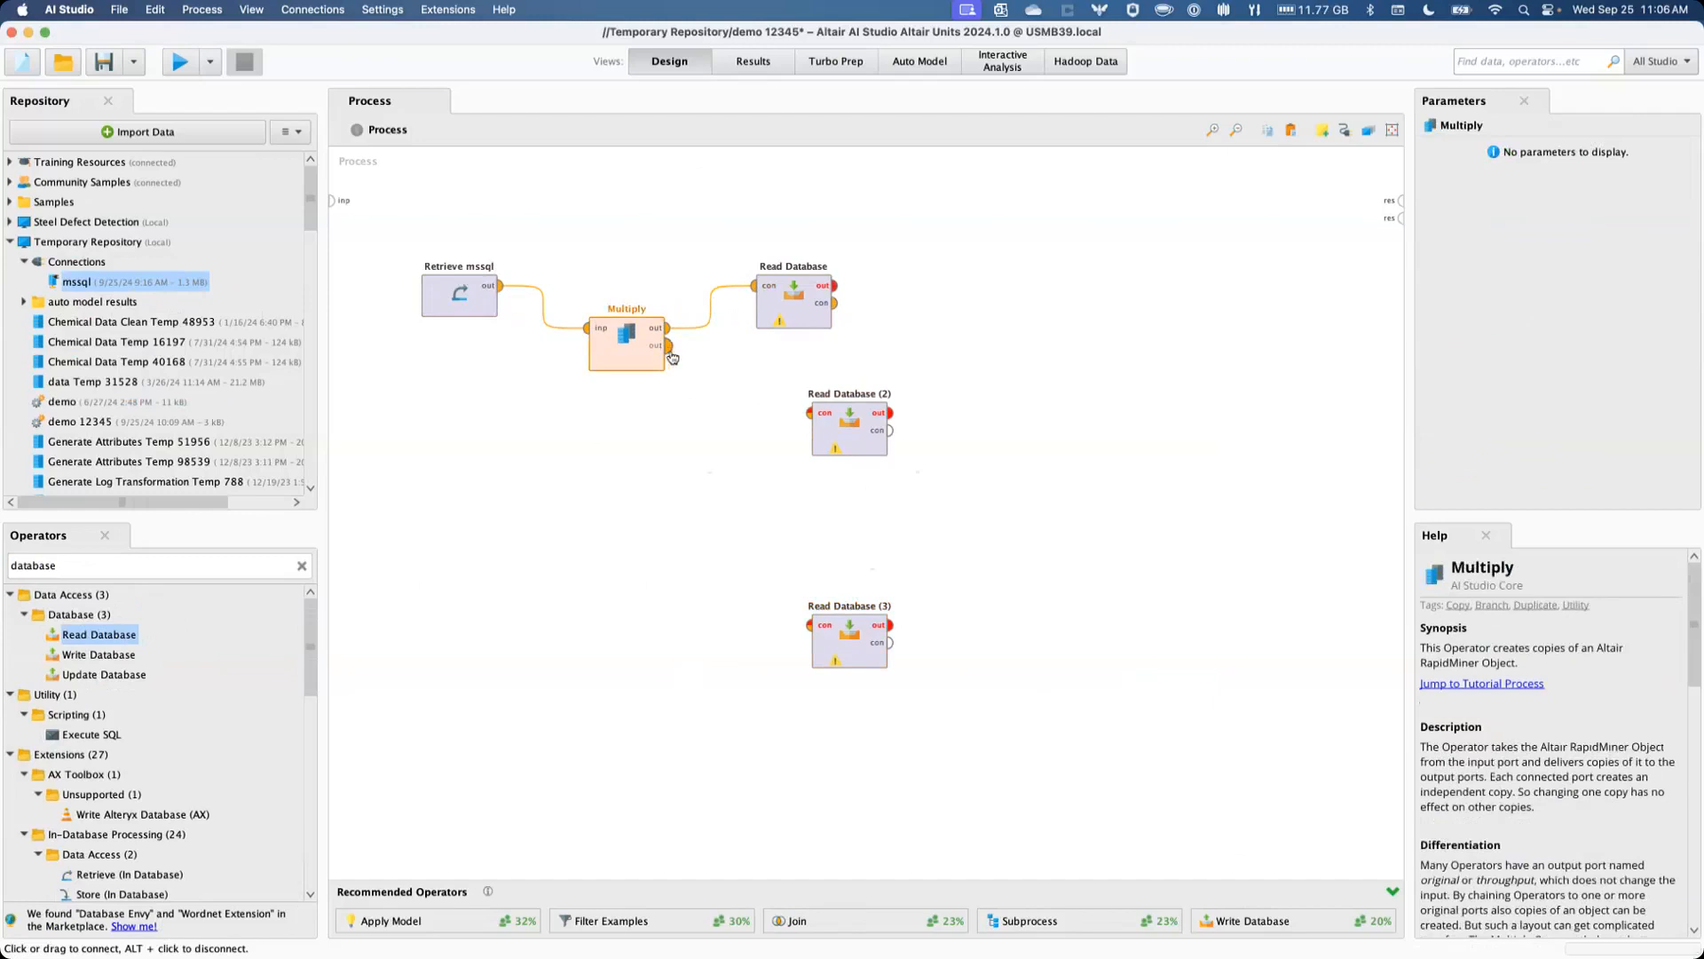
{"action": "left_click", "coordinate": [804, 415]}
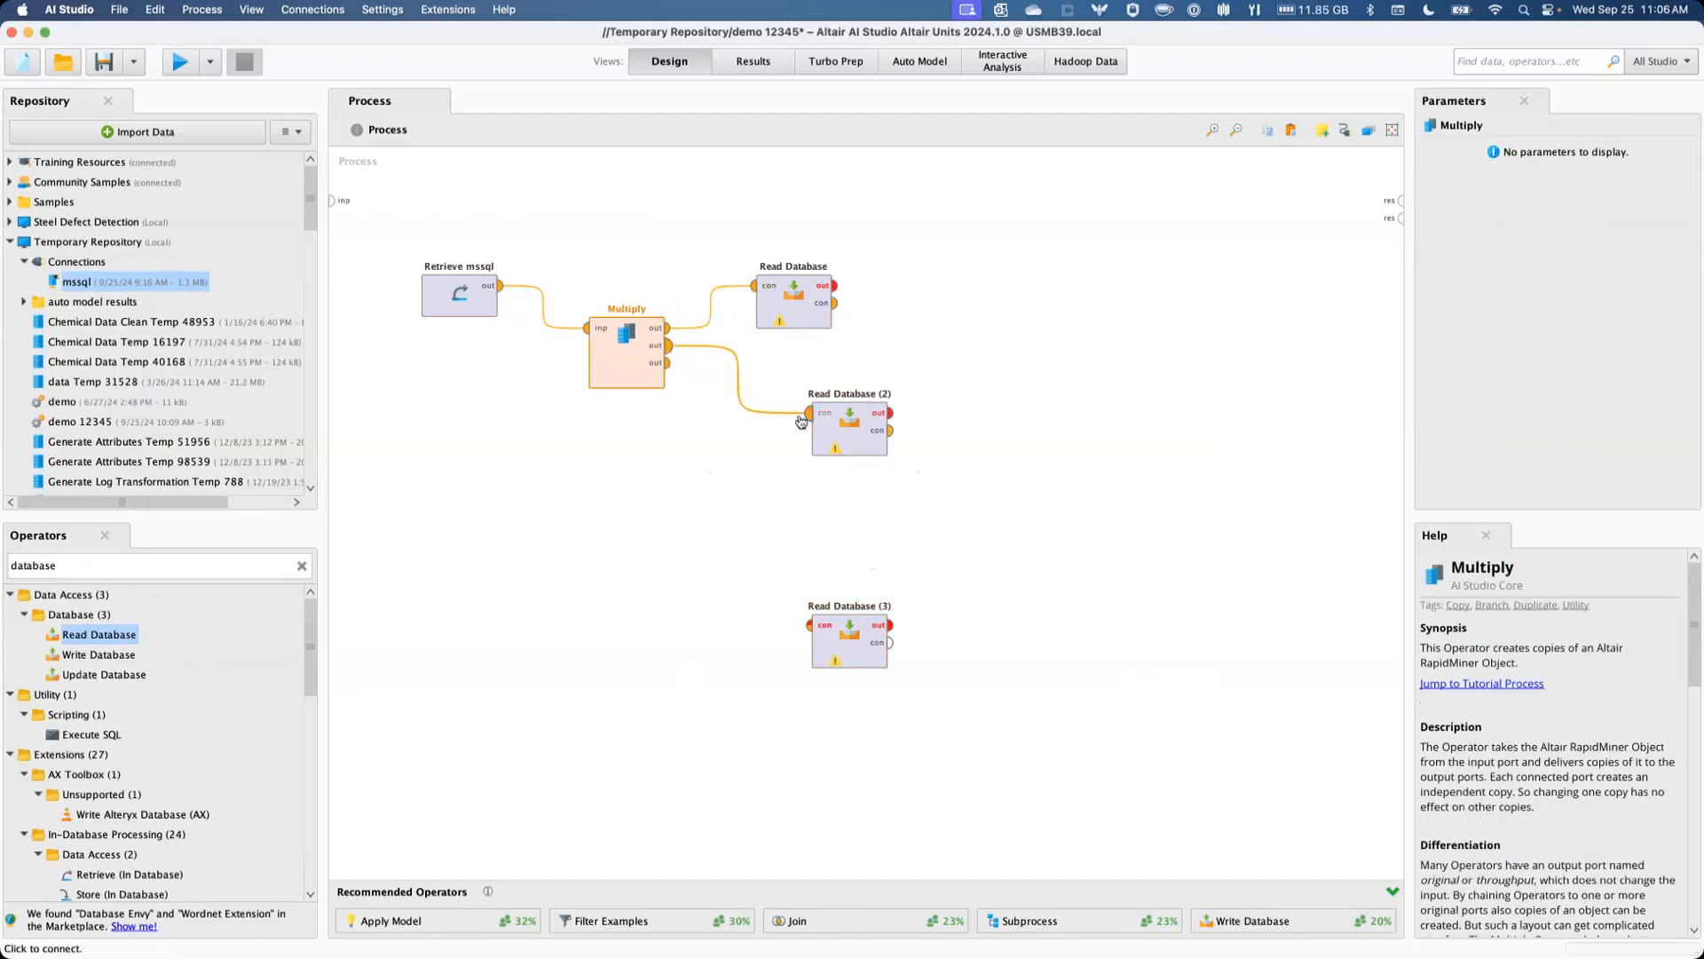
{"action": "left_click", "coordinate": [667, 363]}
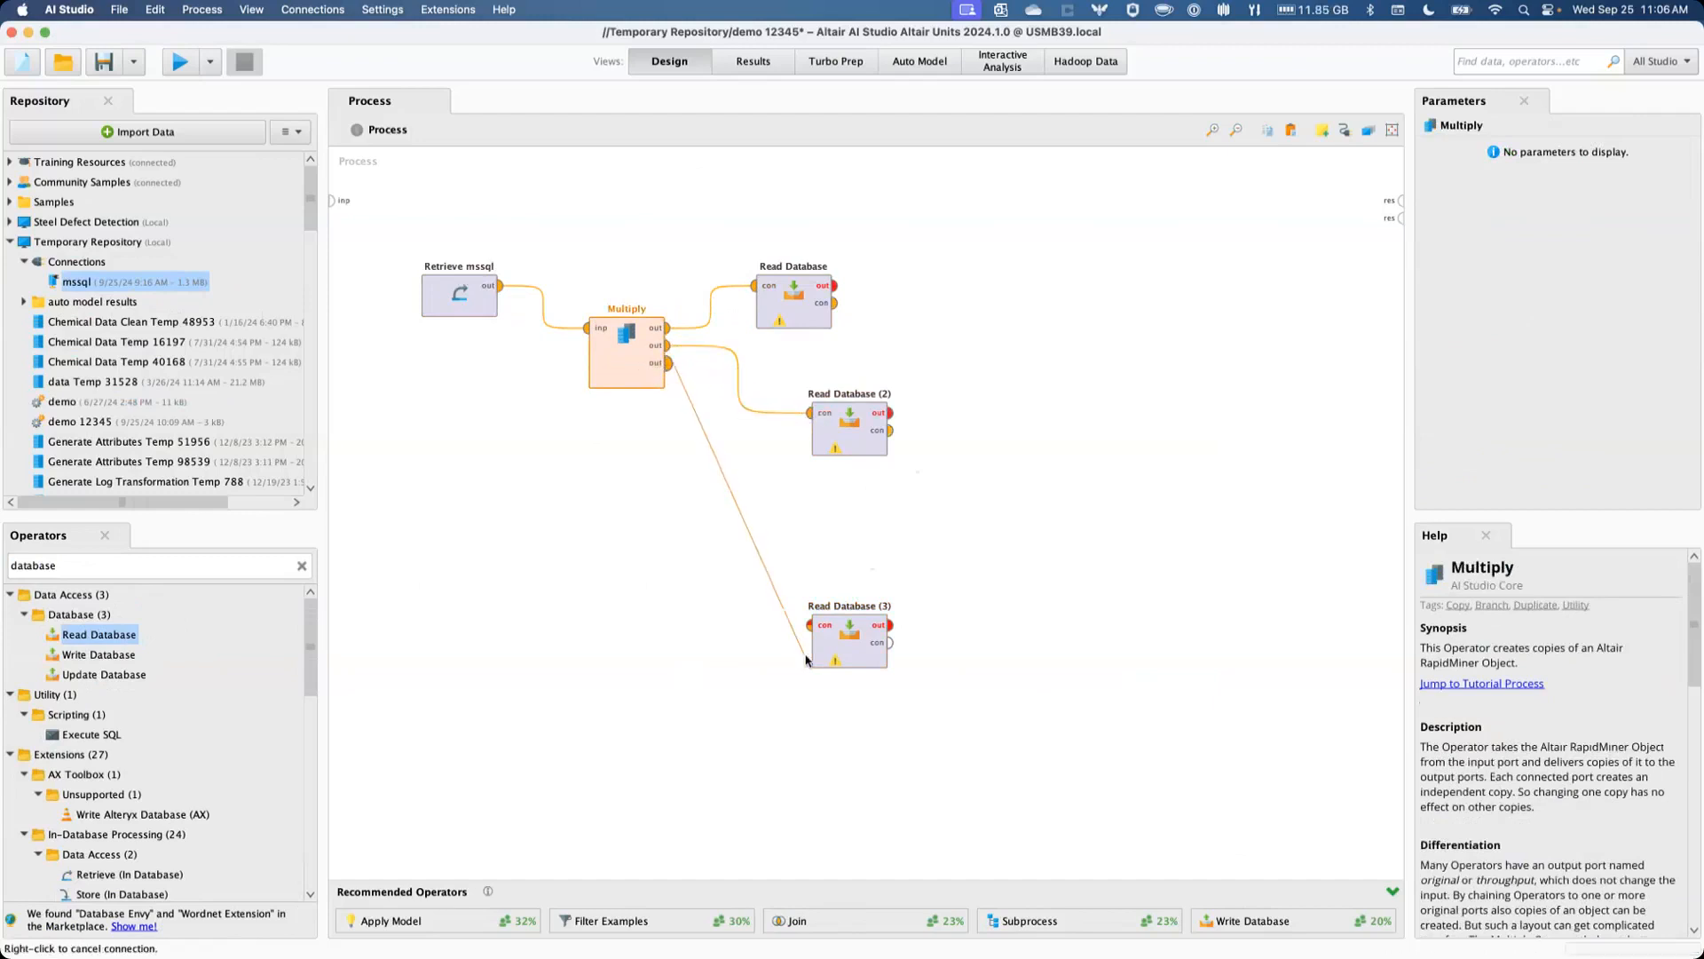
{"action": "left_click", "coordinate": [810, 625]}
{"action": "left_click", "coordinate": [1024, 495]}
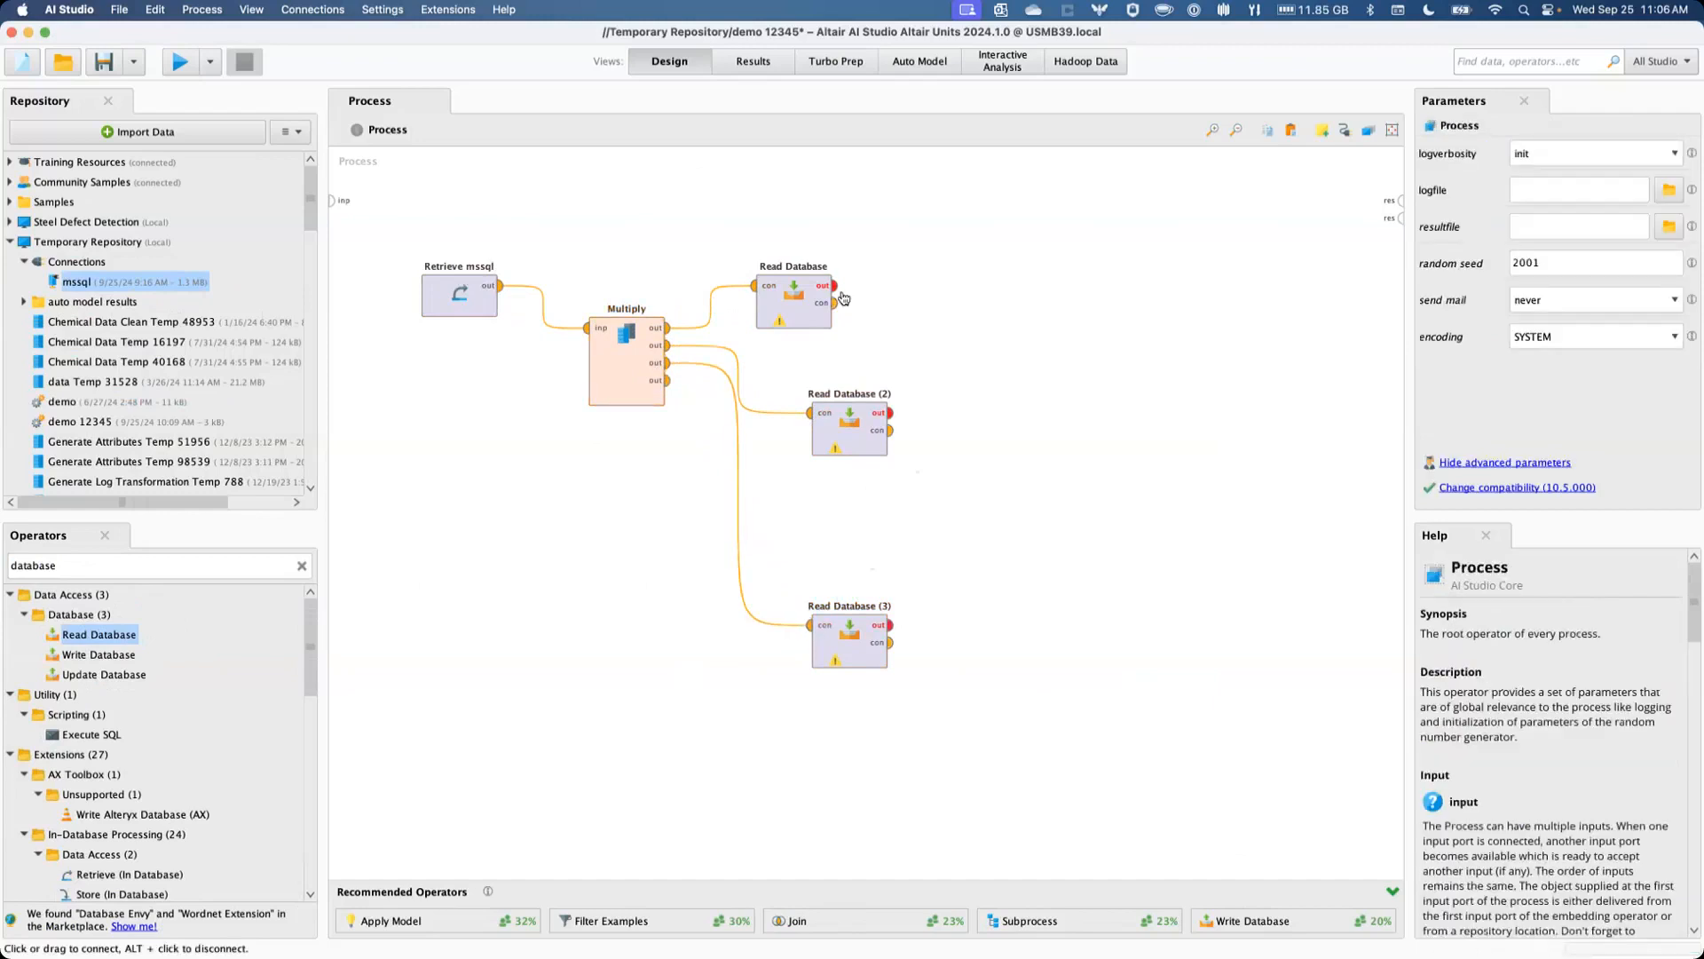
Step: Open the SQL query builder of the first Read Database operator and choose the dbo.Client table
{"action": "left_click", "coordinate": [802, 302]}
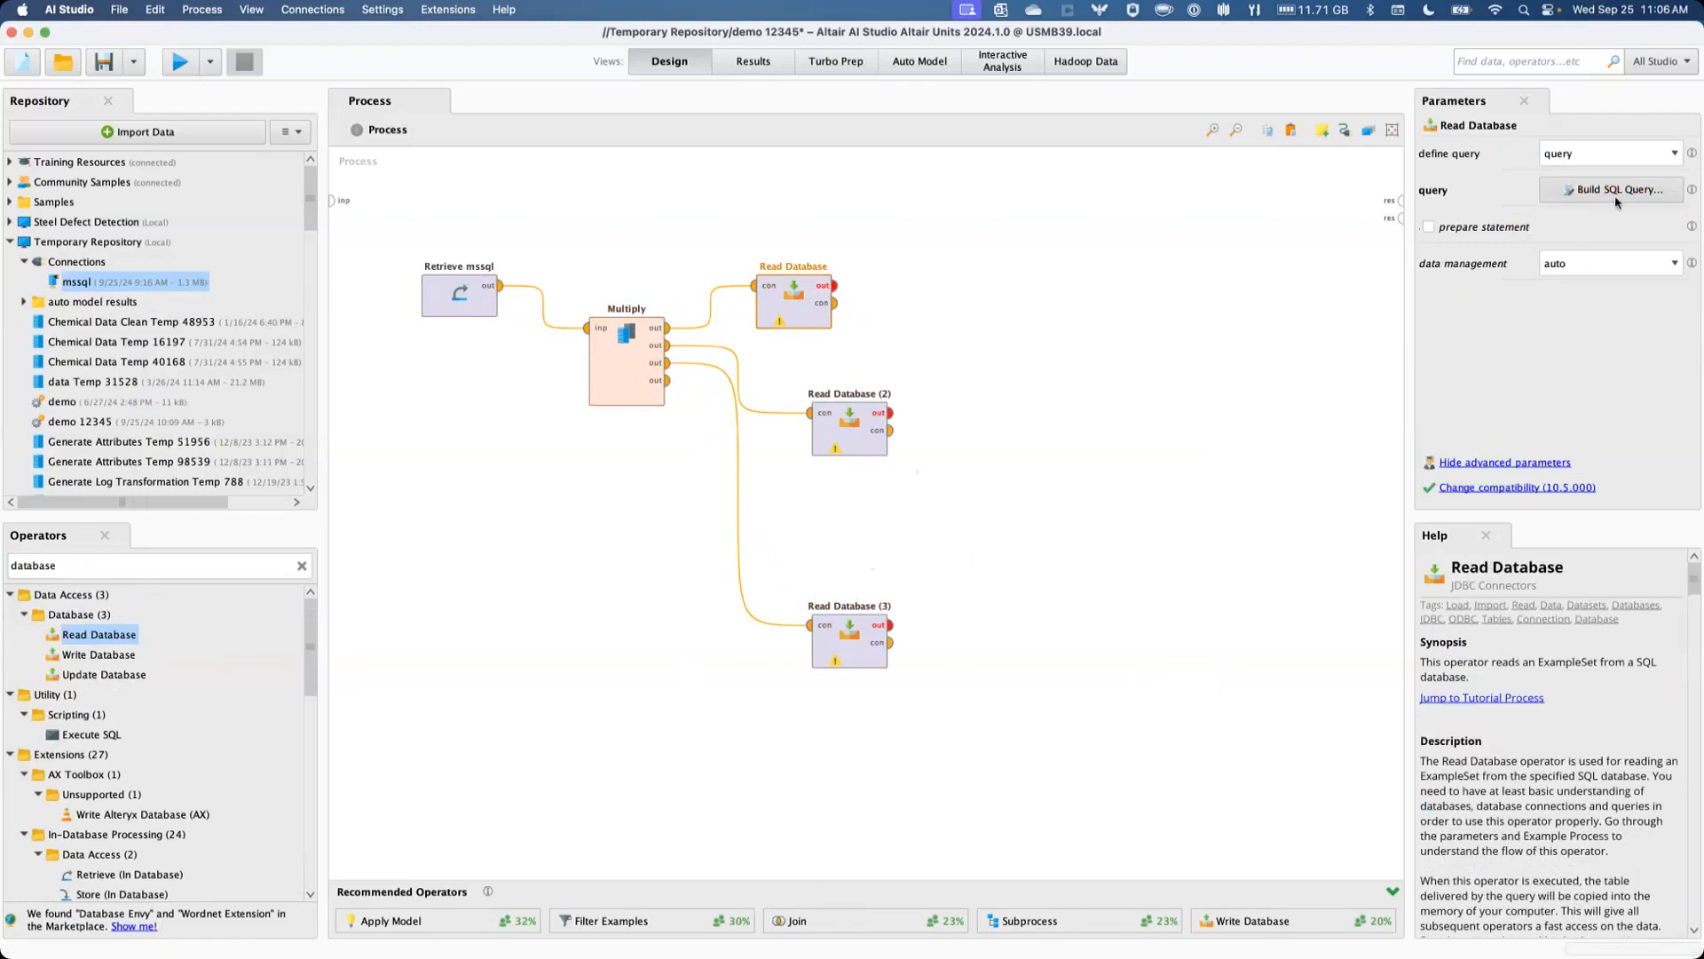
{"action": "left_click", "coordinate": [1641, 195]}
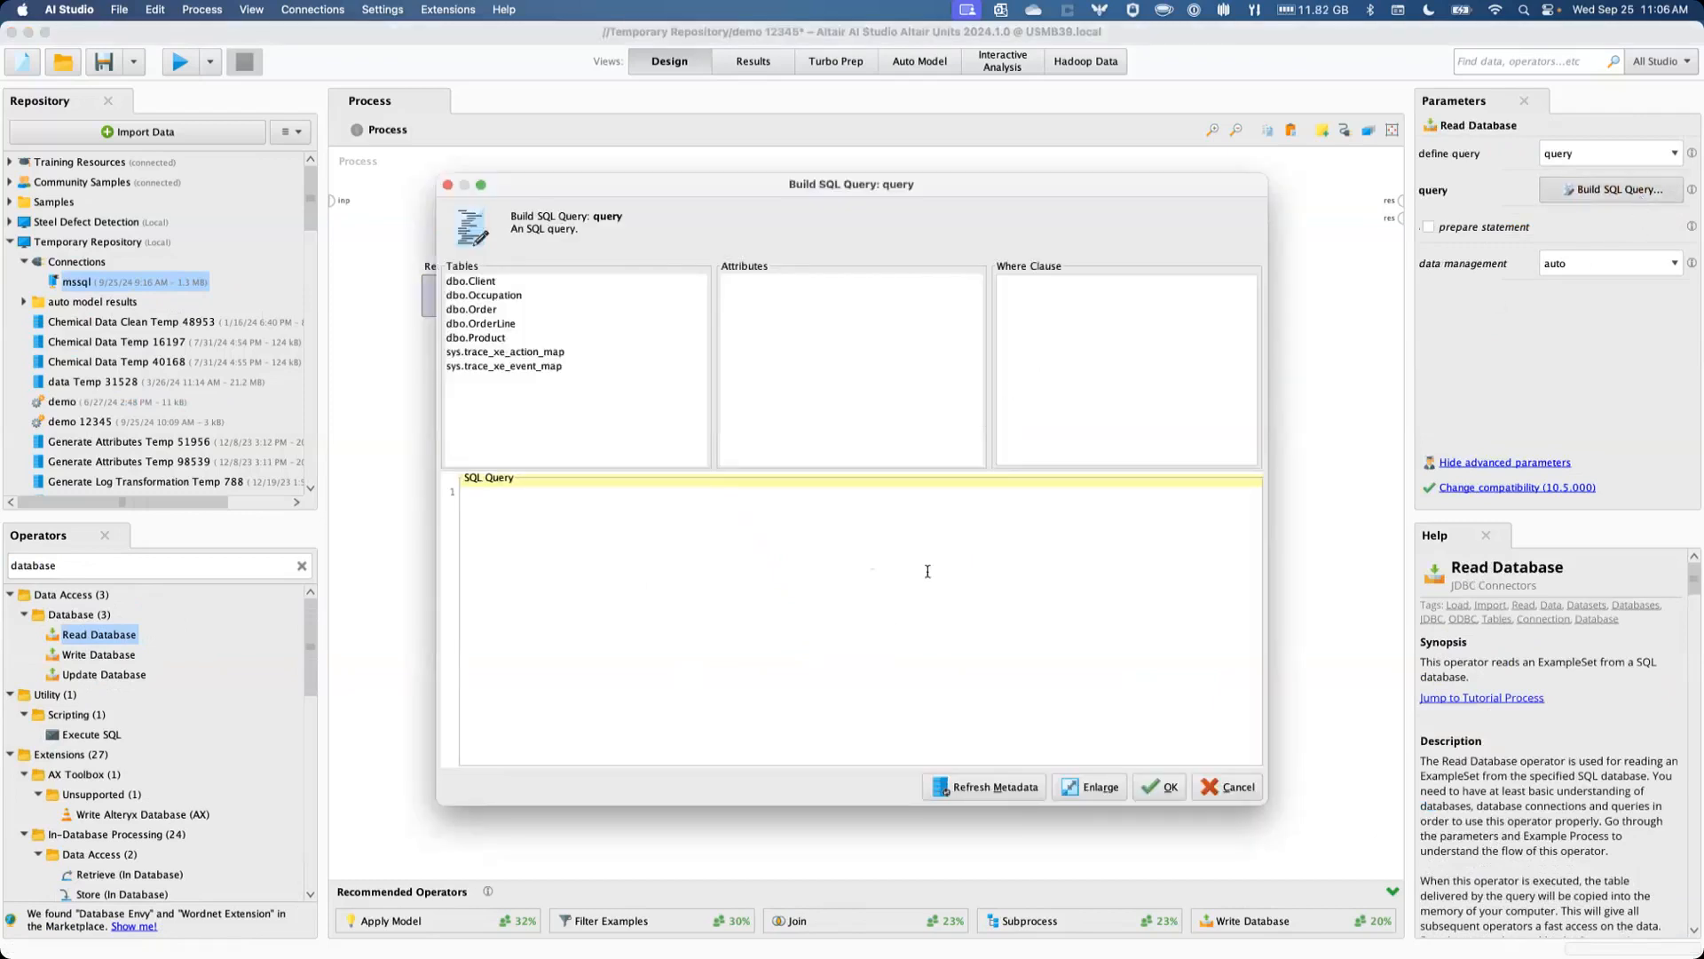
{"action": "left_click", "coordinate": [485, 283]}
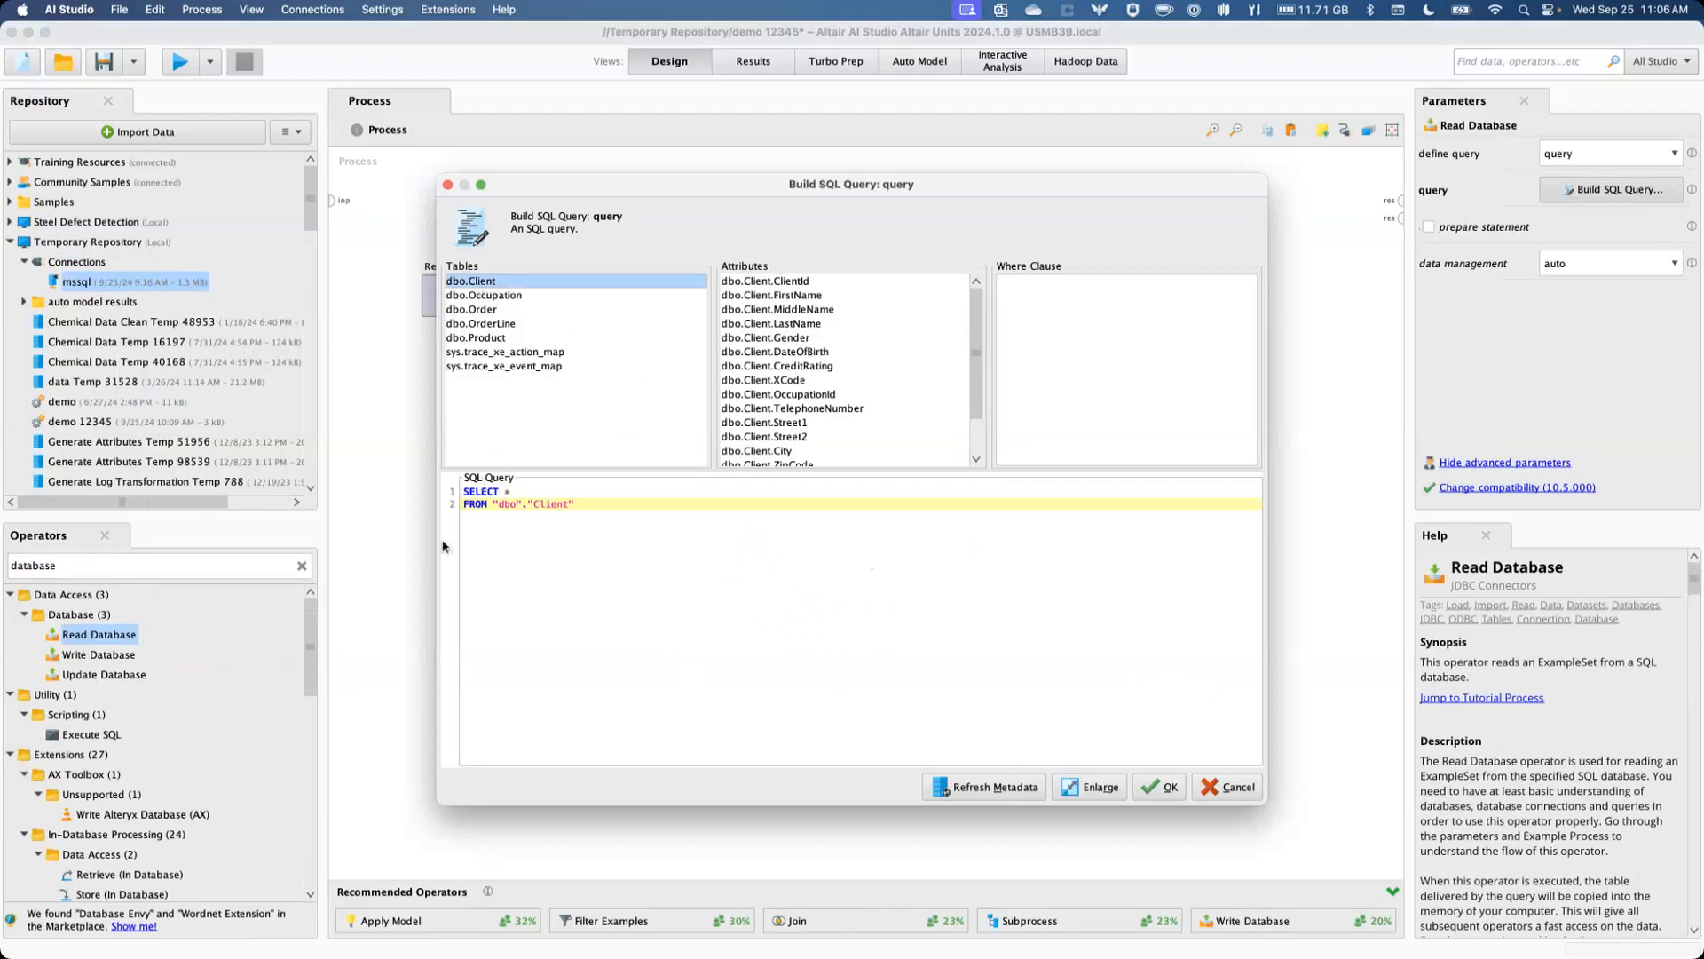
Step: Try limiting the dbo.Client query to the ClientId, DateOfBirth, XCode, Street1 and Street2 attributes
{"action": "left_click", "coordinate": [790, 284]}
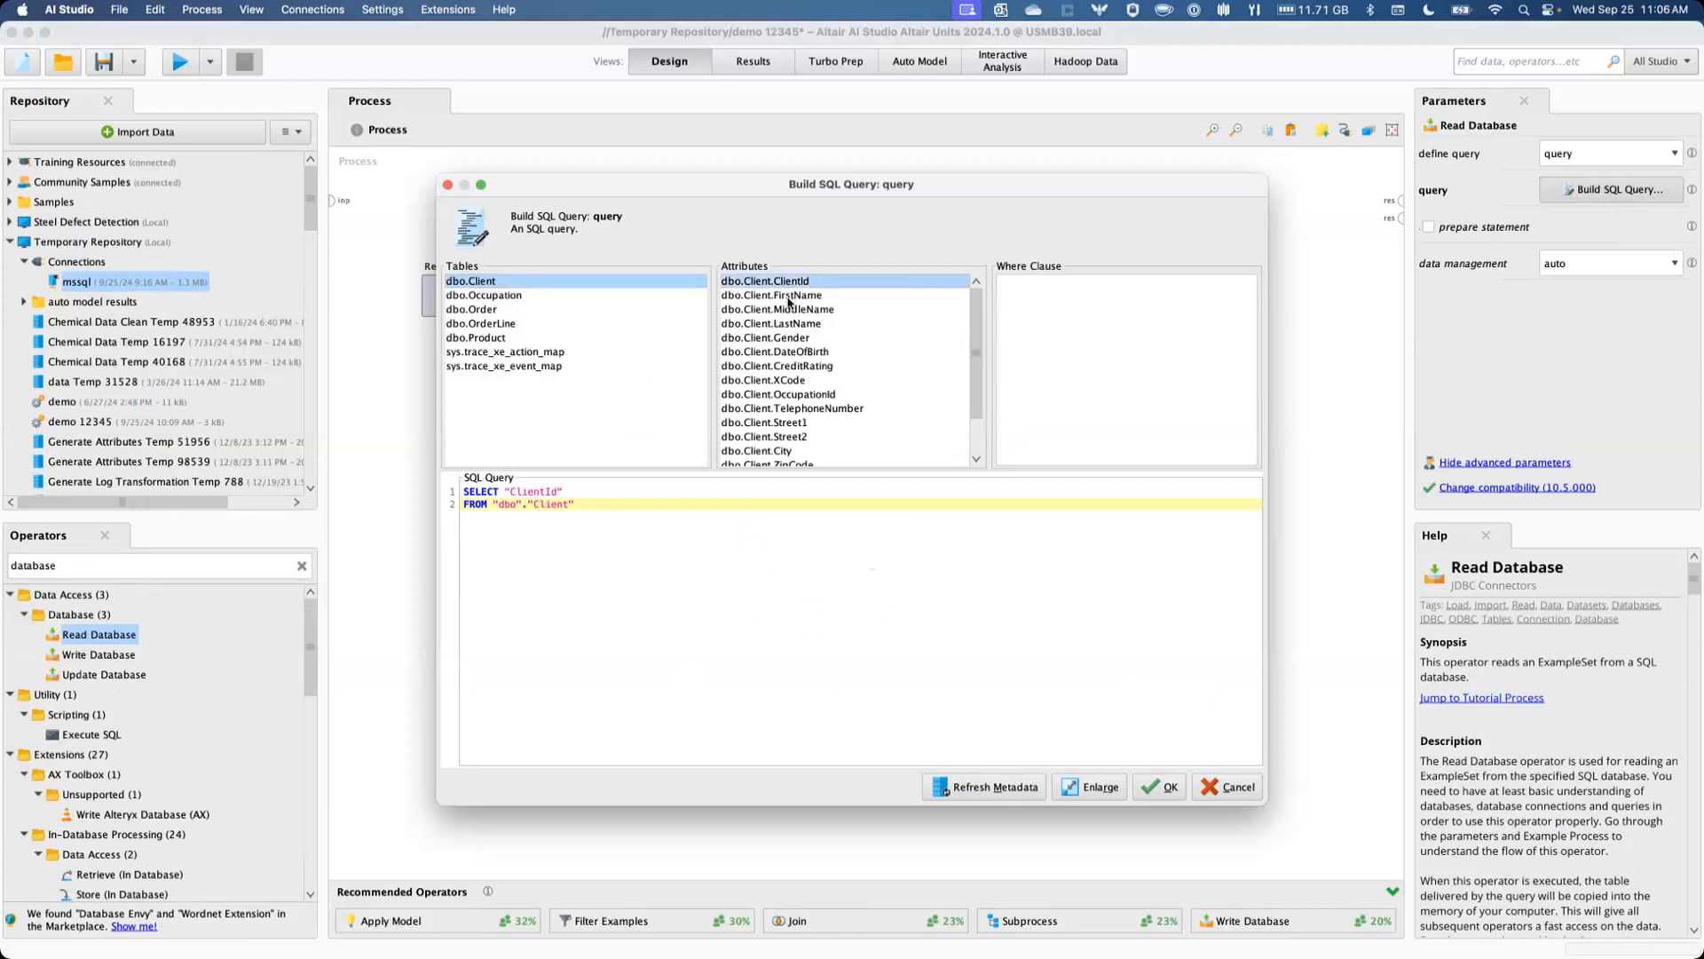
{"action": "left_click", "coordinate": [785, 352], "text": "super"}
{"action": "left_click", "coordinate": [792, 380], "text": "super"}
{"action": "left_click", "coordinate": [795, 422], "text": "super"}
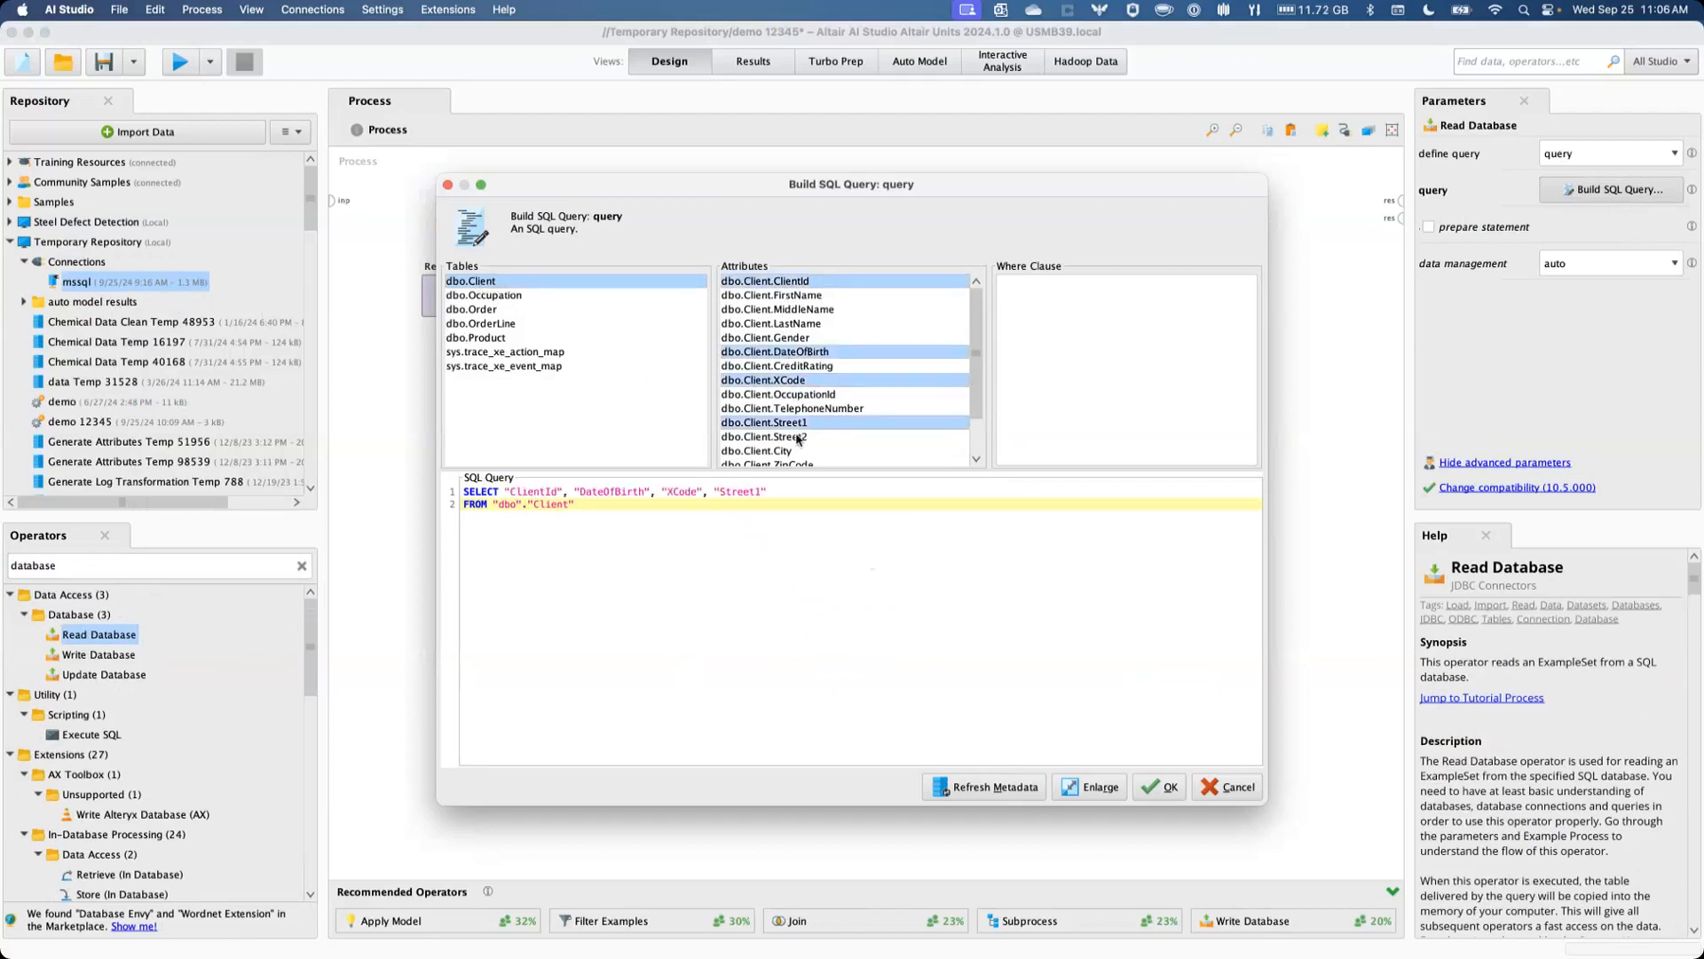
{"action": "left_click", "coordinate": [797, 438], "text": "super"}
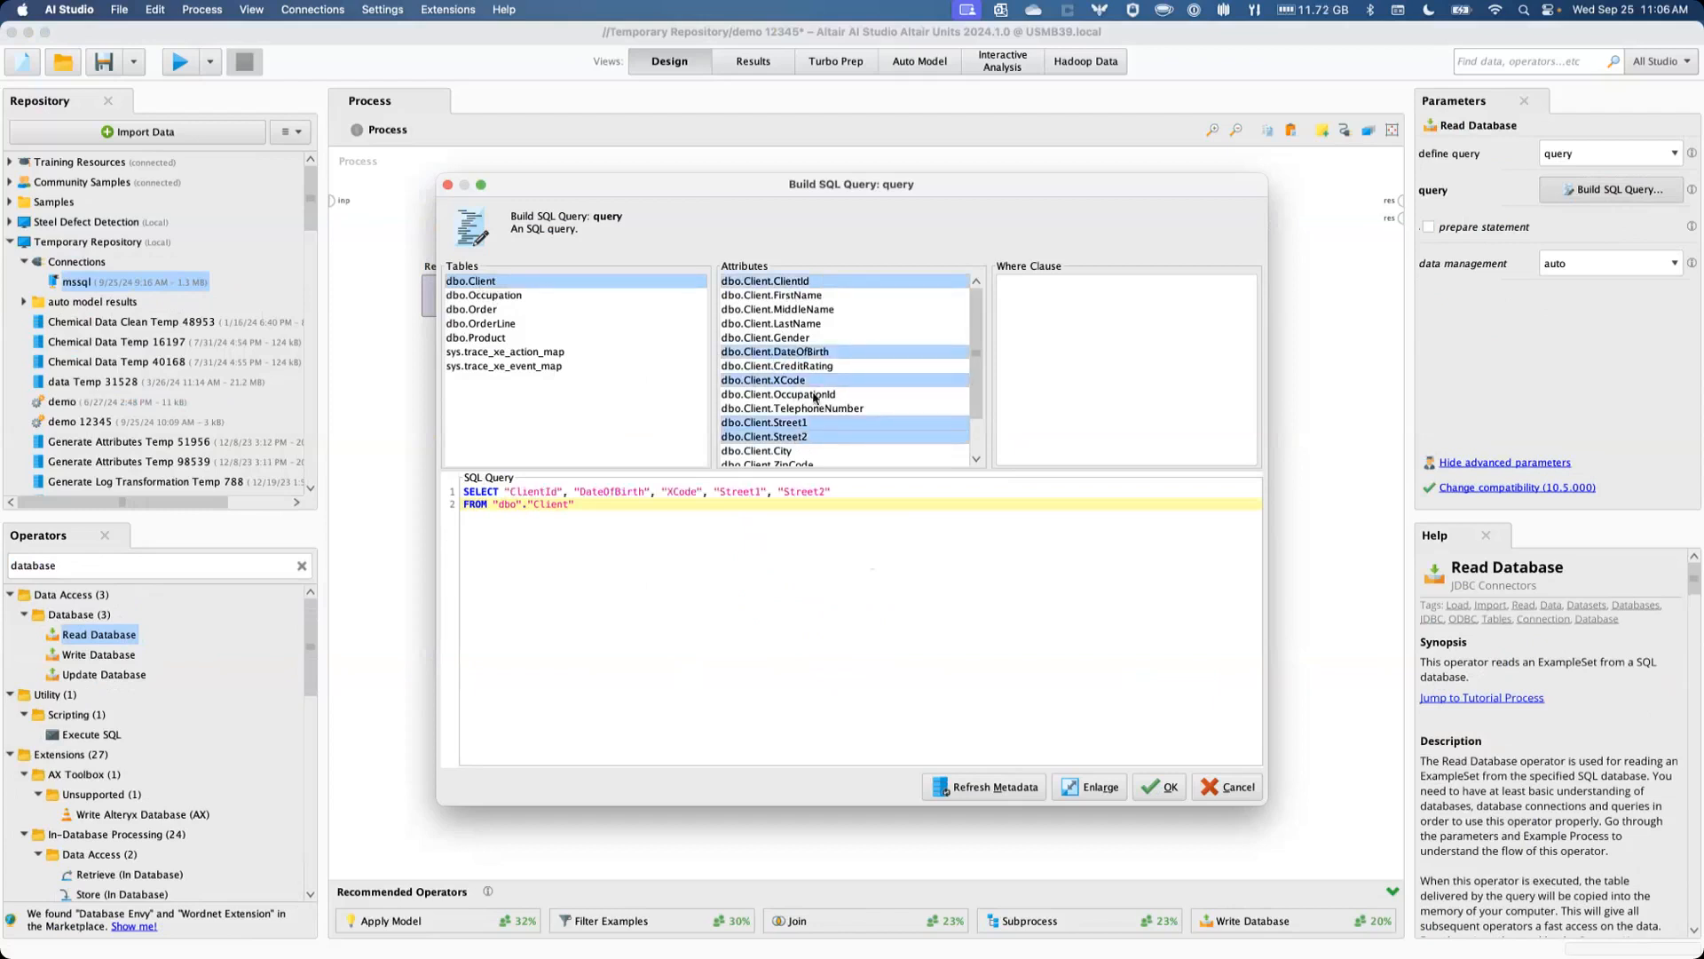
Step: Include all attributes of dbo.Client in the query and accept it for the first Read Database operator
{"action": "left_click", "coordinate": [804, 310]}
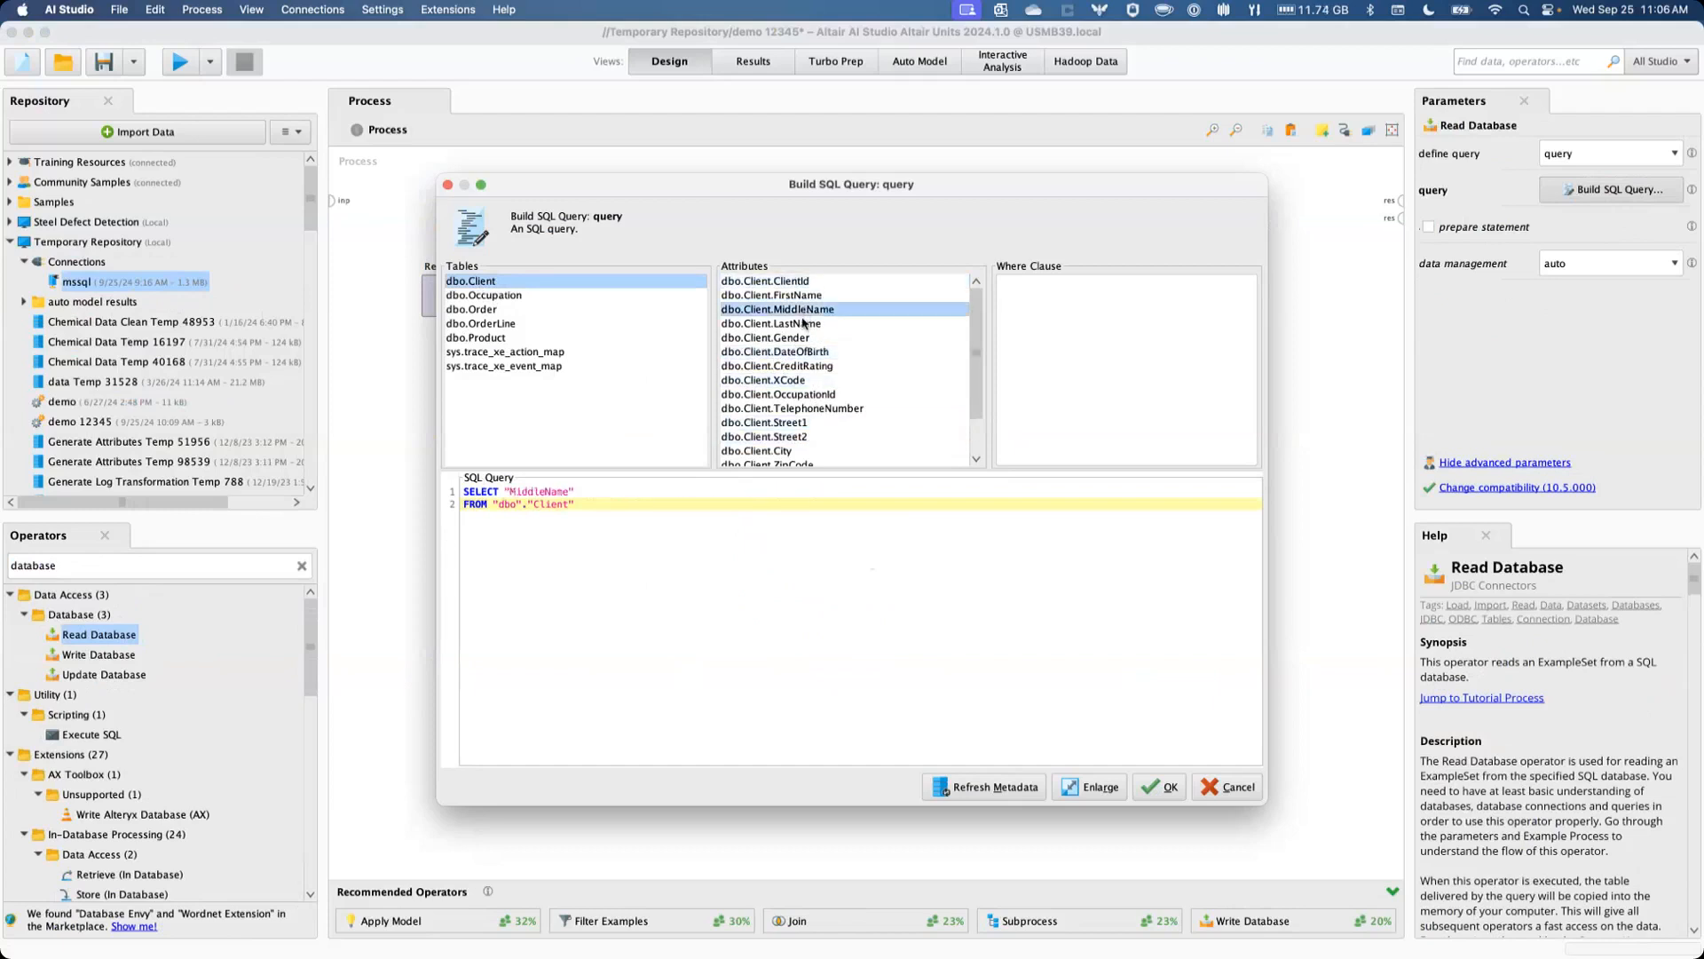
{"action": "key", "text": "super+a"}
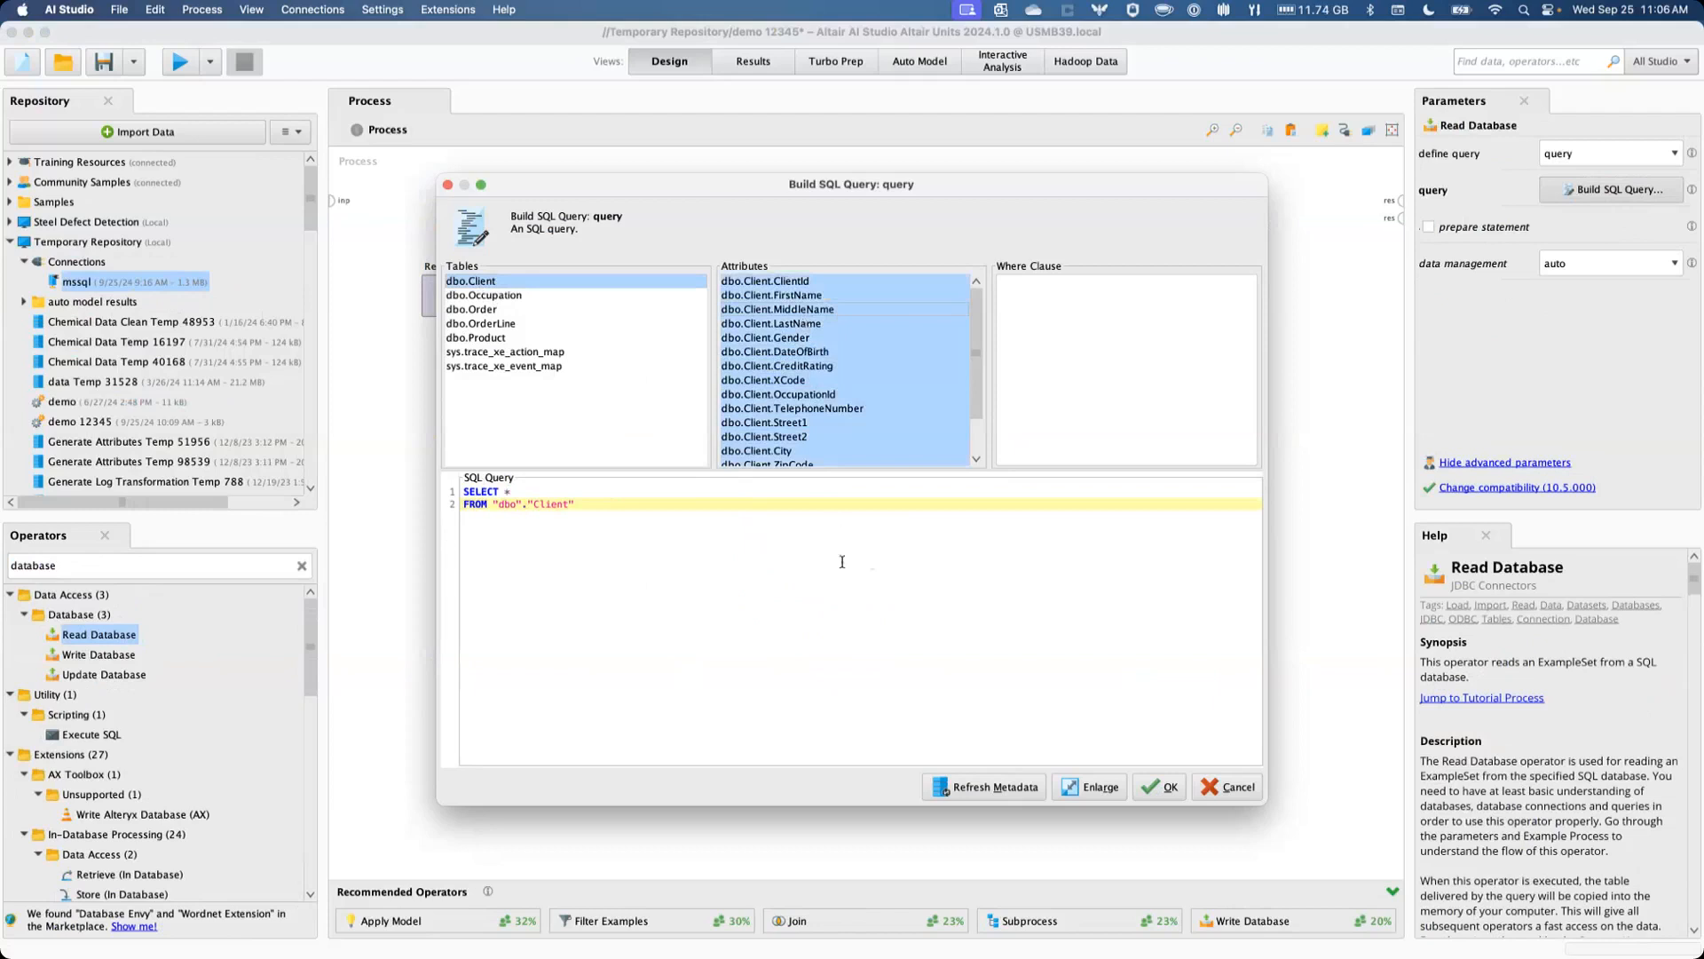
{"action": "left_click", "coordinate": [1158, 787]}
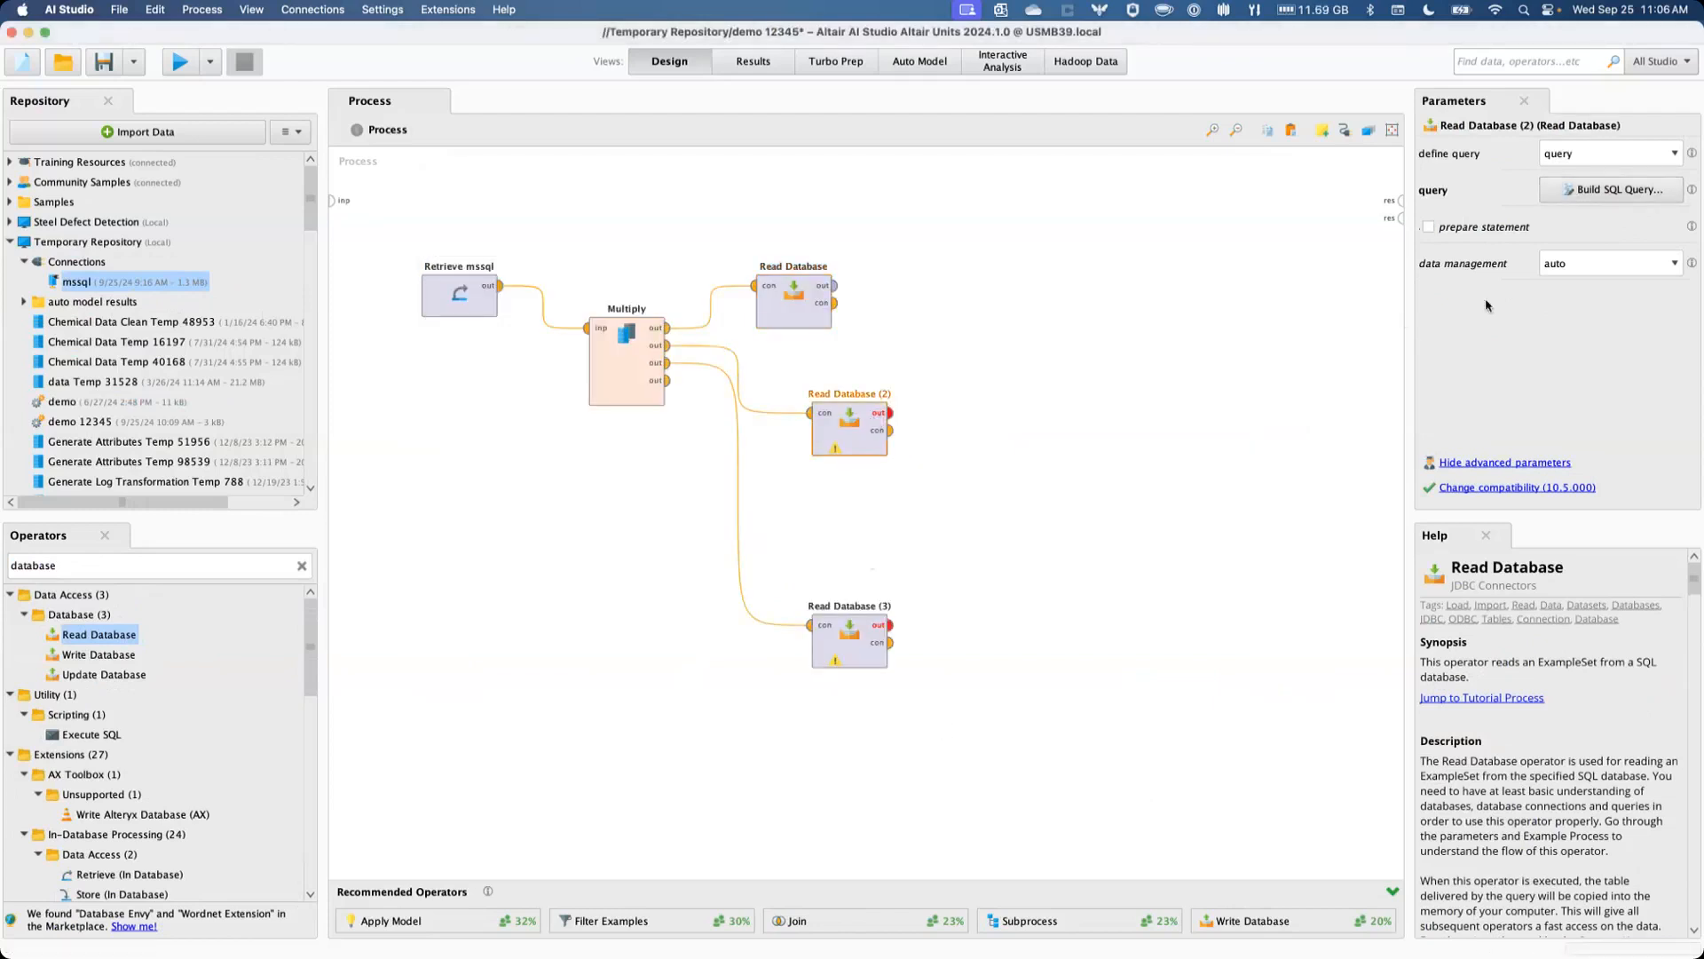
Step: Set the second Read Database operator's query to select all attributes of the dbo.Occupation table
{"action": "left_click", "coordinate": [1608, 190]}
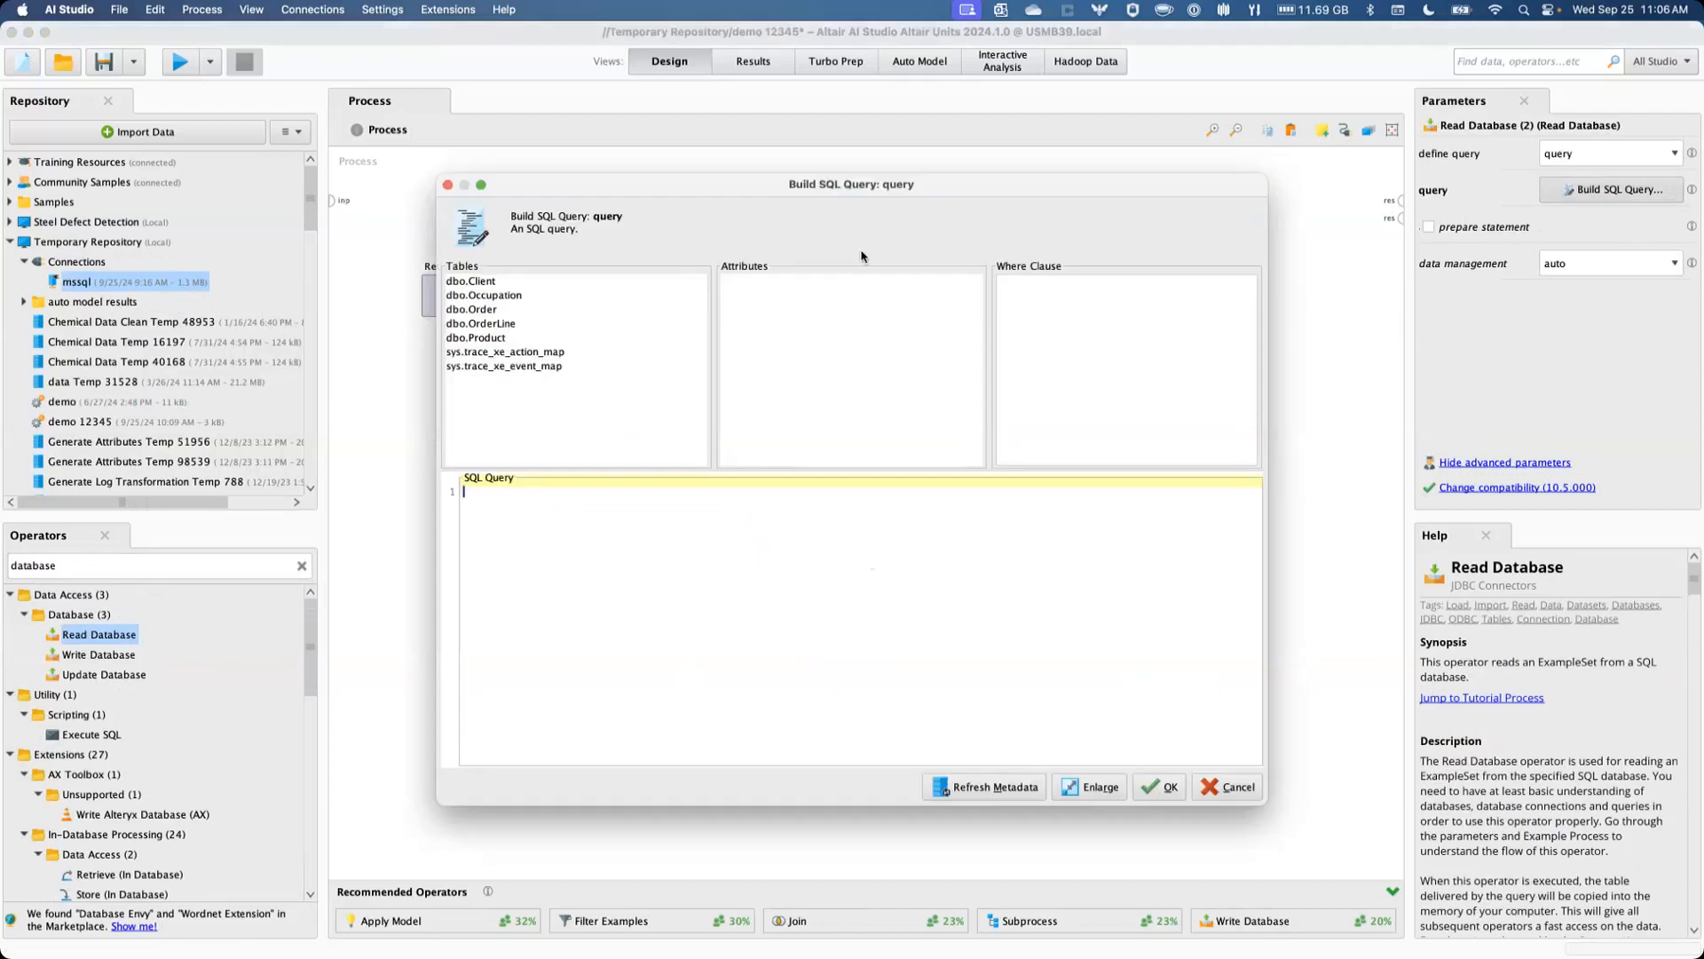
{"action": "double_click", "coordinate": [522, 299]}
{"action": "left_click", "coordinate": [1160, 788]}
Step: Set the third Read Database operator's query to select all attributes of the dbo.Order table
{"action": "left_click", "coordinate": [849, 643]}
{"action": "left_click", "coordinate": [1608, 190]}
{"action": "double_click", "coordinate": [466, 310]}
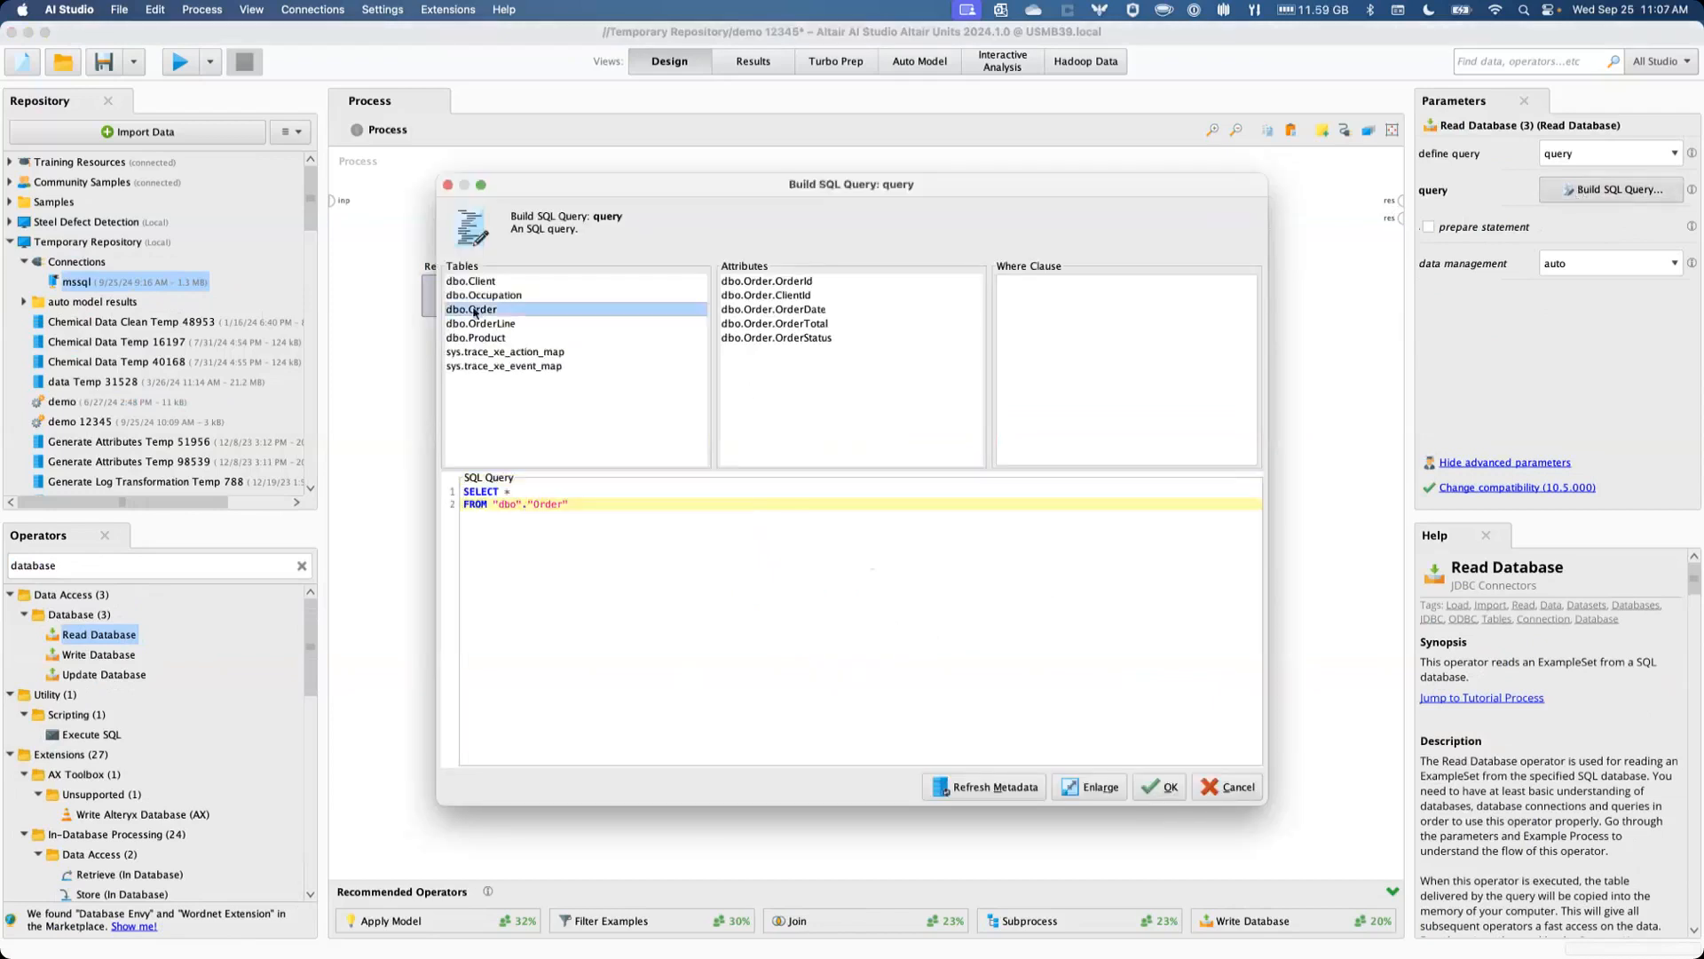
{"action": "left_click", "coordinate": [1160, 787]}
{"action": "left_click", "coordinate": [910, 338]}
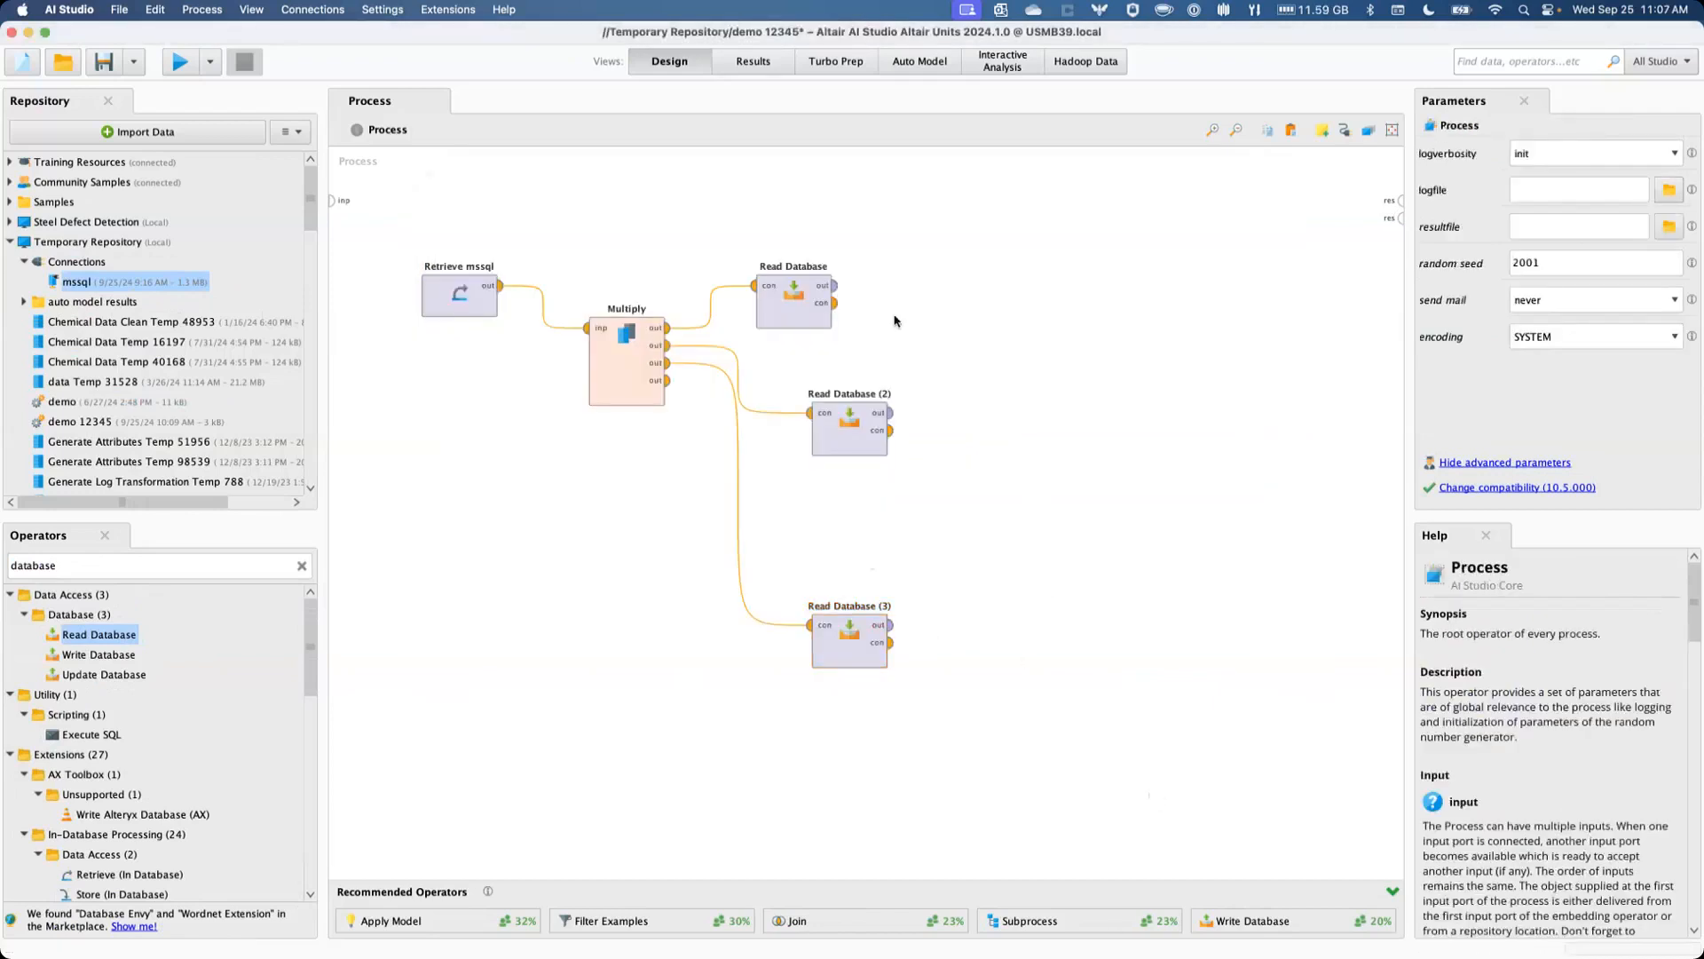
Step: Connect the data outputs of the three Read Database operators to separate process result ports and run the process
{"action": "left_click", "coordinate": [831, 287]}
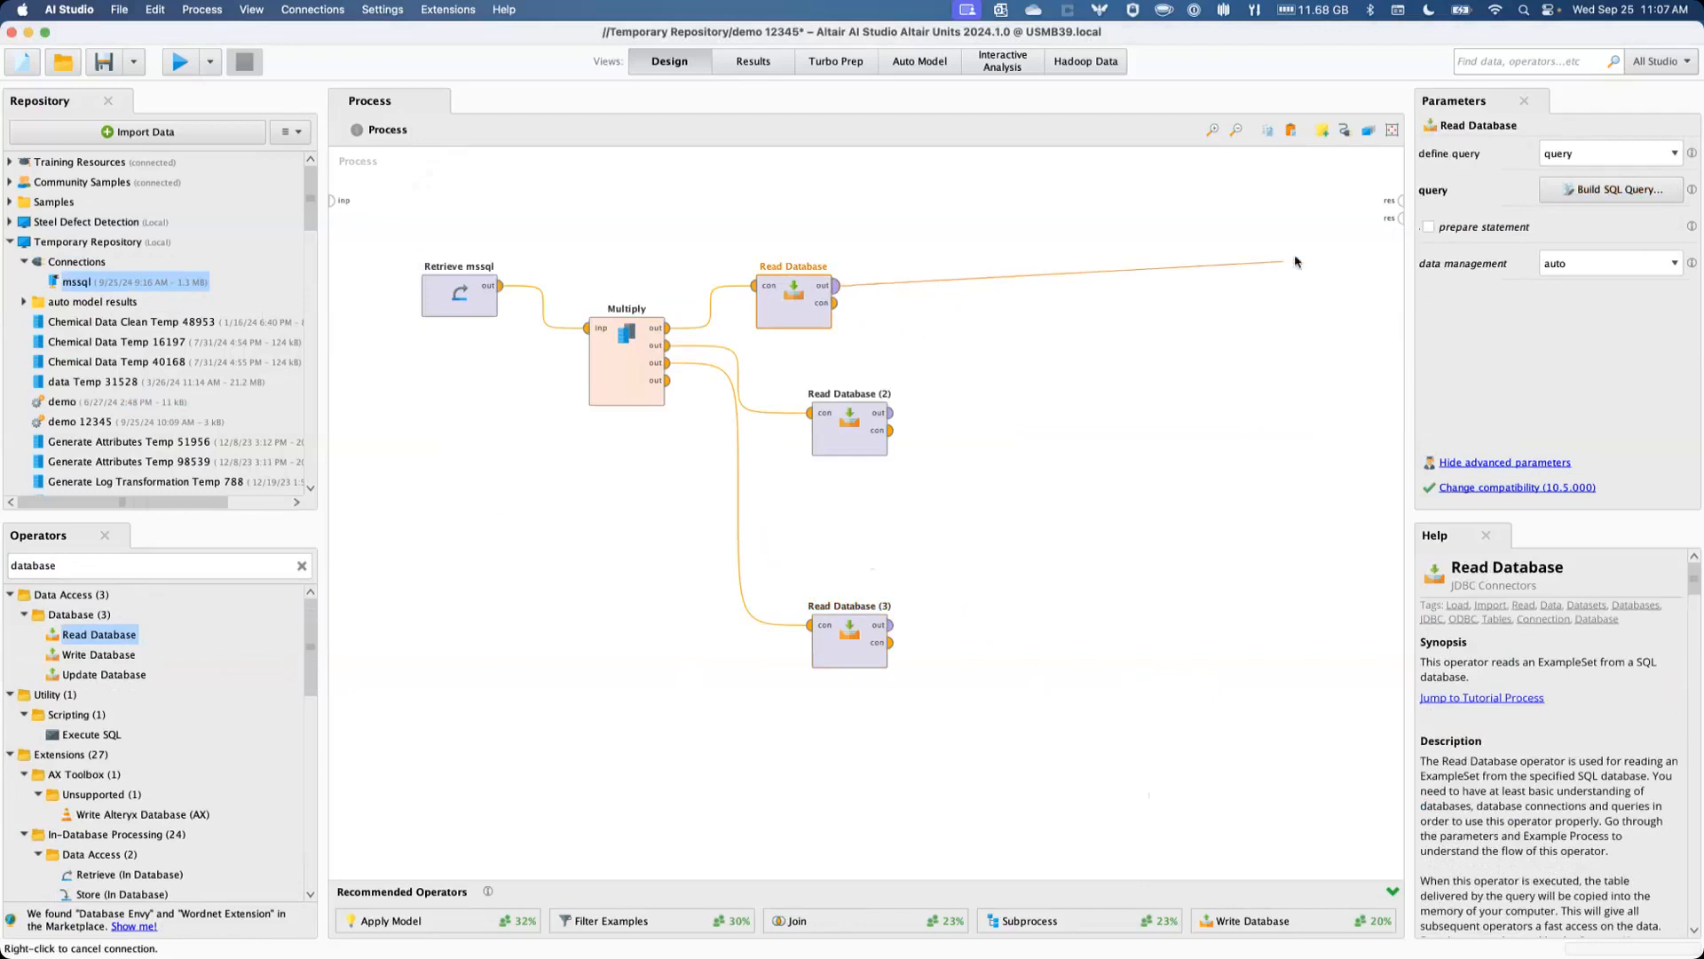
{"action": "left_click", "coordinate": [1400, 200]}
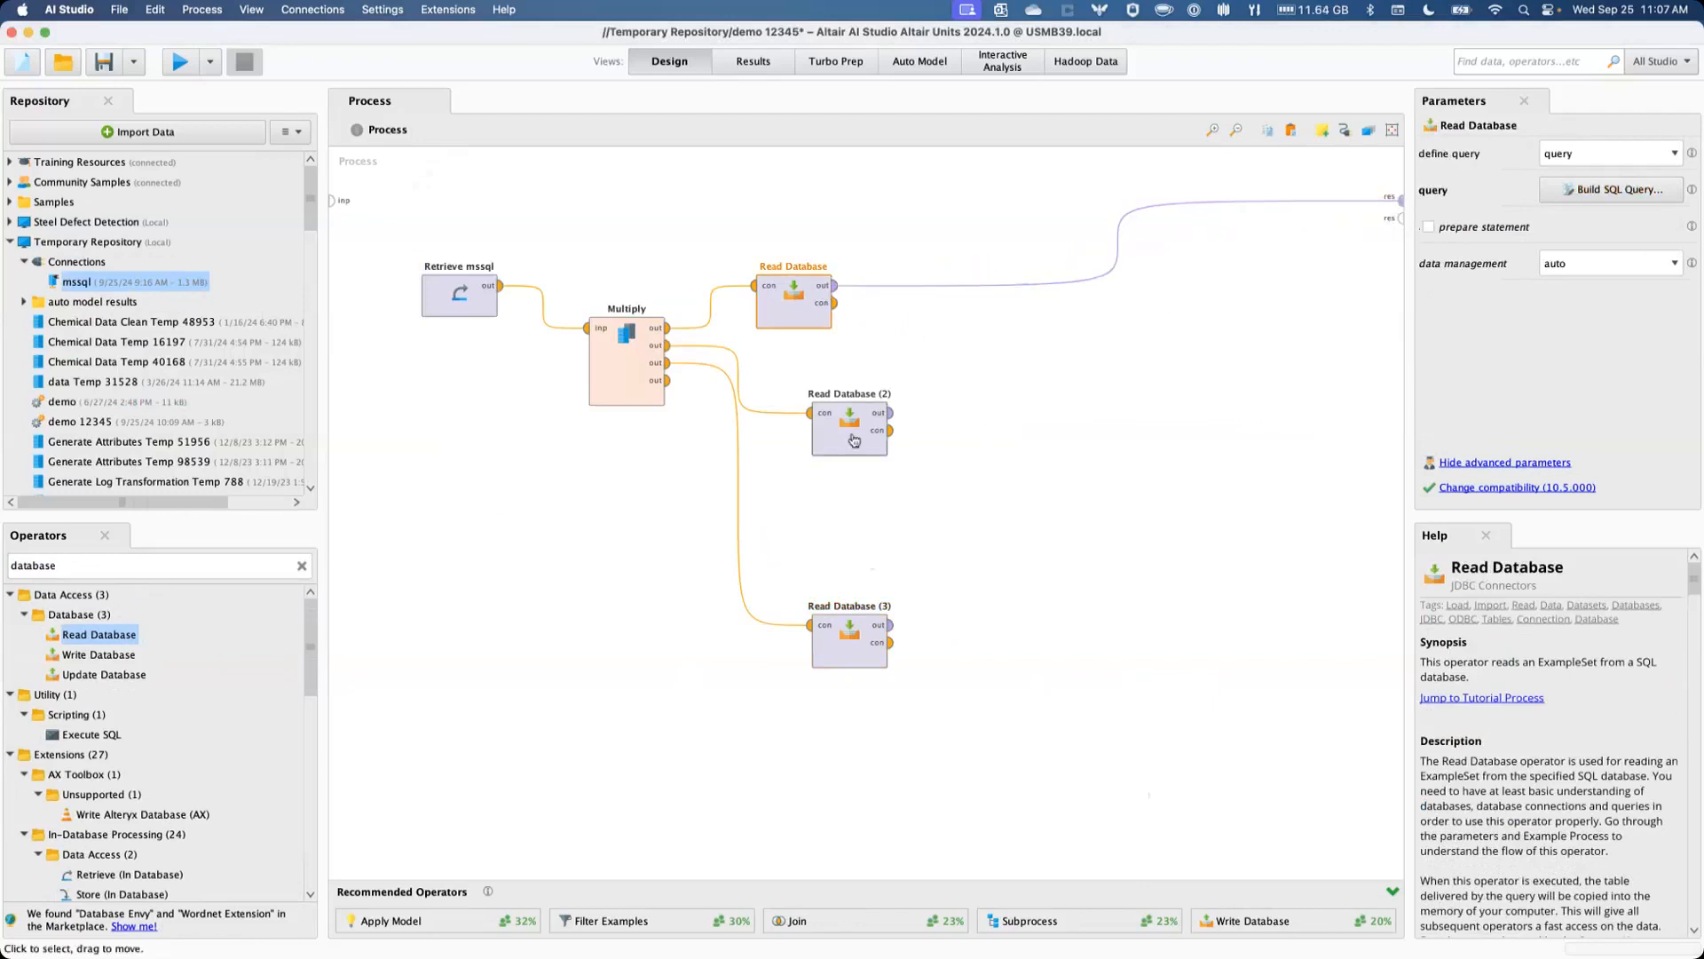
{"action": "left_click", "coordinate": [891, 413]}
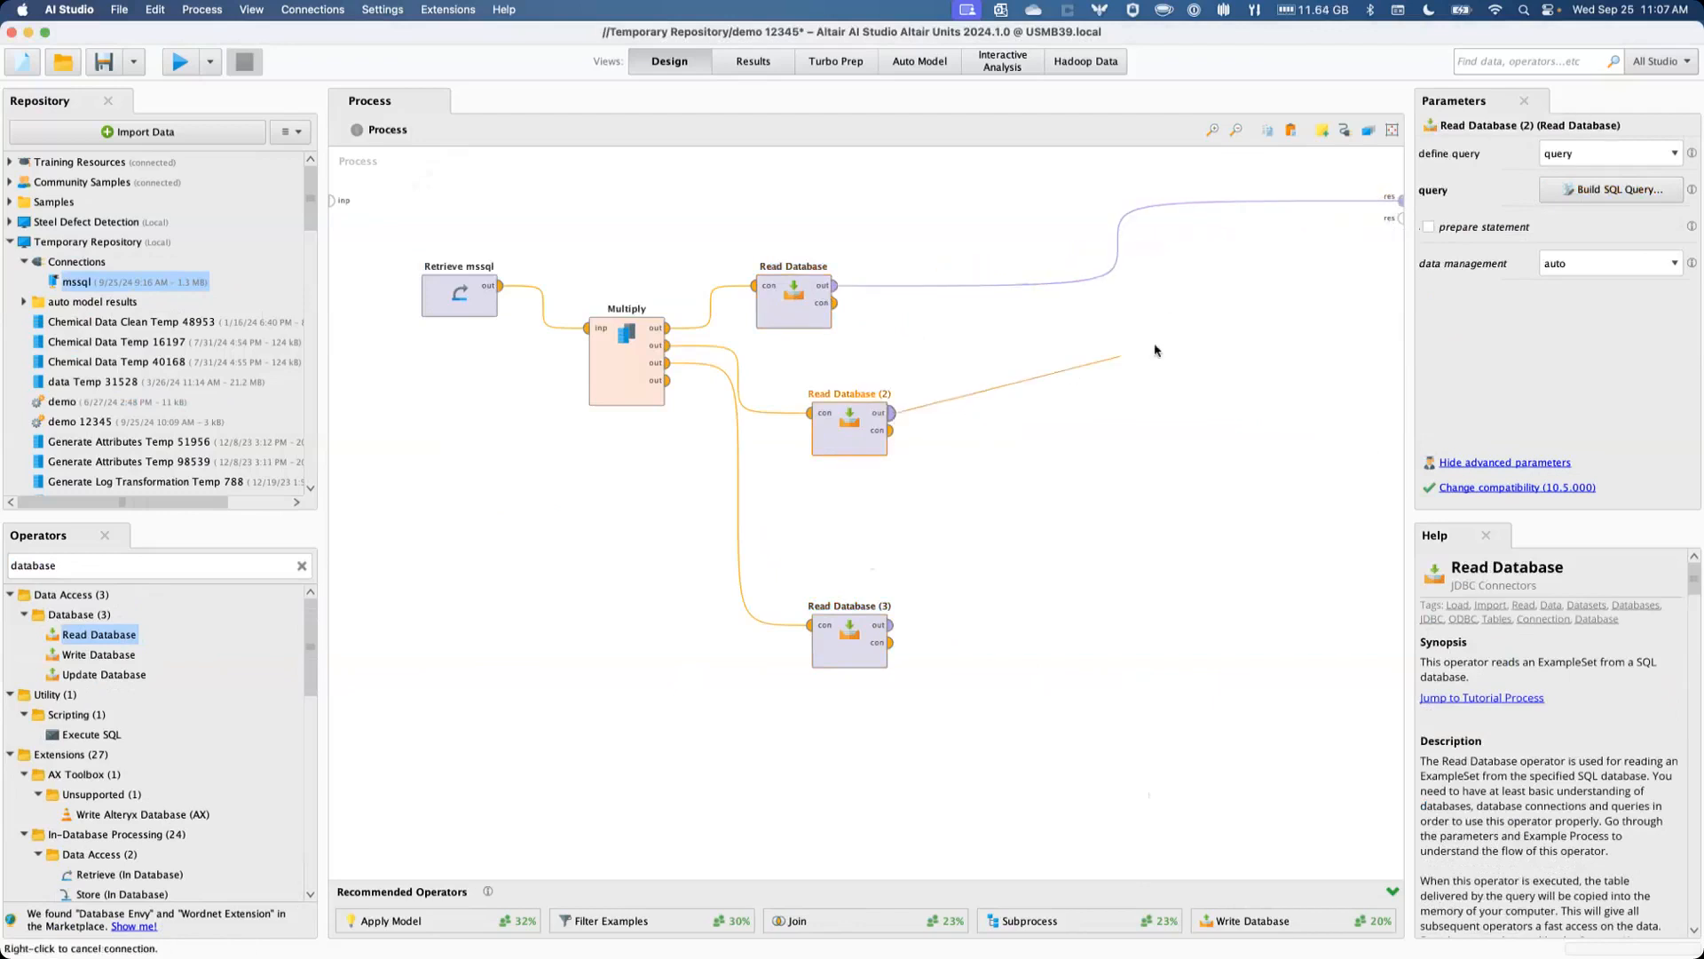
{"action": "right_click", "coordinate": [1397, 234]}
{"action": "left_click", "coordinate": [891, 413]}
{"action": "left_click", "coordinate": [1400, 218]}
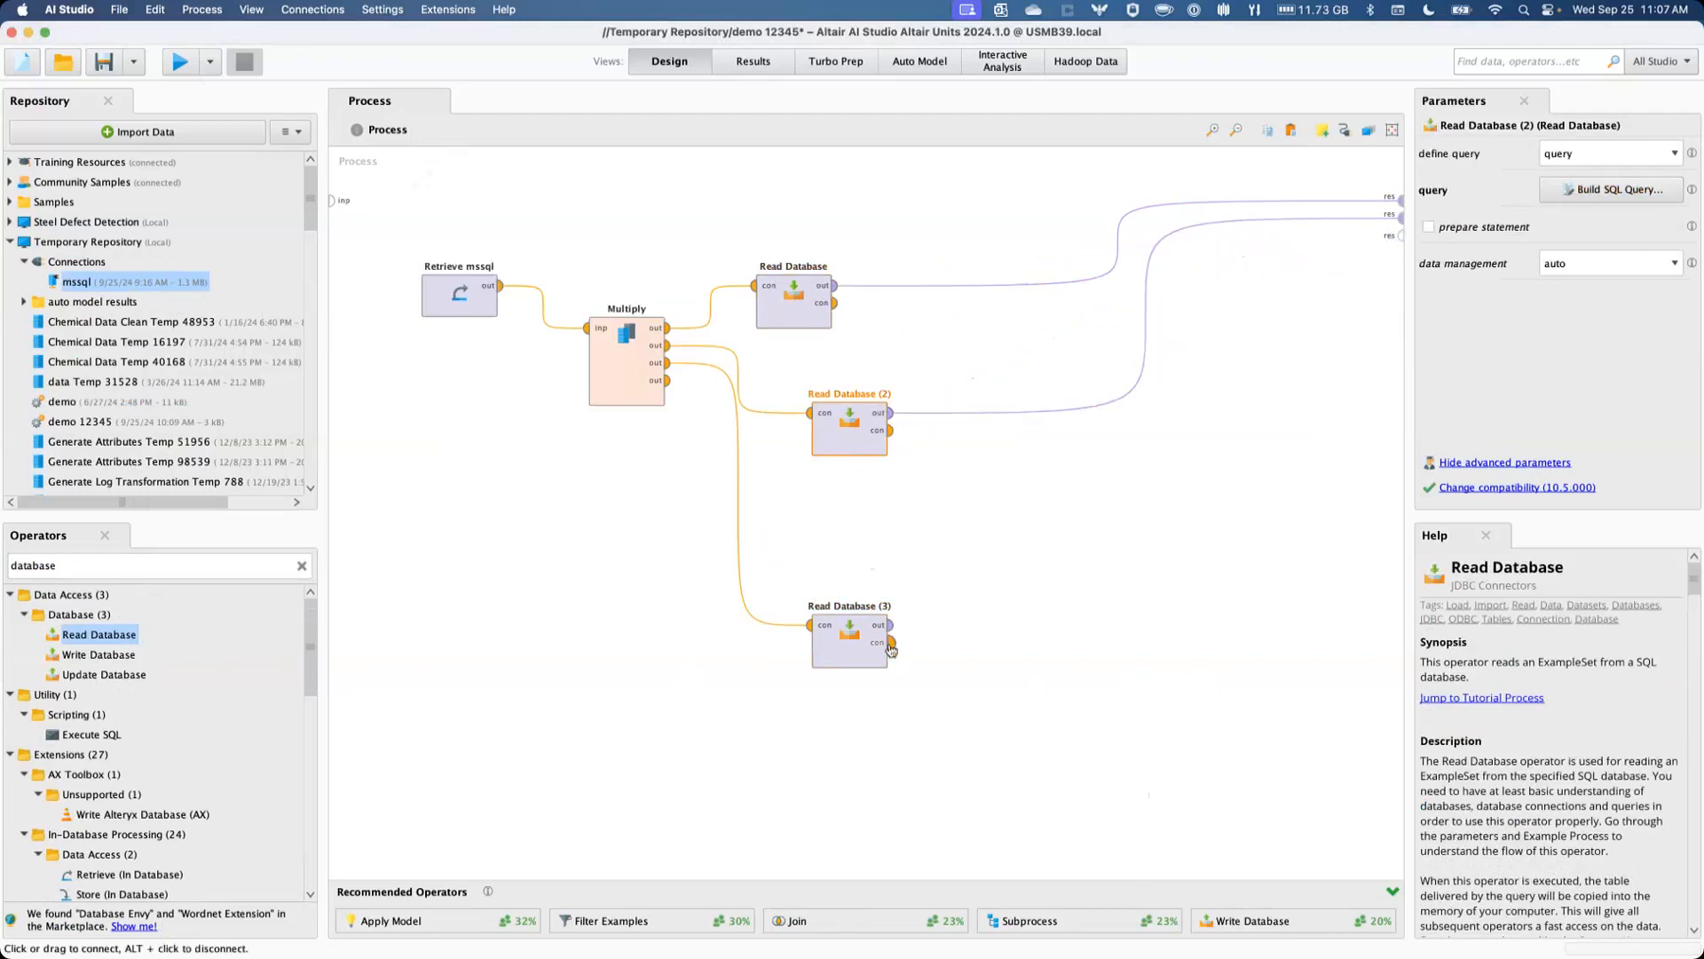
{"action": "left_click", "coordinate": [890, 626]}
{"action": "left_click", "coordinate": [1399, 235]}
{"action": "left_click", "coordinate": [178, 58]}
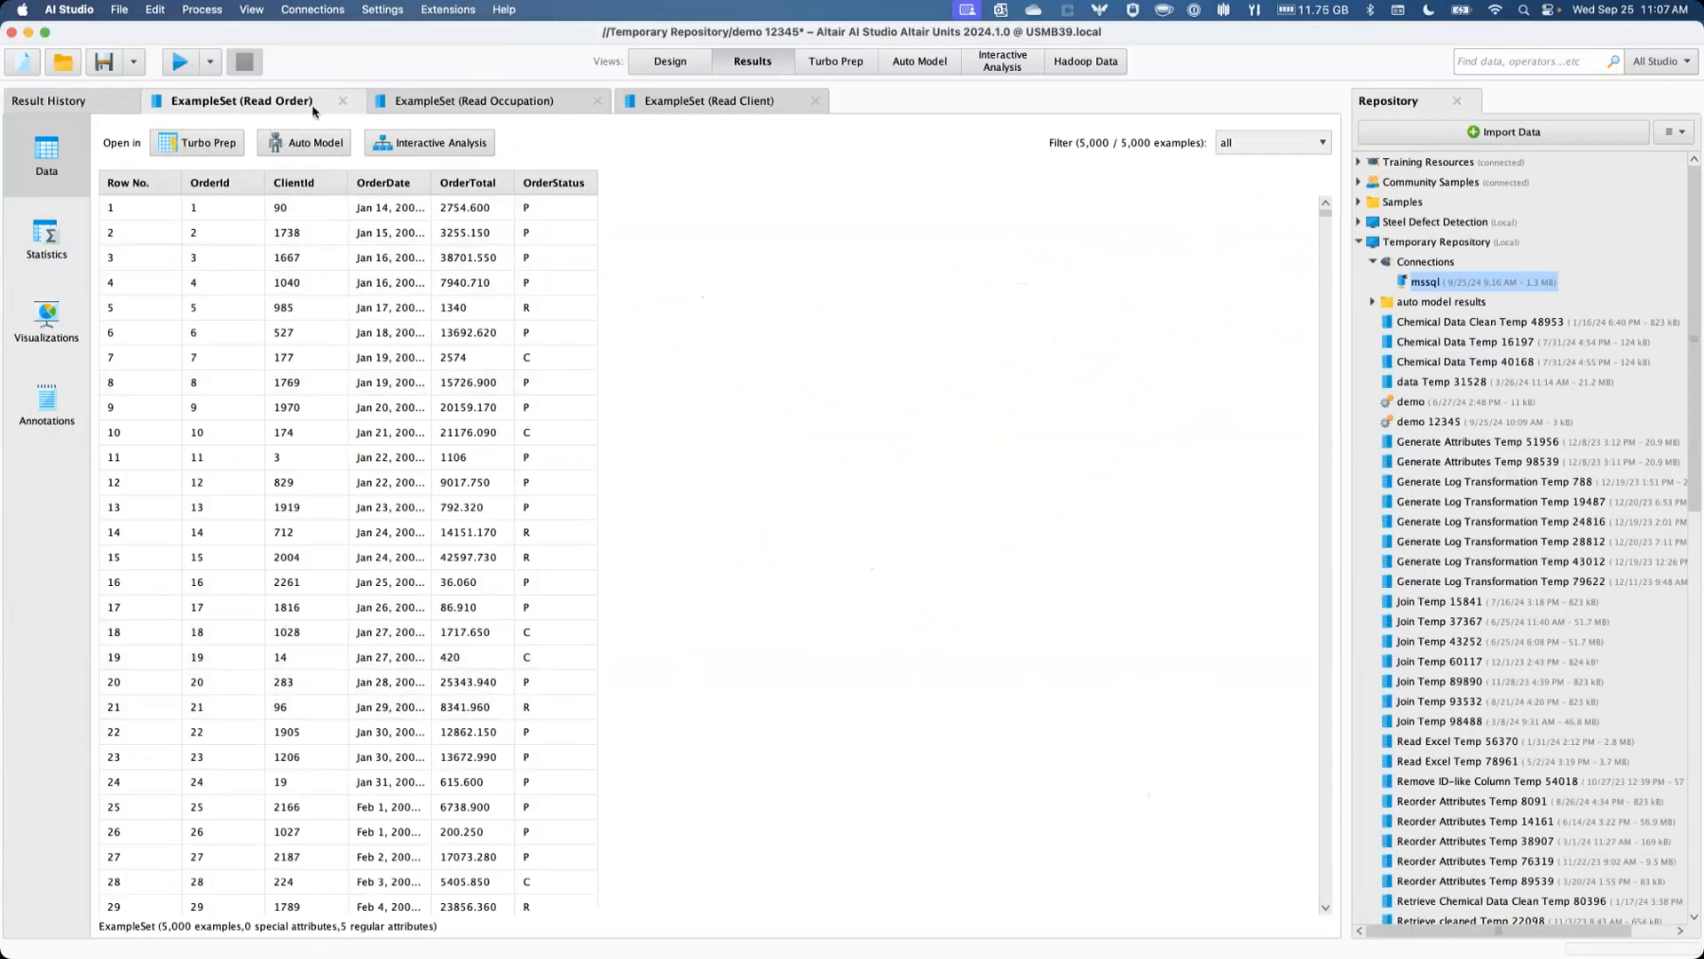
Step: Review the Occupation and Client result tables and examine the attribute statistics of the Client data, including missing values
{"action": "left_click", "coordinate": [507, 107]}
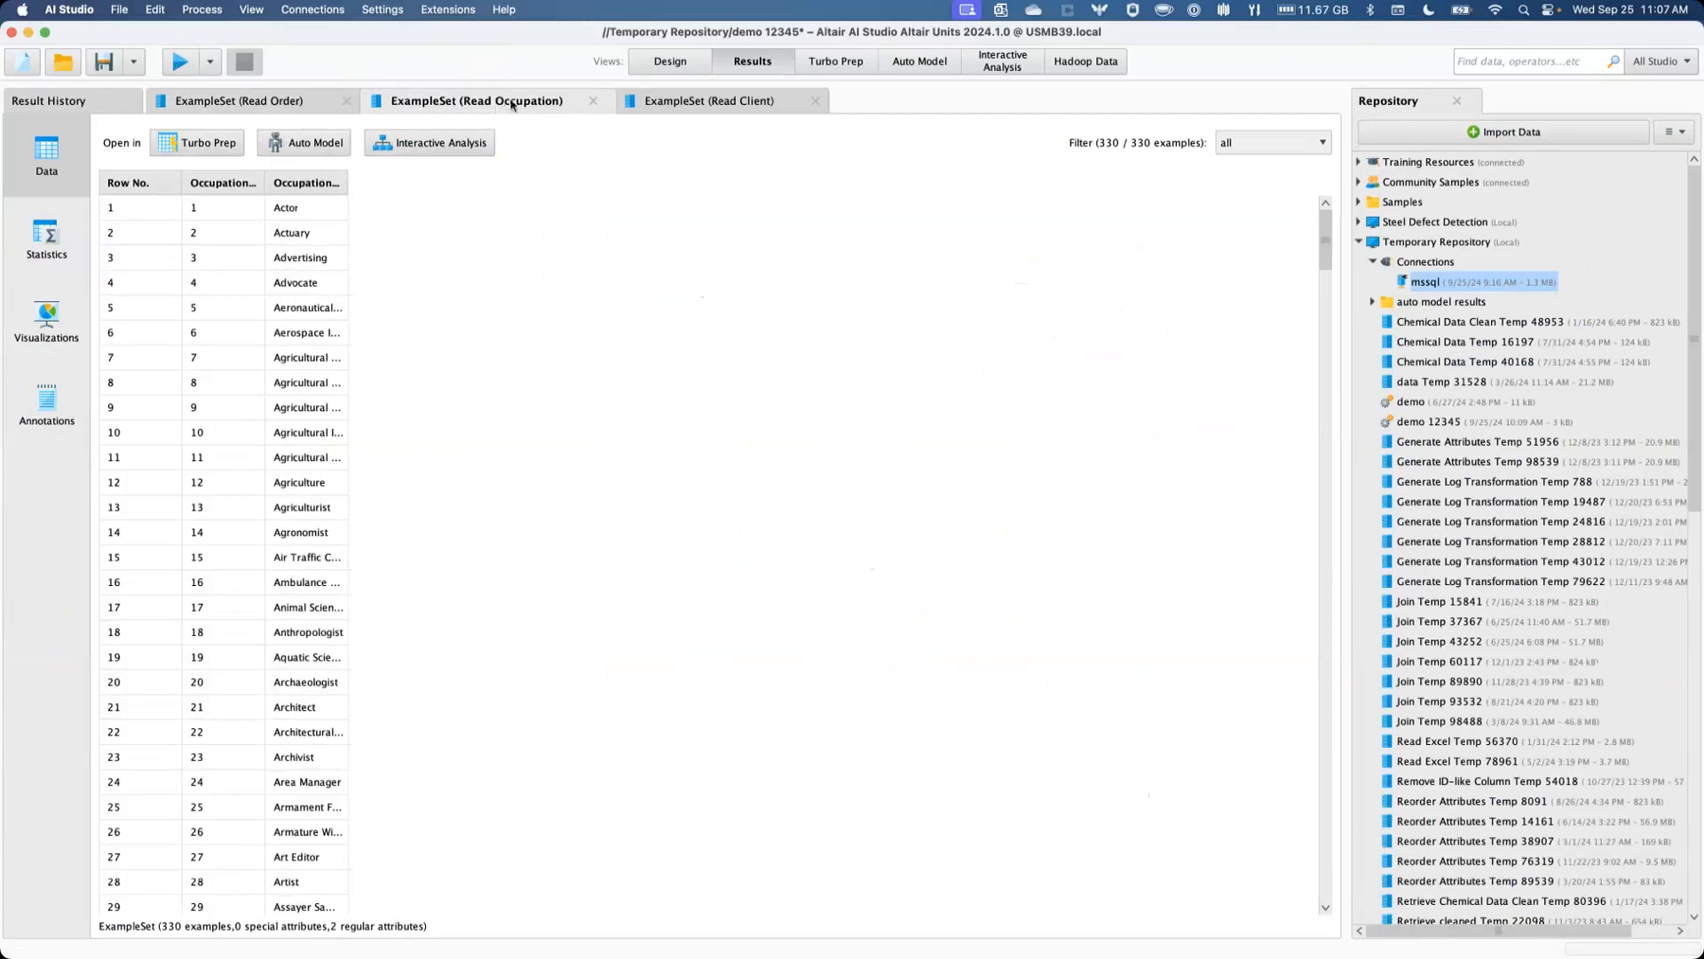
{"action": "left_click", "coordinate": [746, 103]}
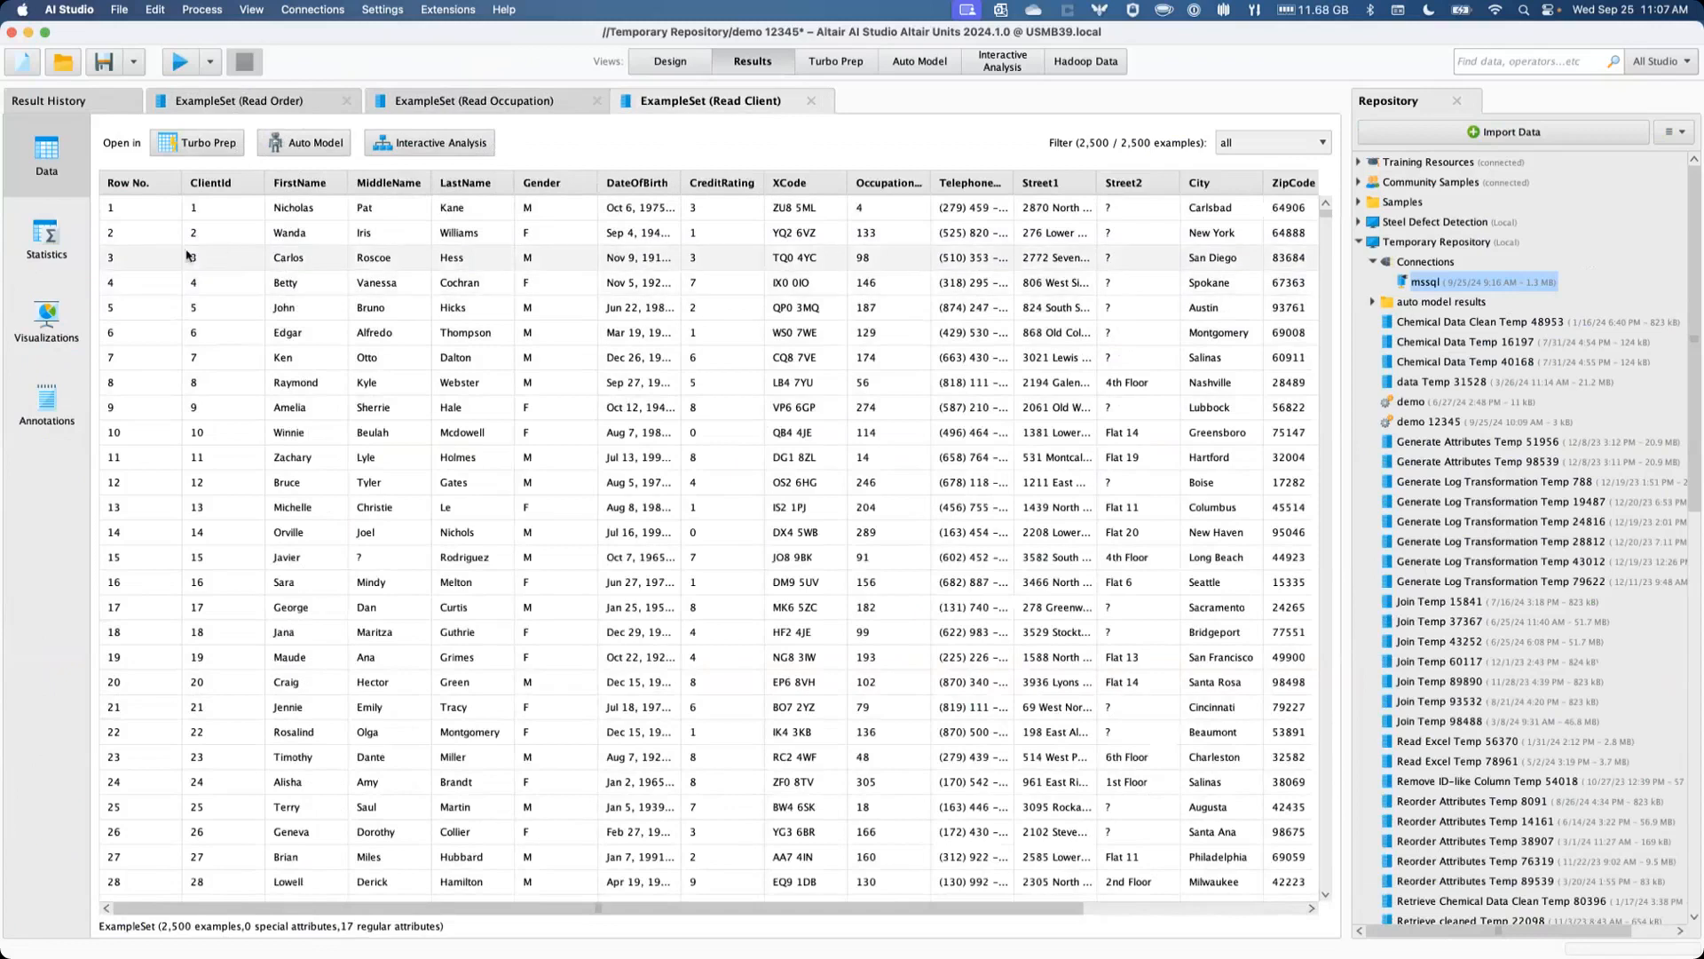
{"action": "left_click", "coordinate": [57, 235]}
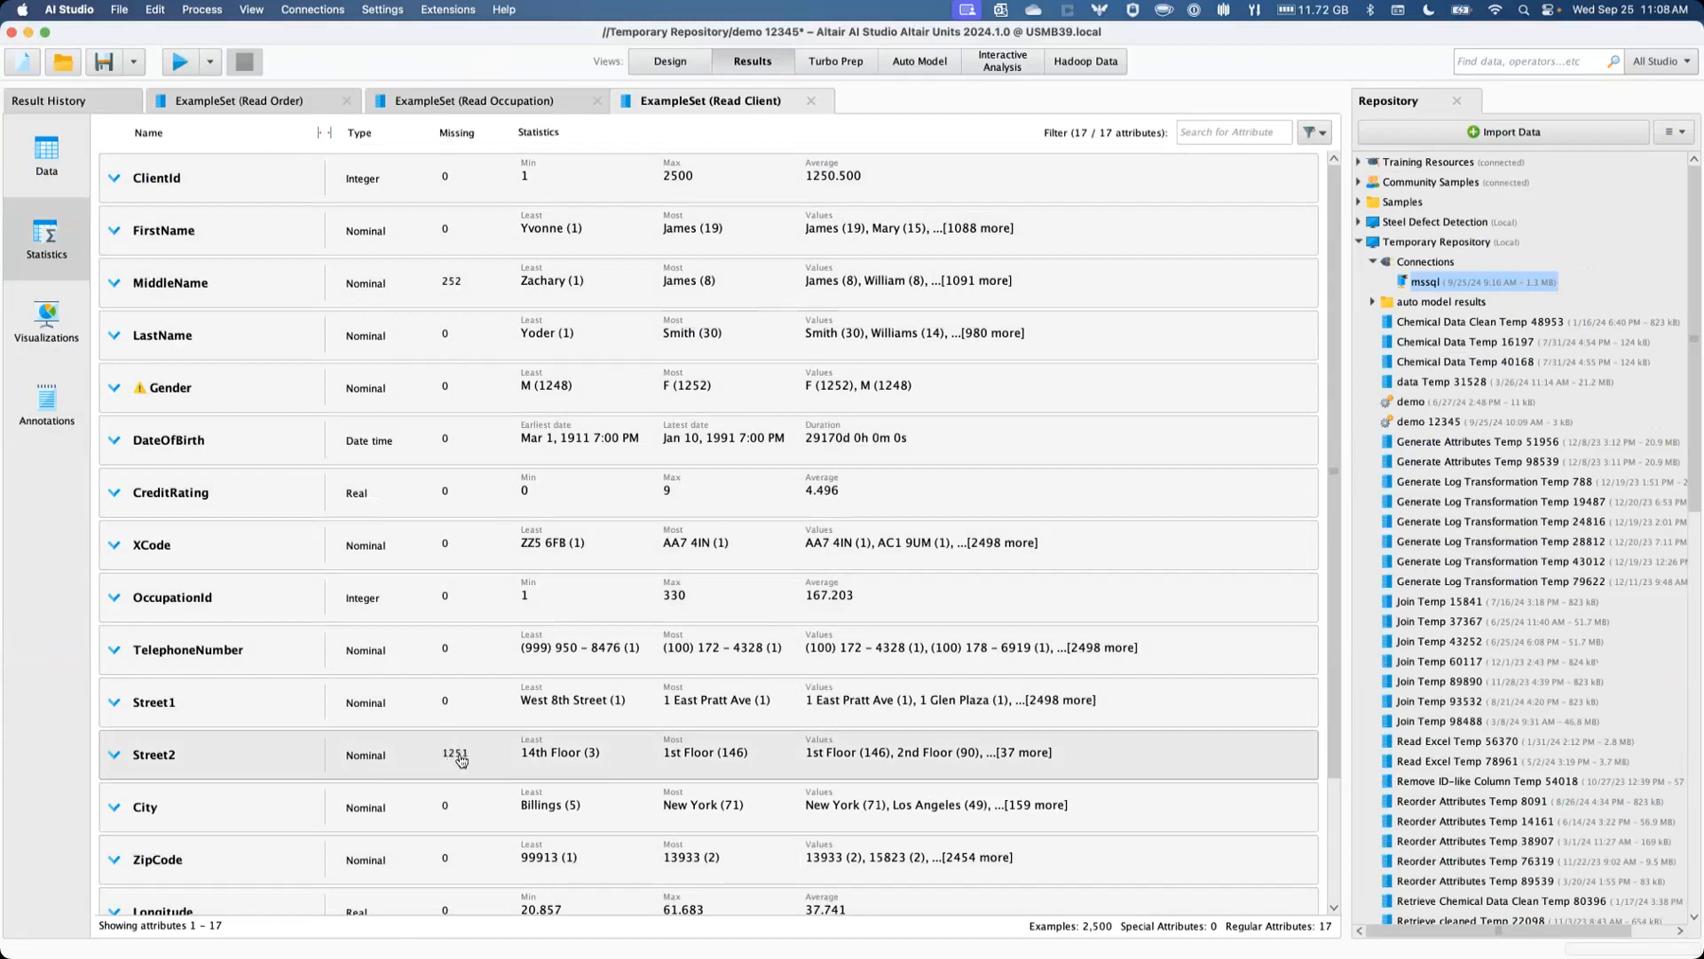
{"action": "scroll", "coordinate": [462, 826], "scroll_direction": "down", "scroll_amount": 3}
{"action": "scroll", "coordinate": [462, 826], "scroll_direction": "up", "scroll_amount": 3}
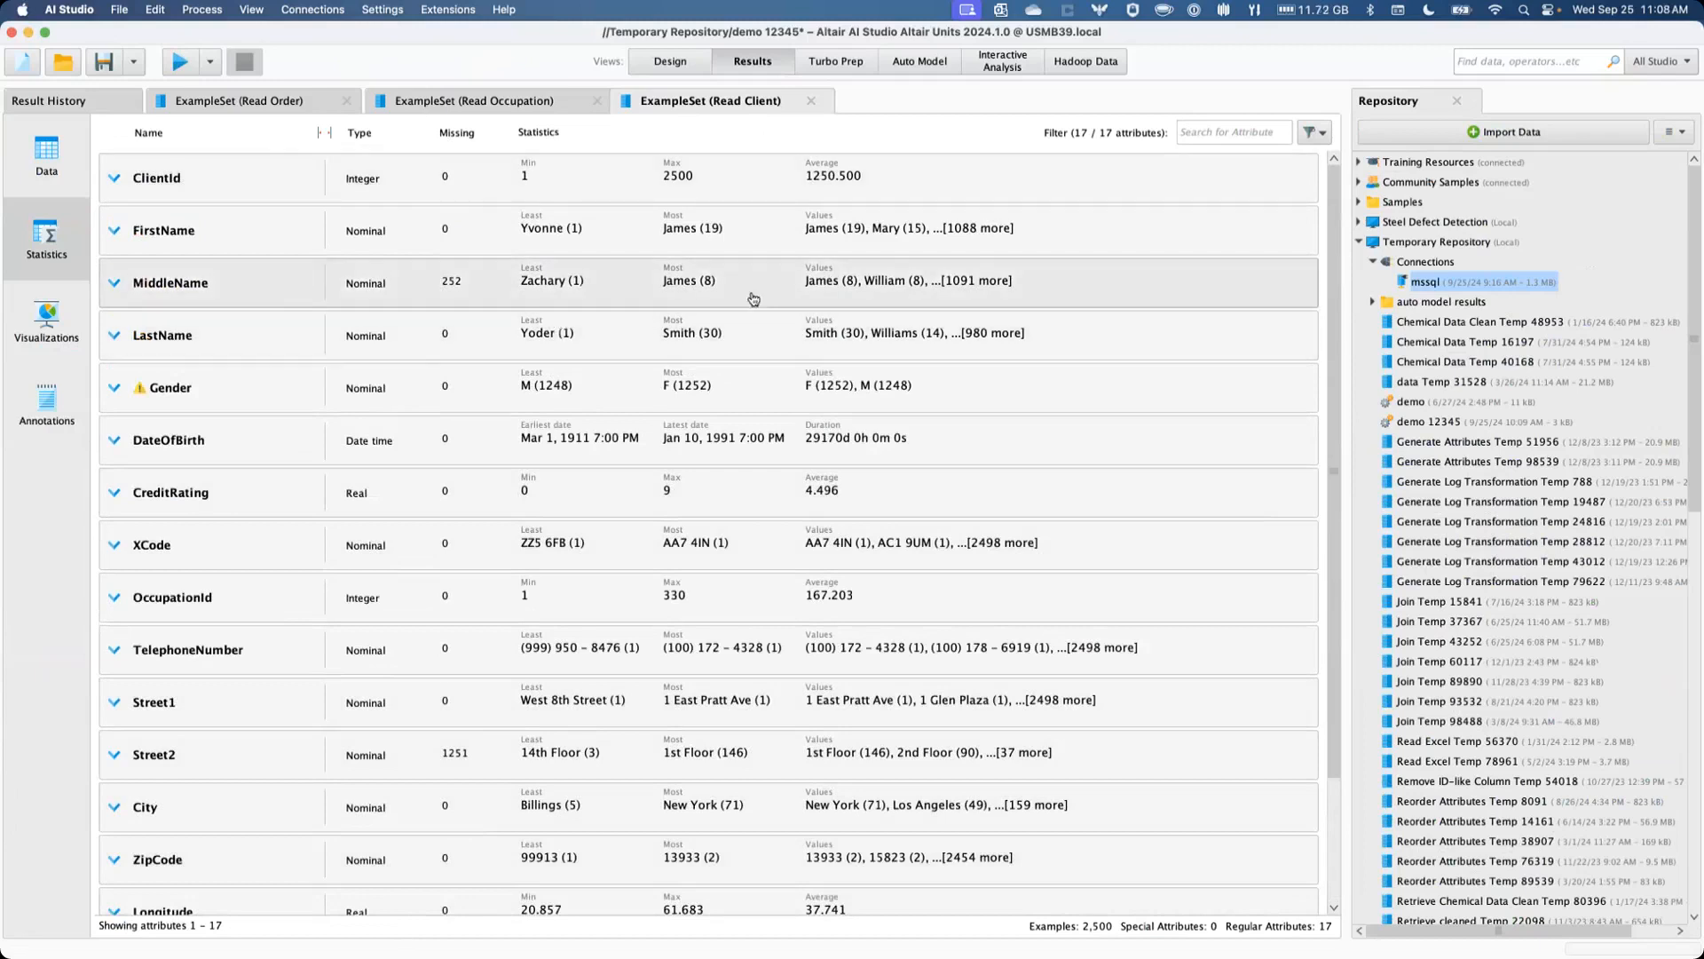
{"action": "scroll", "coordinate": [670, 521], "scroll_direction": "down", "scroll_amount": 3}
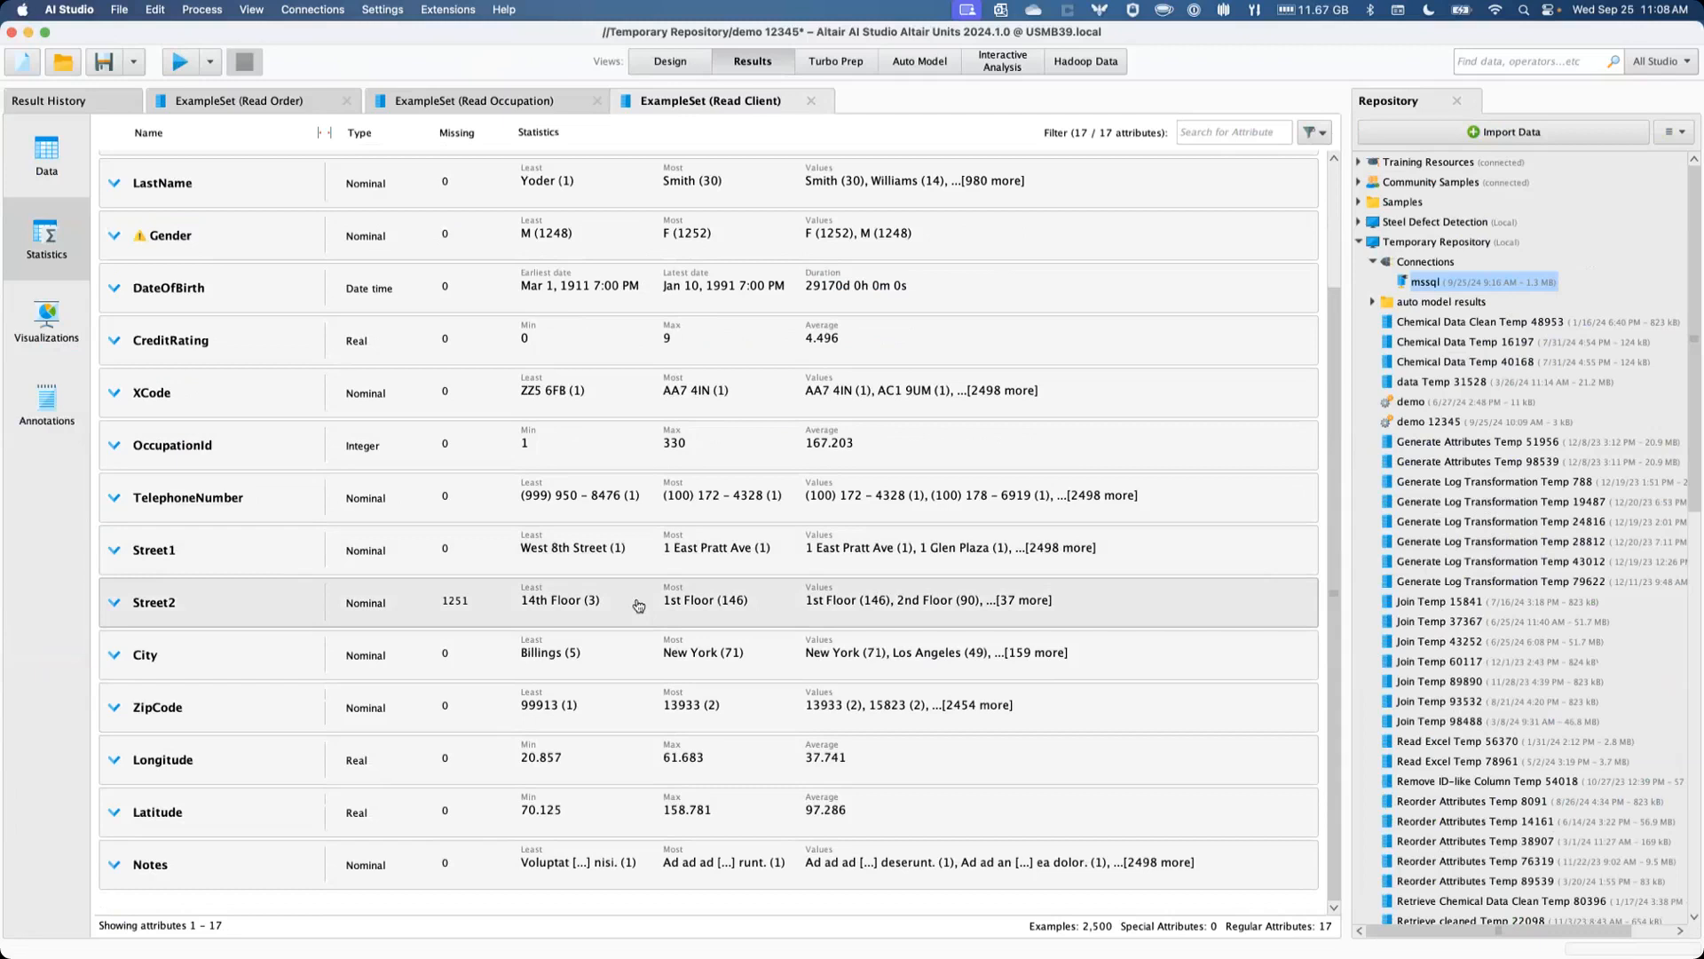
{"action": "scroll", "coordinate": [759, 443], "scroll_direction": "up", "scroll_amount": 3}
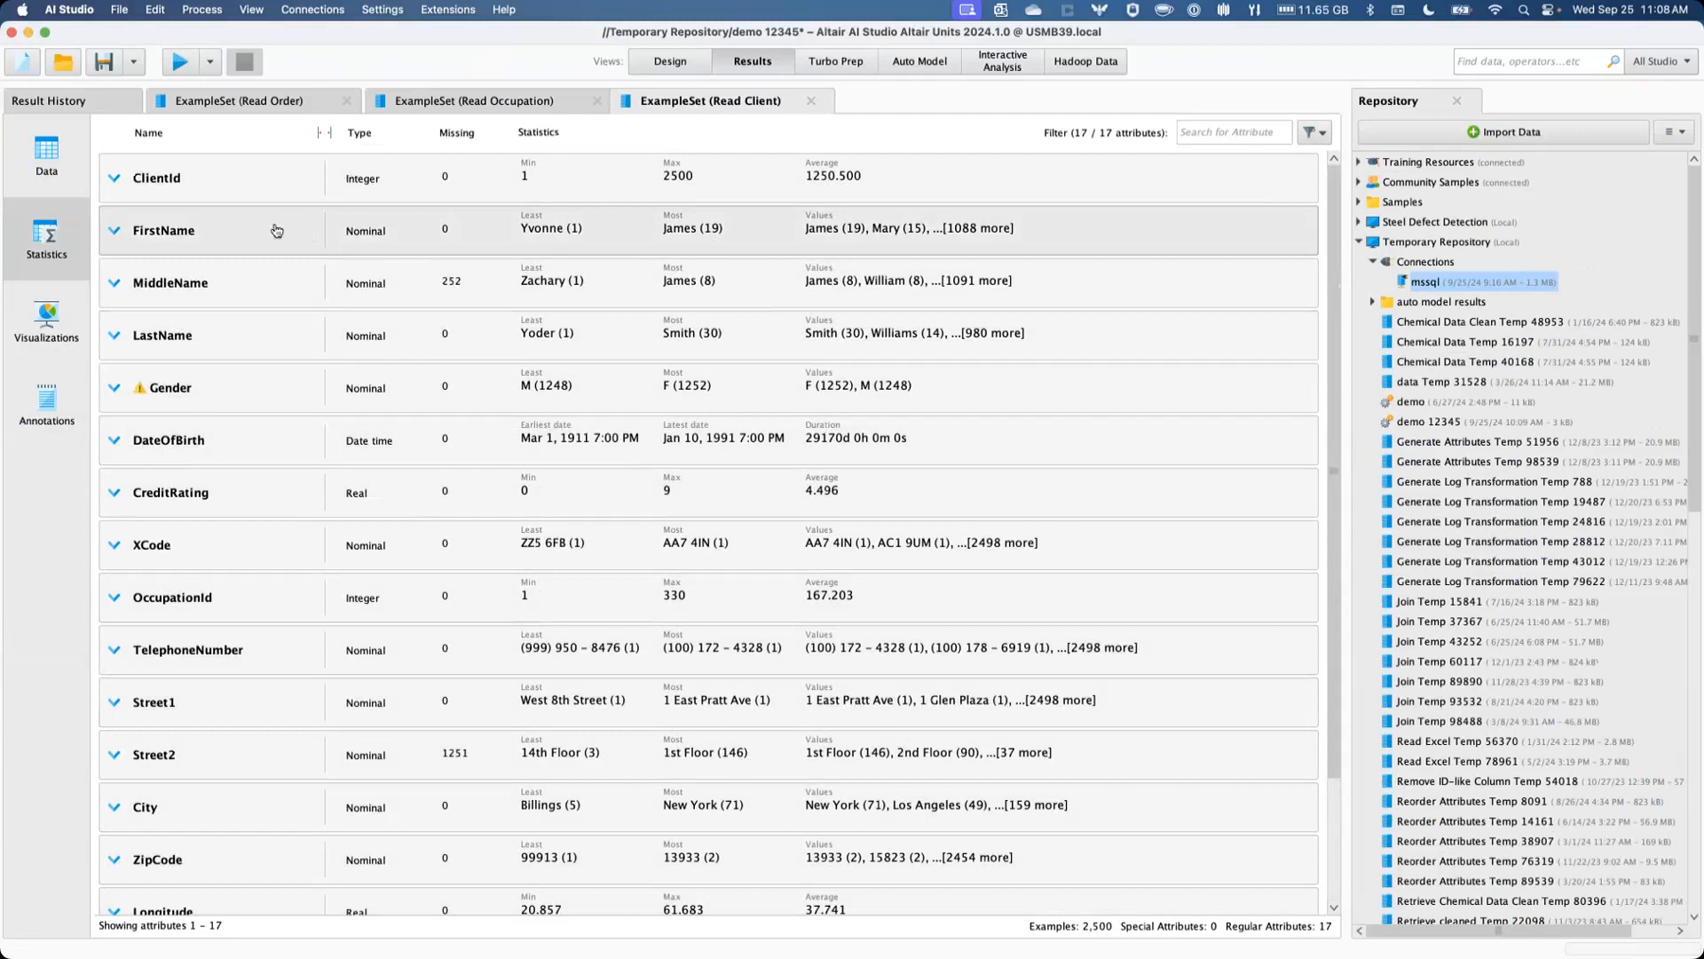
Step: Examine the shared key columns across the results: OccupationId in Client and Occupation, and ClientId in Order
{"action": "left_click", "coordinate": [46, 153]}
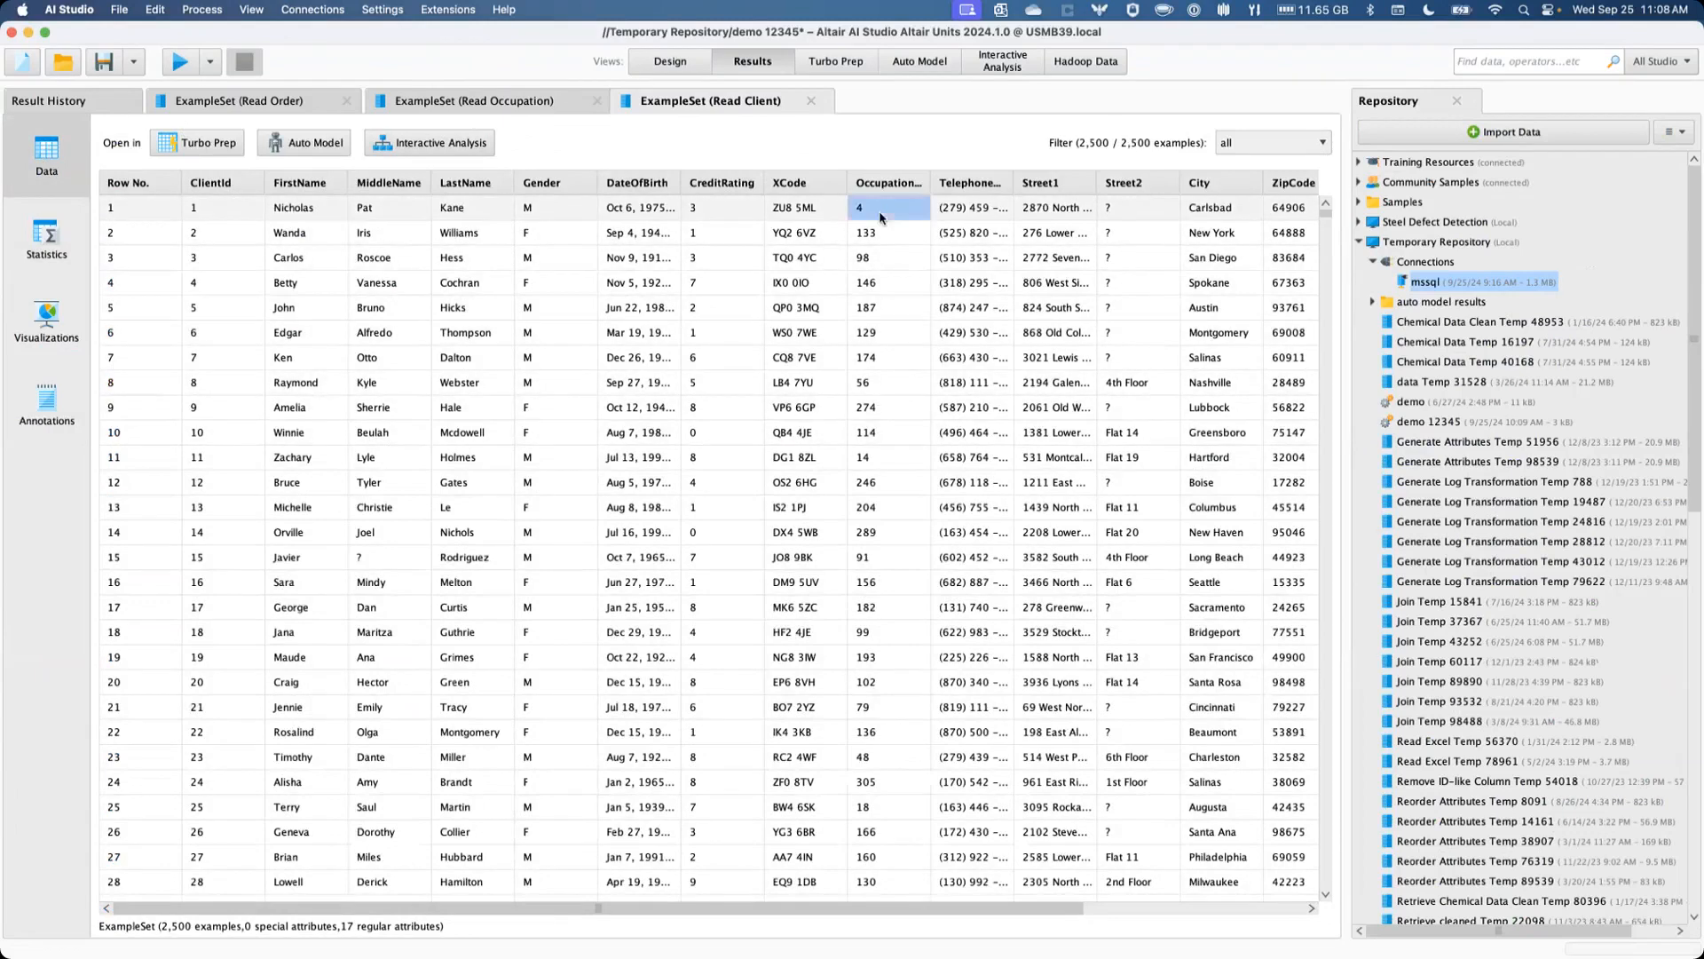
{"action": "left_click", "coordinate": [527, 107]}
{"action": "left_click_drag", "start_coordinate": [208, 207], "coordinate": [218, 510]}
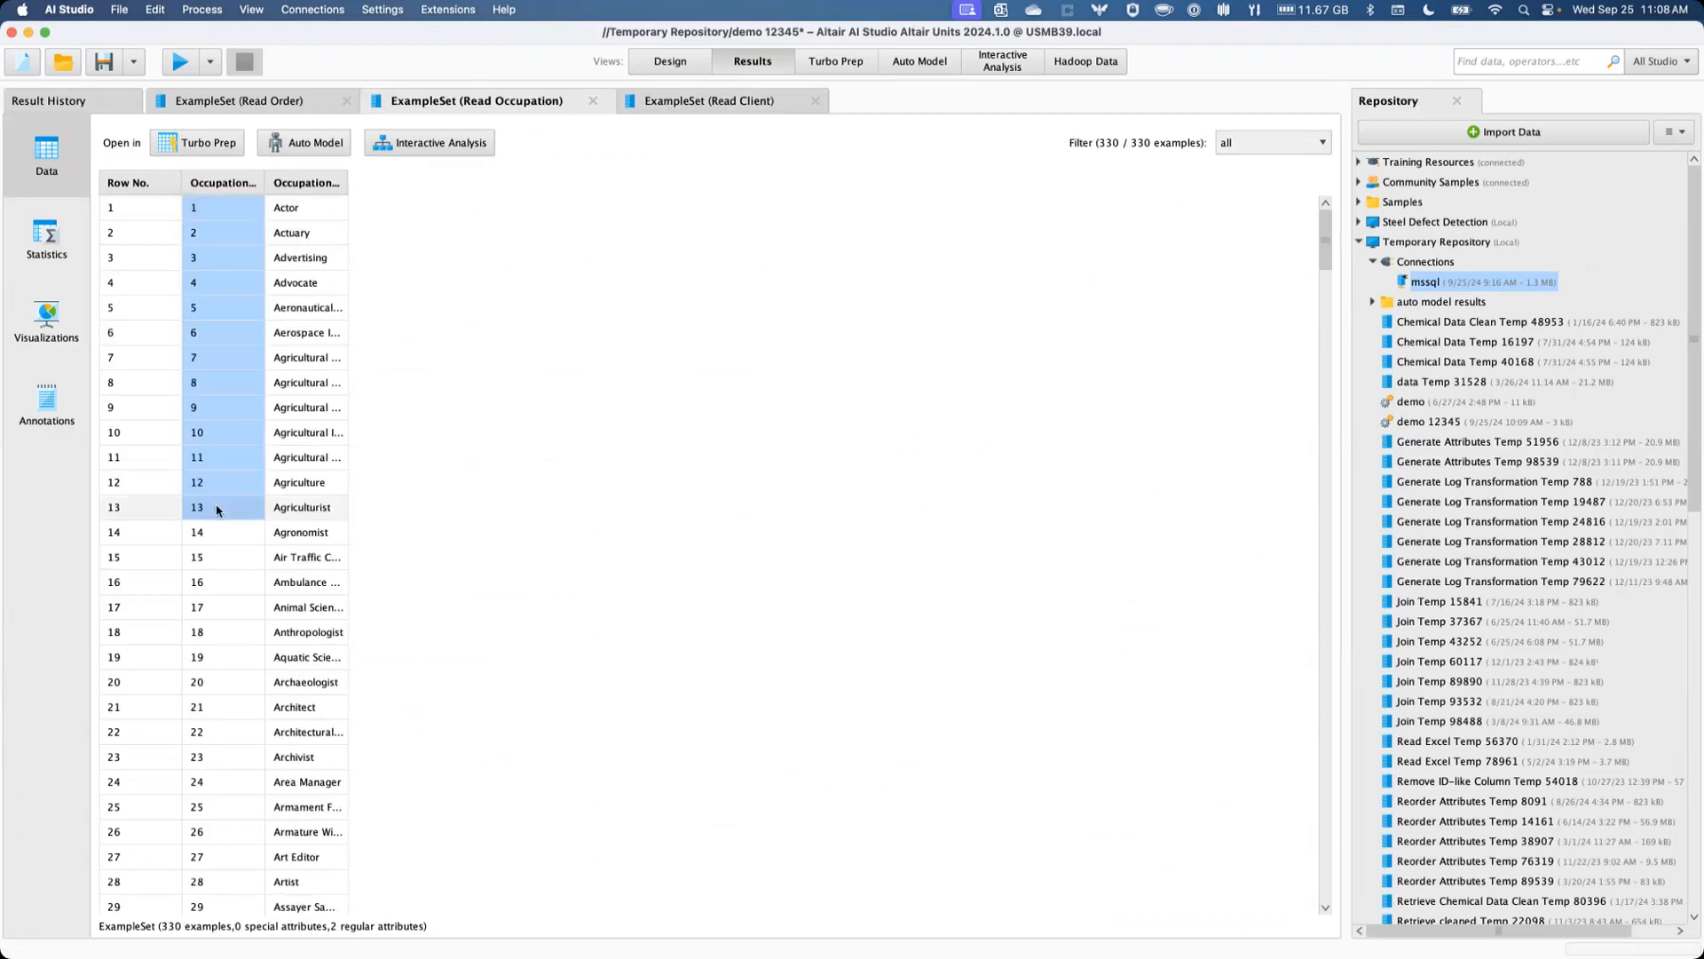
{"action": "left_click", "coordinate": [331, 228]}
{"action": "left_click_drag", "start_coordinate": [329, 209], "coordinate": [297, 782]}
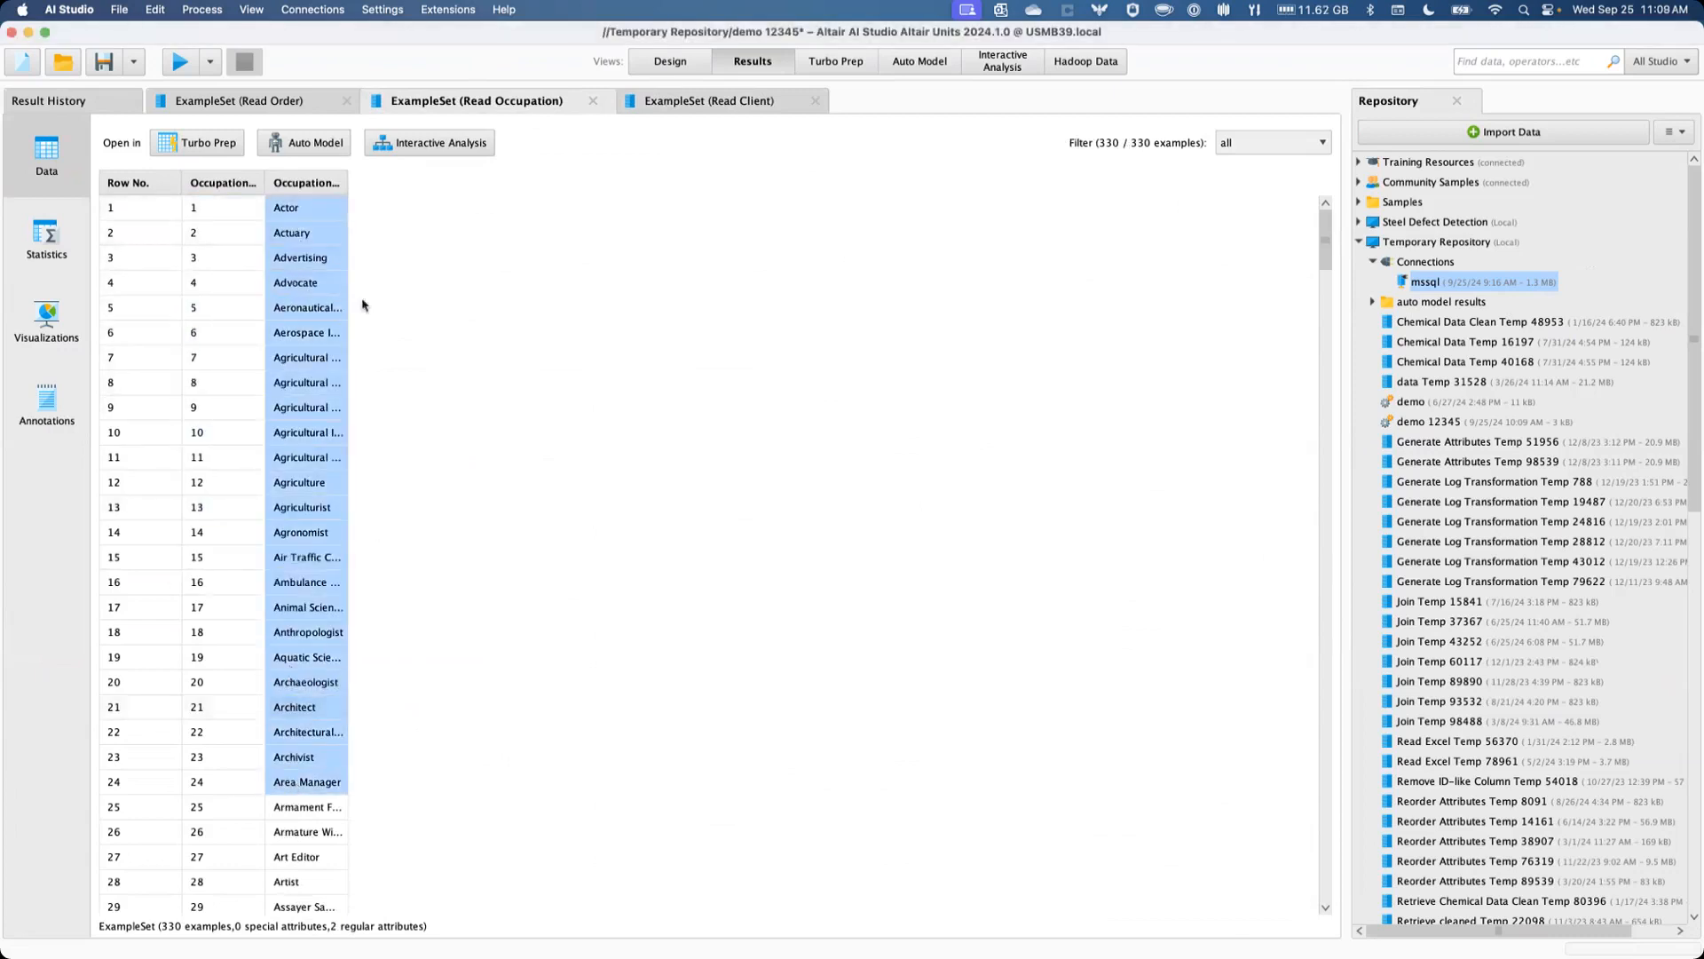
{"action": "left_click", "coordinate": [254, 100]}
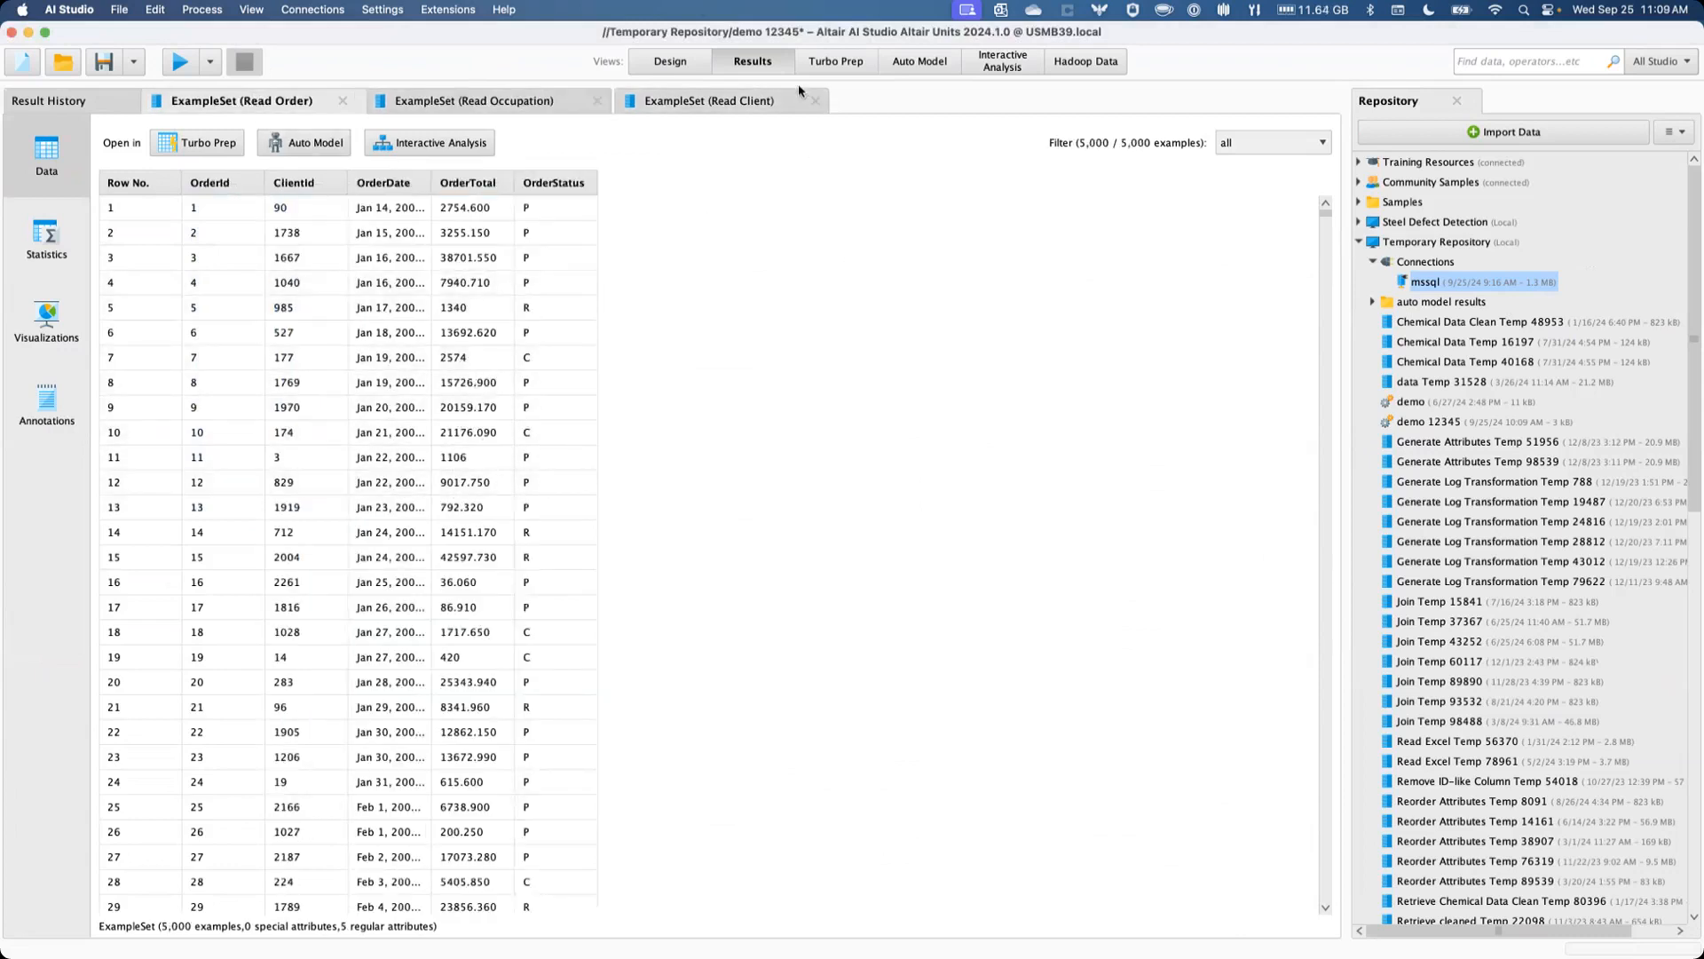
{"action": "left_click_drag", "start_coordinate": [283, 210], "coordinate": [295, 561]}
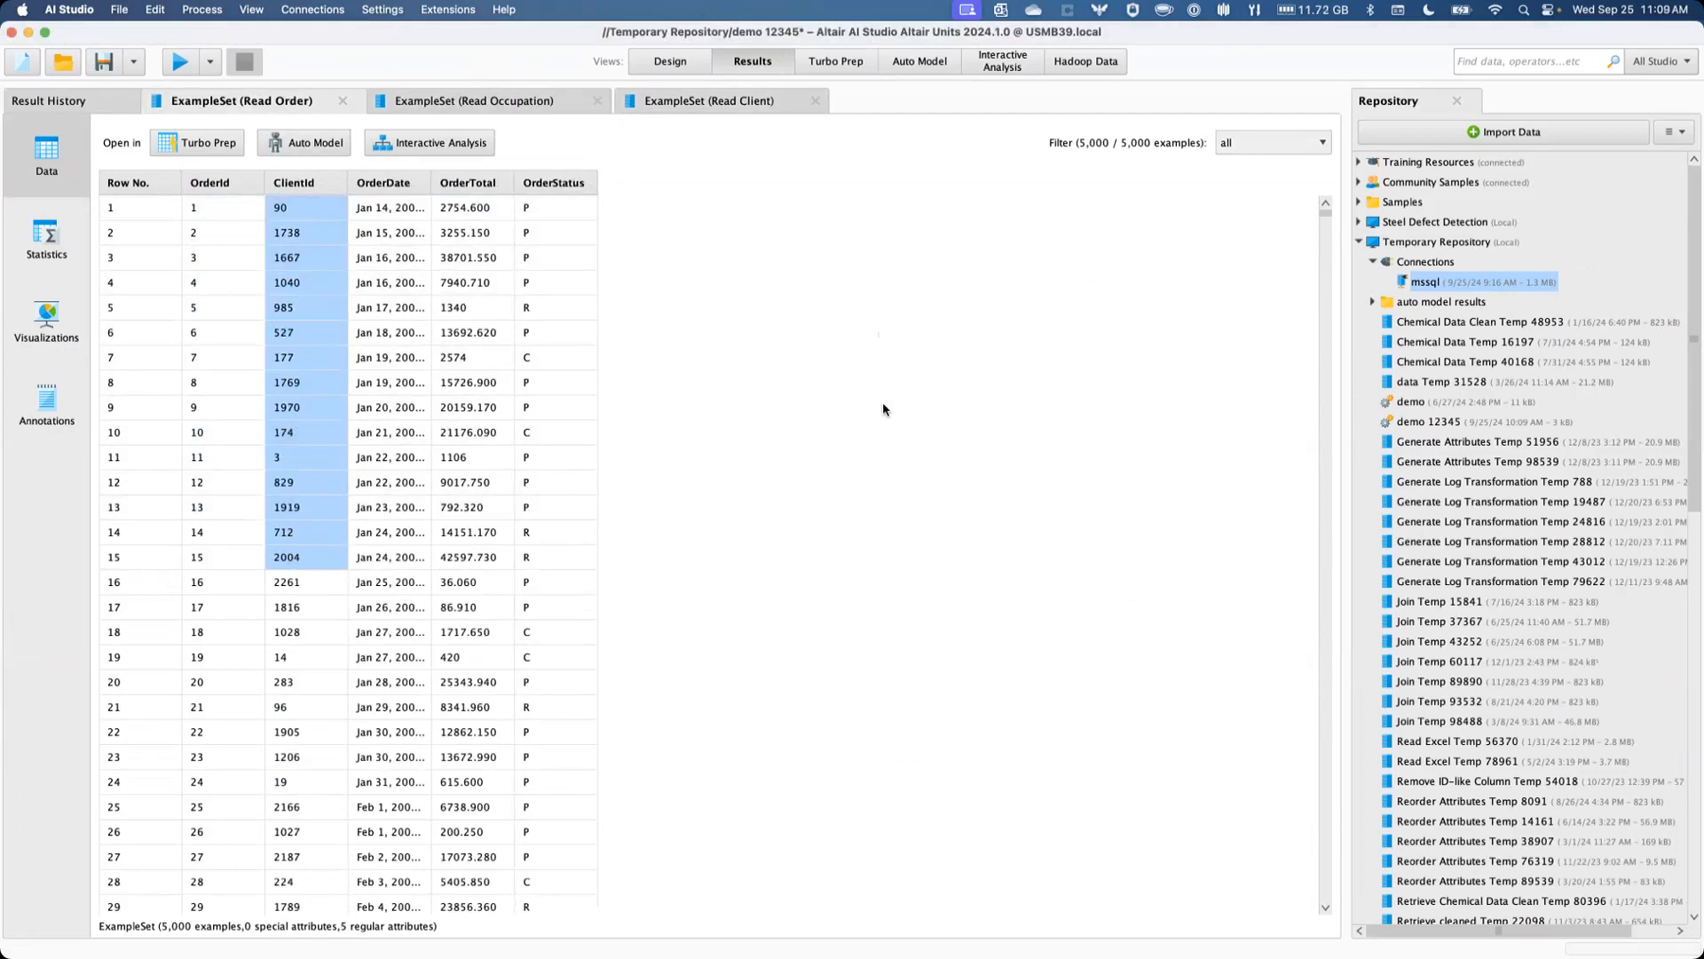
Step: Return to the process design and search the operators for Join
{"action": "left_click", "coordinate": [683, 62]}
{"action": "double_click", "coordinate": [65, 564]}
{"action": "type", "text": "joi"}
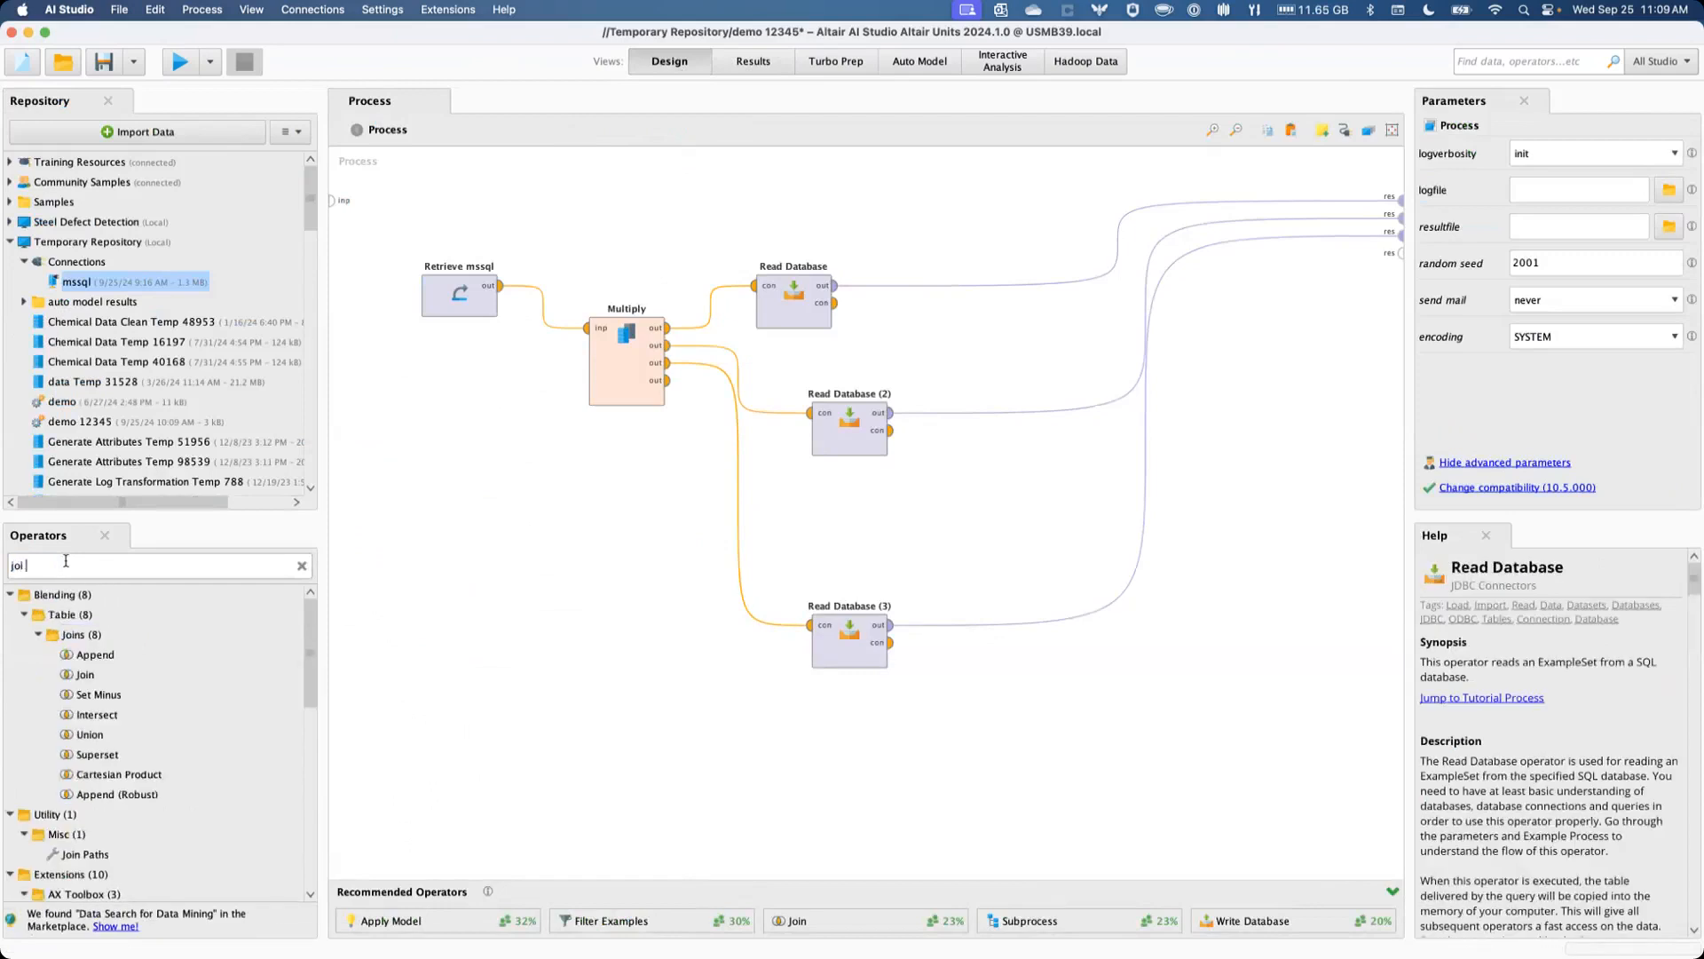
{"action": "left_click_drag", "start_coordinate": [85, 673], "coordinate": [127, 719]}
Step: In Turbo Prep, start a merge of the dbo.Client data set with the dbo.Occupation data set
{"action": "left_click", "coordinate": [843, 61]}
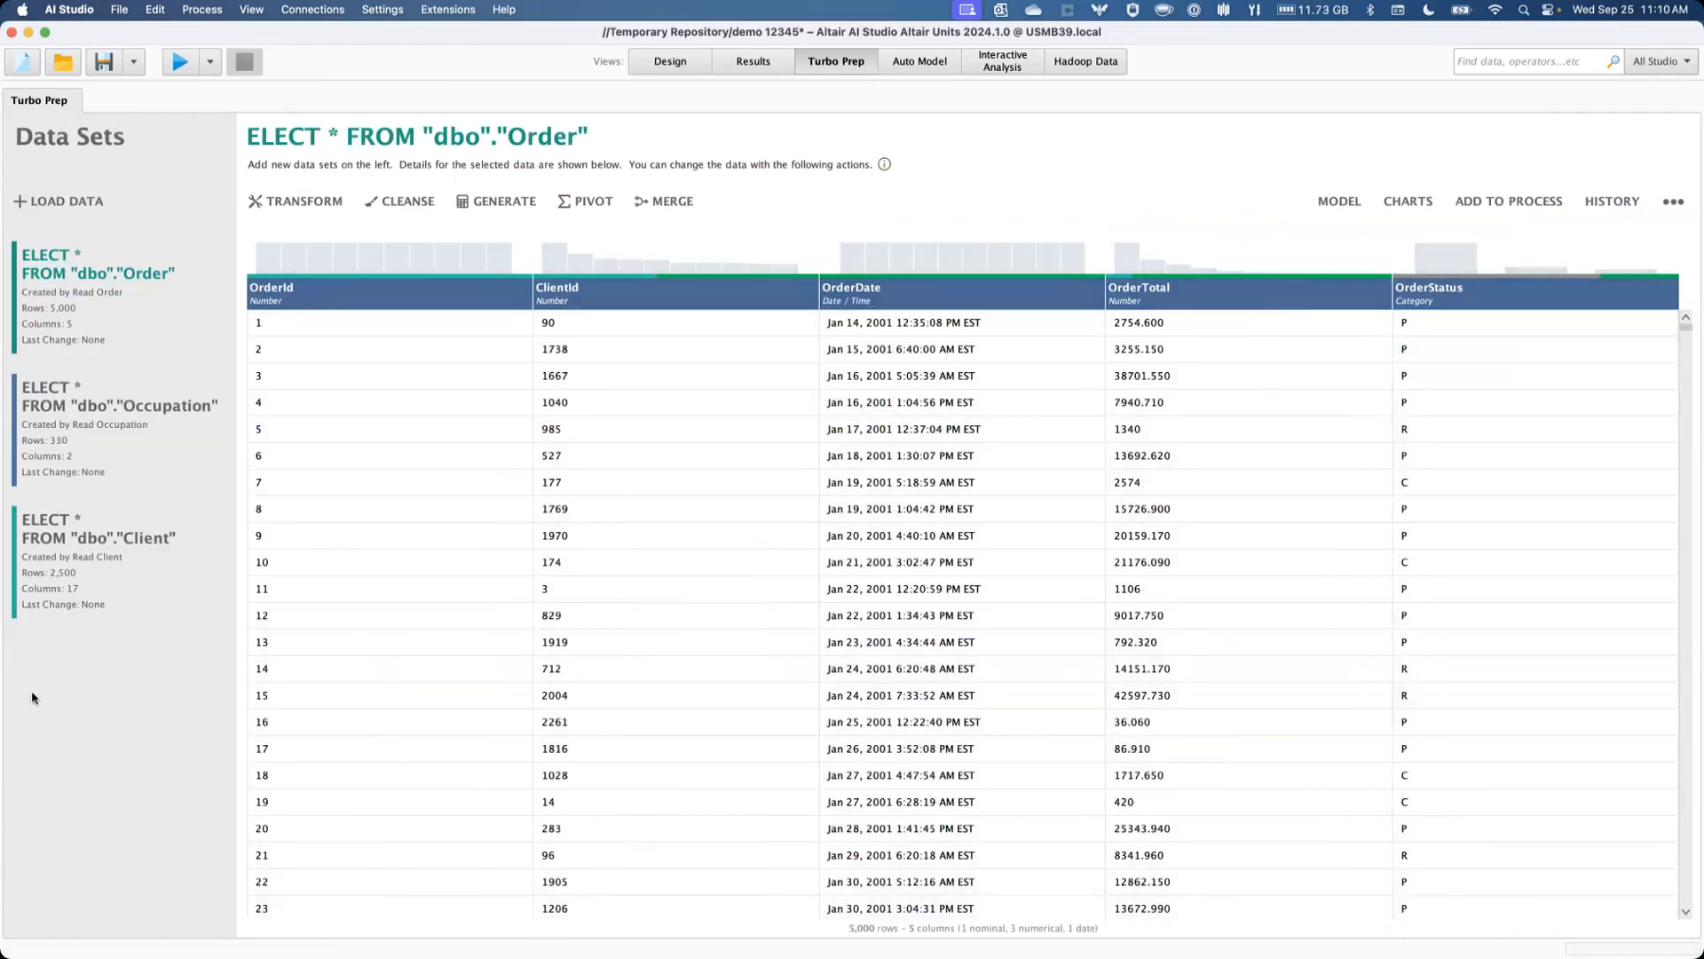
{"action": "left_click", "coordinate": [89, 590]}
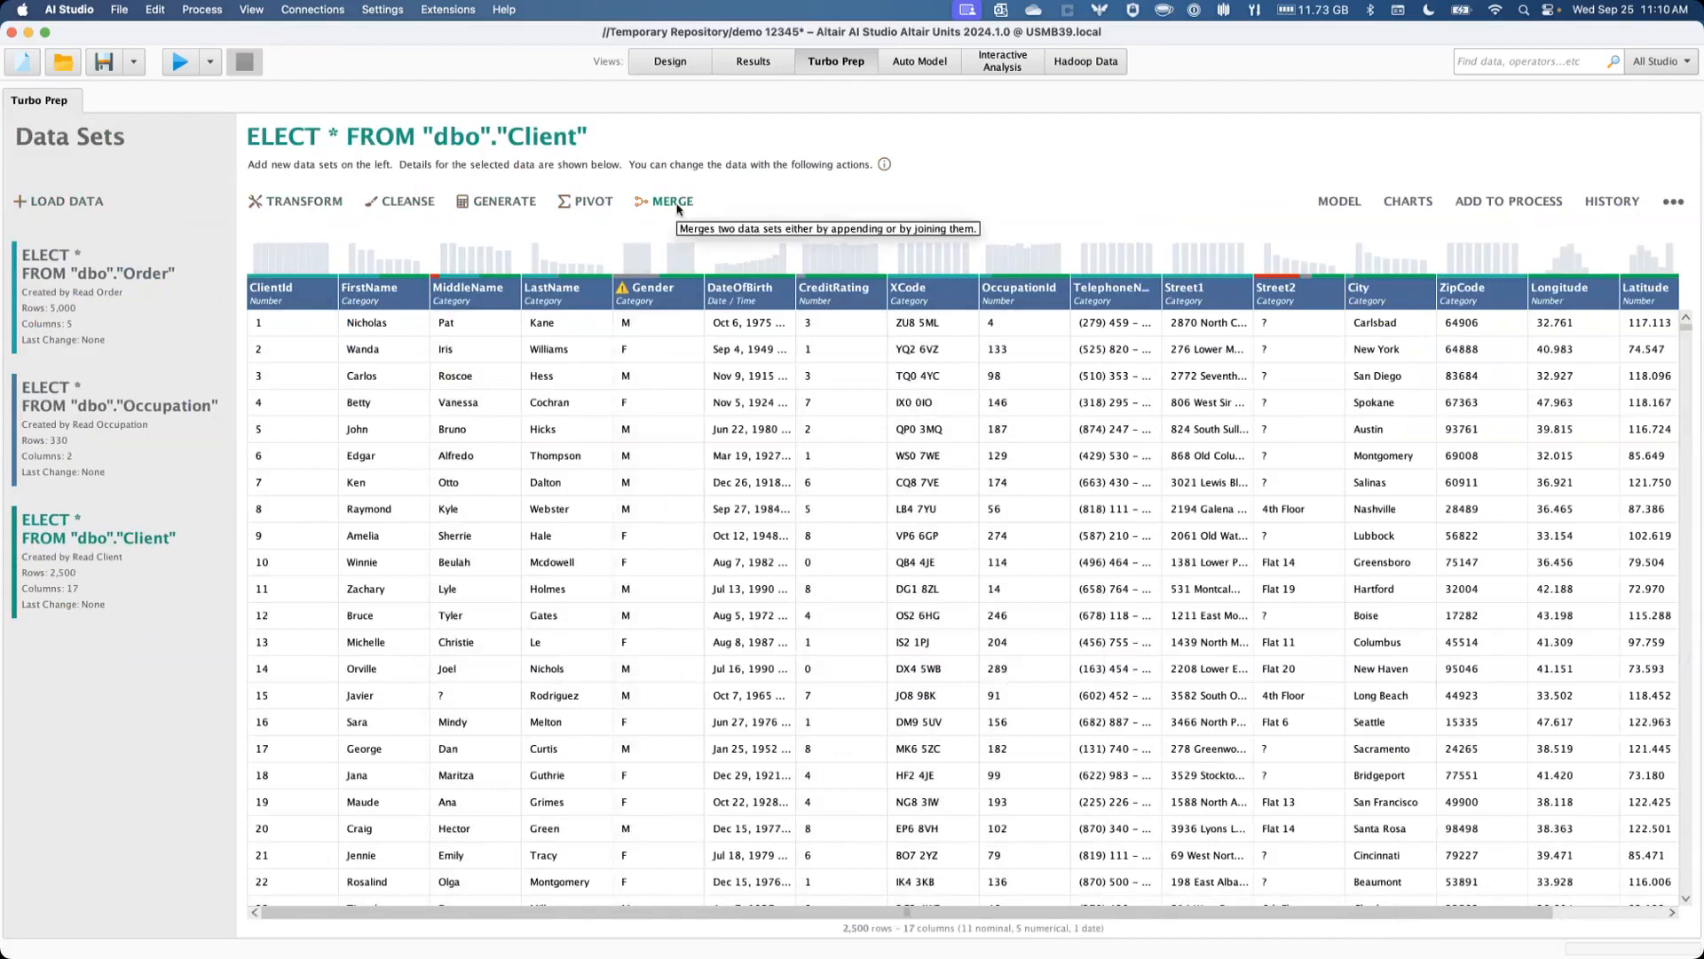
{"action": "left_click", "coordinate": [677, 204]}
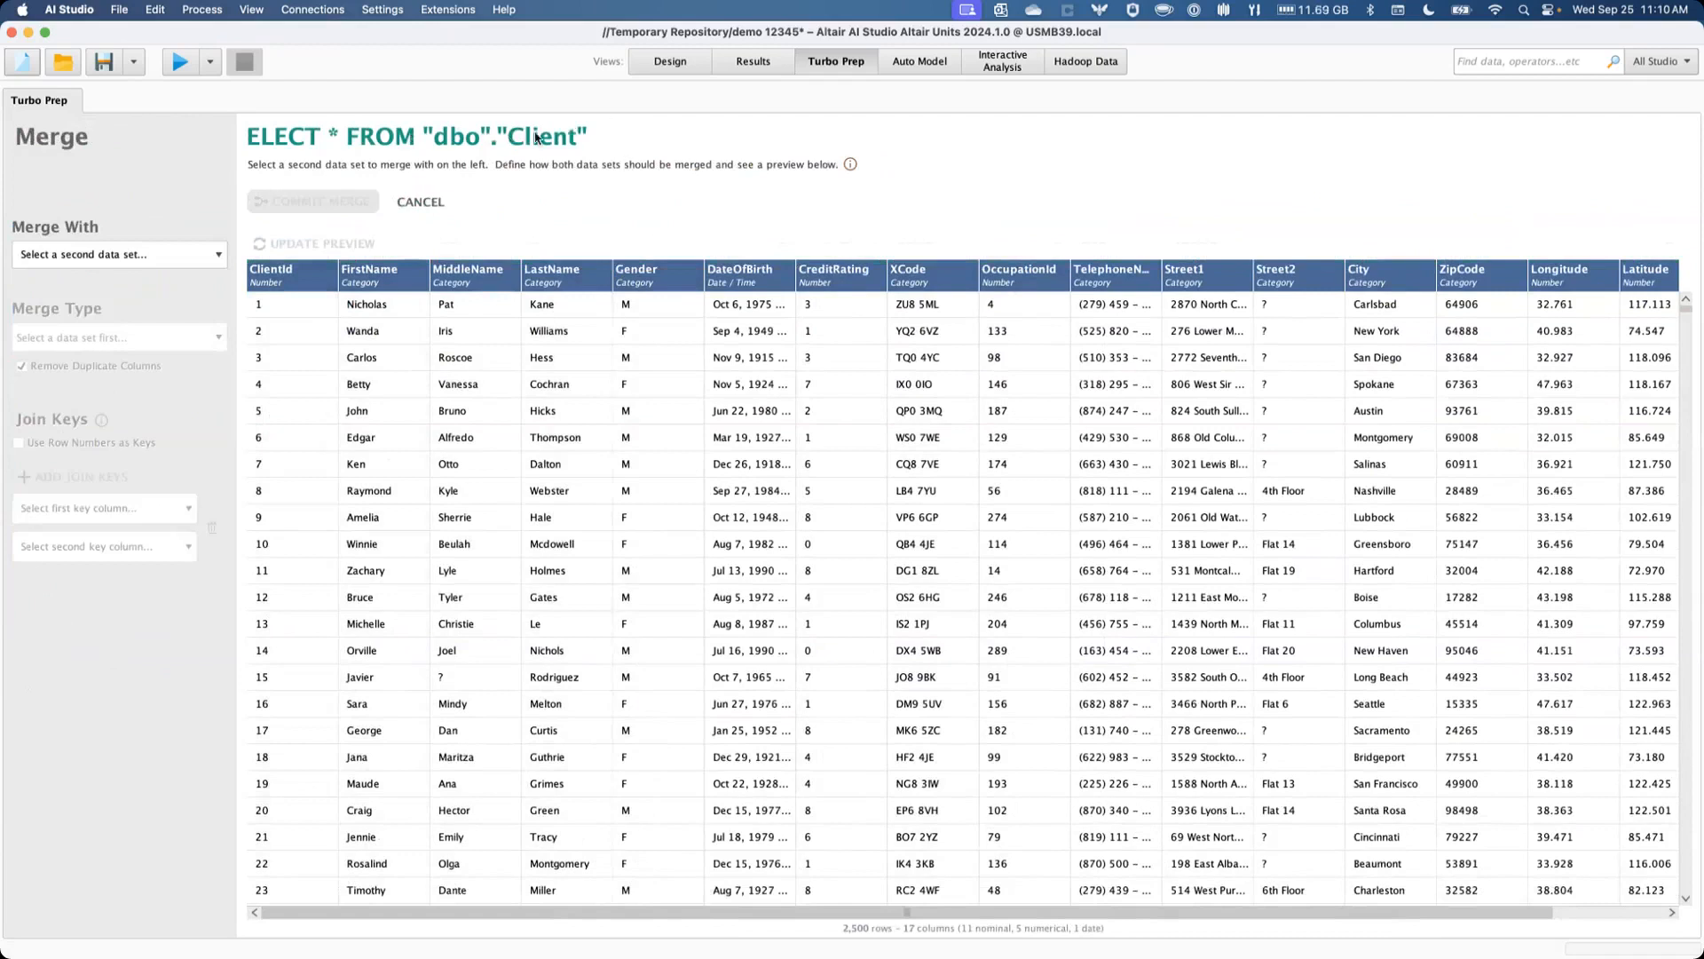
{"action": "left_click", "coordinate": [221, 256]}
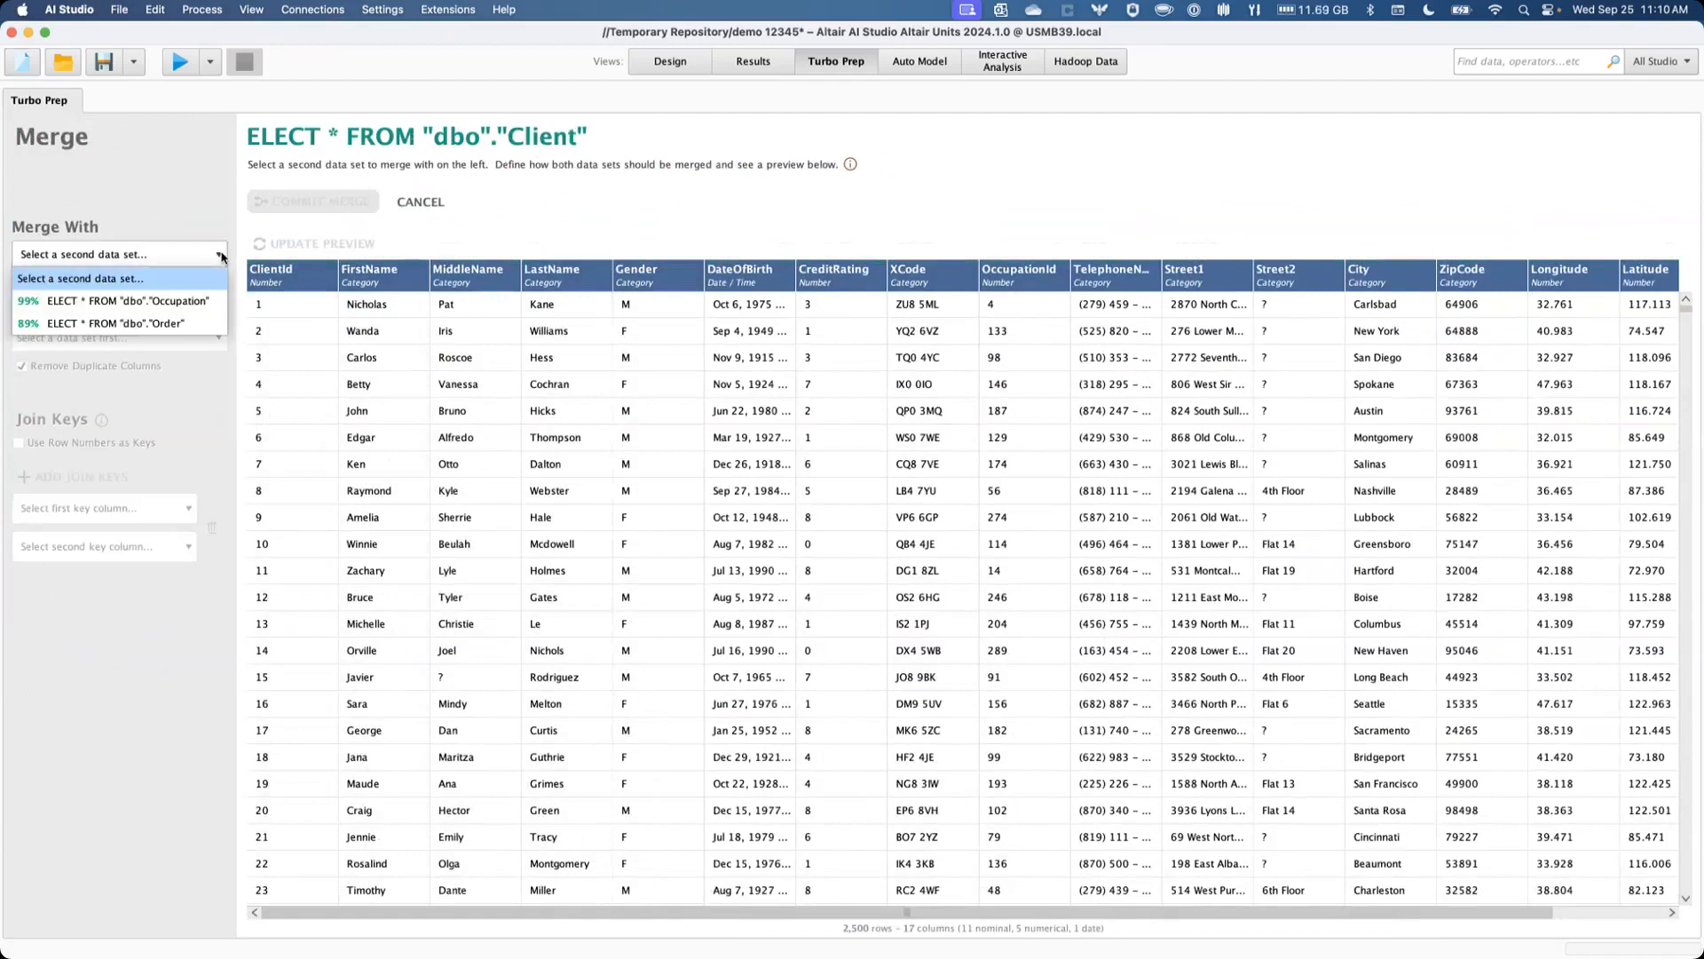
{"action": "left_click", "coordinate": [166, 302]}
Step: Configure the merge as an inner join with OccupationId as the key of both data sets and update the preview
{"action": "left_click", "coordinate": [146, 344]}
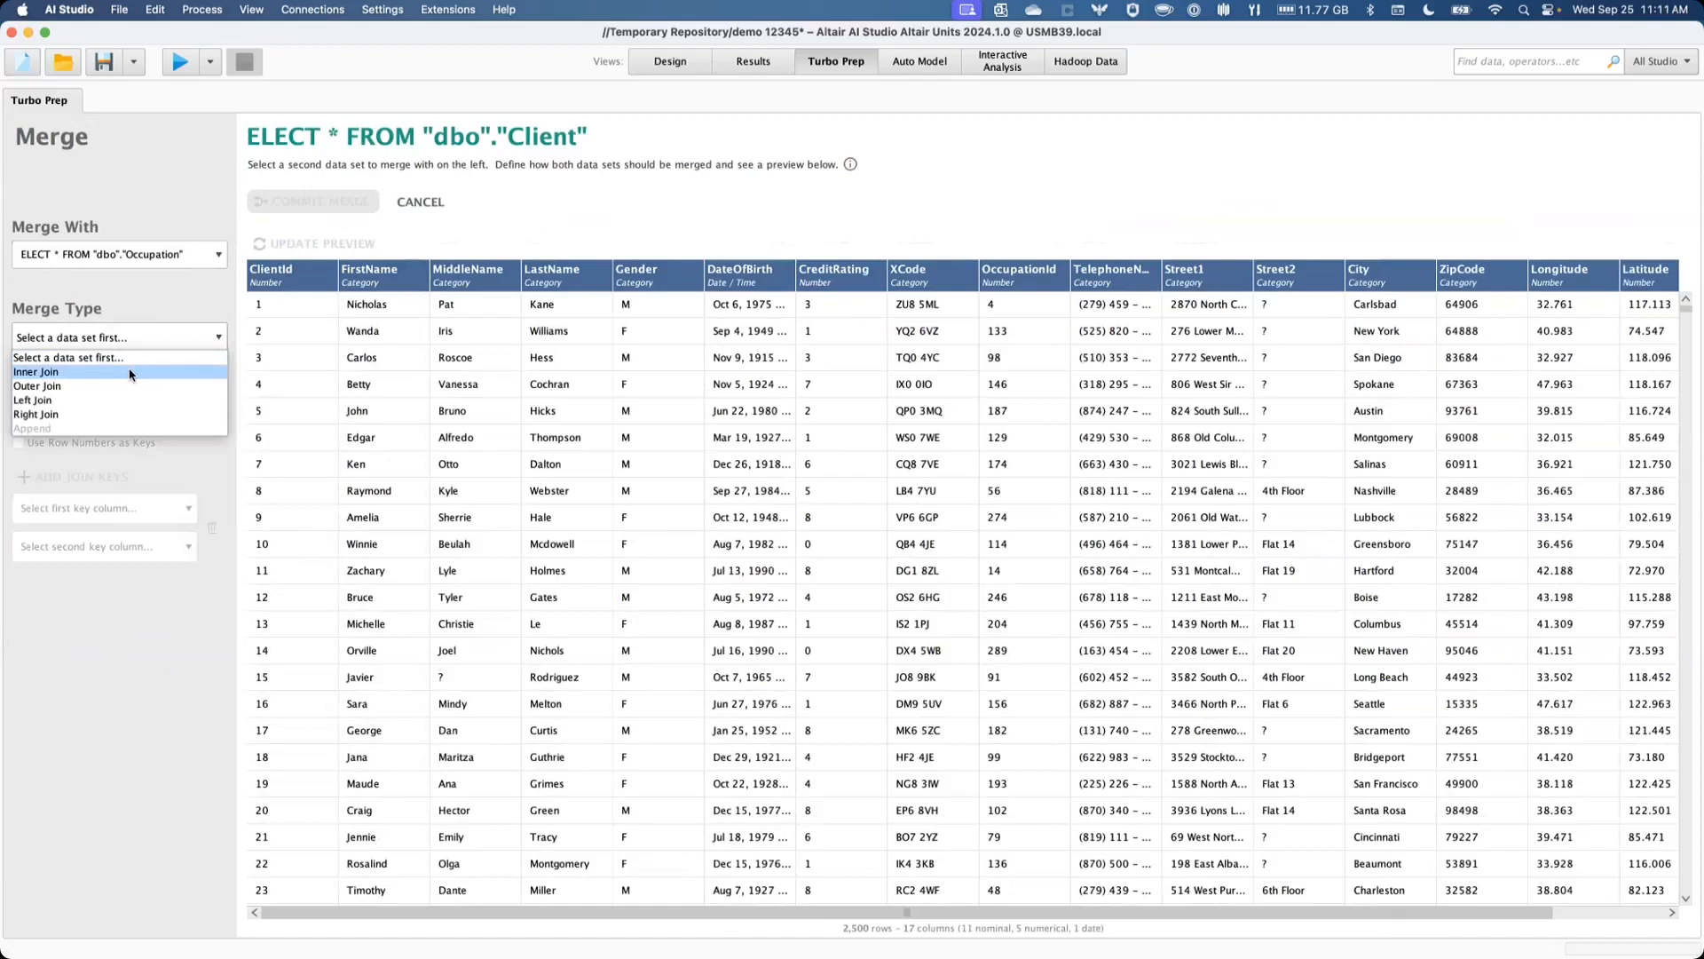
{"action": "left_click", "coordinate": [130, 372]}
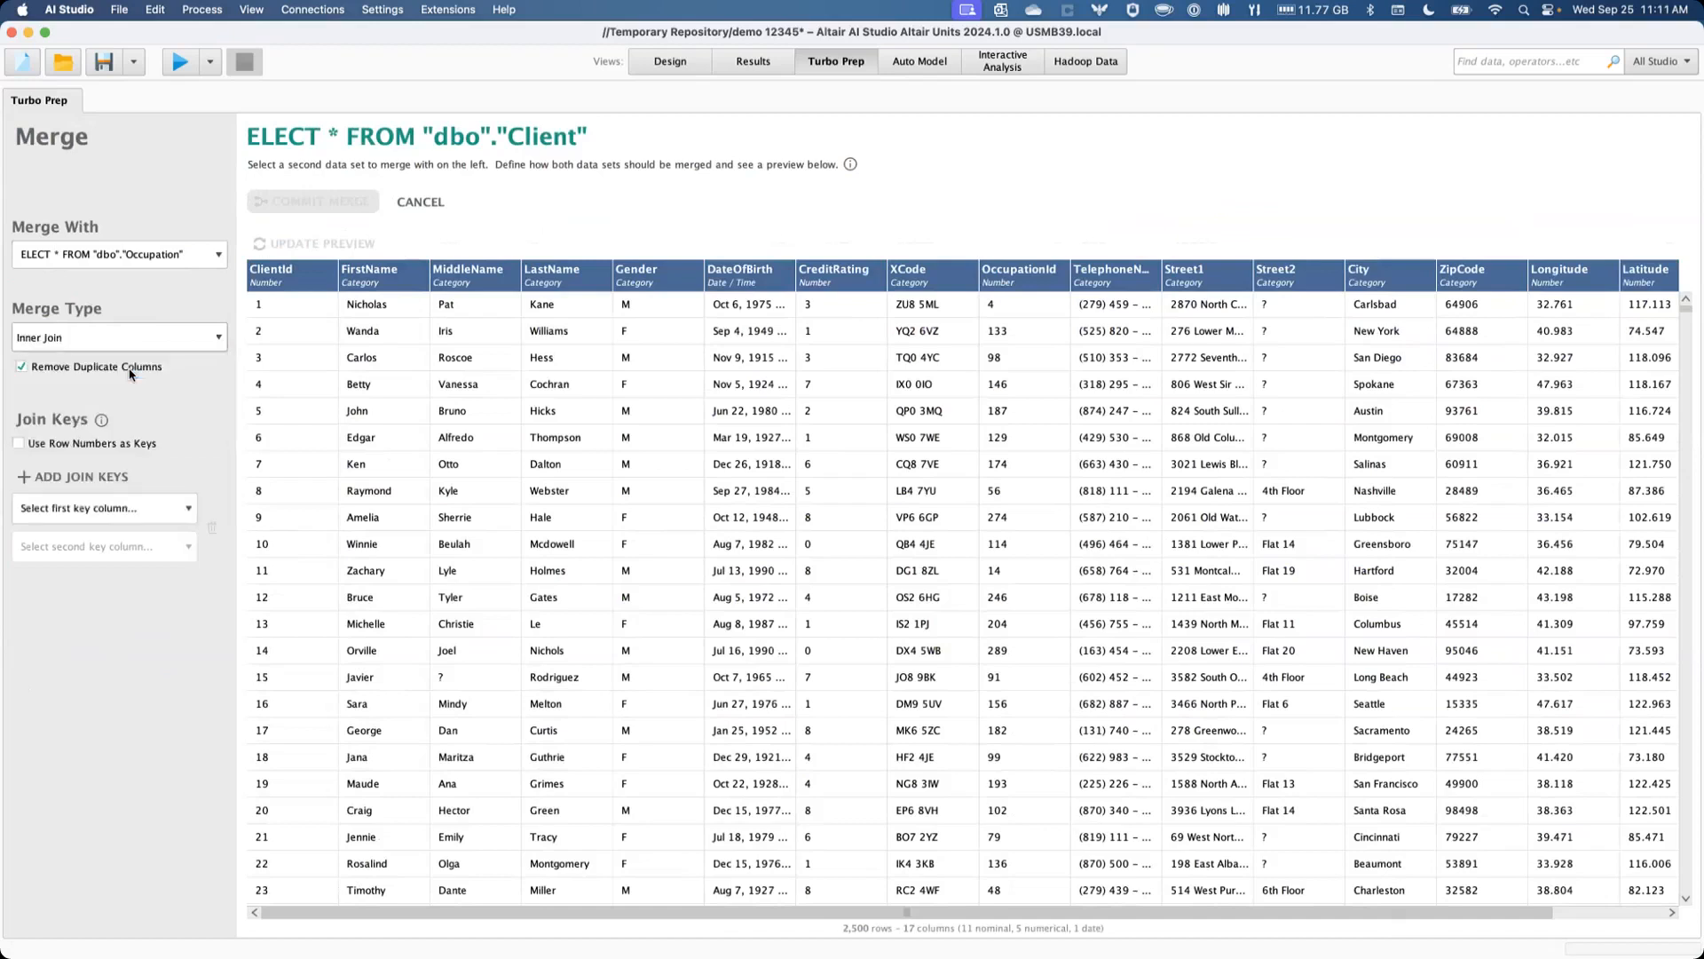
{"action": "left_click", "coordinate": [135, 507]}
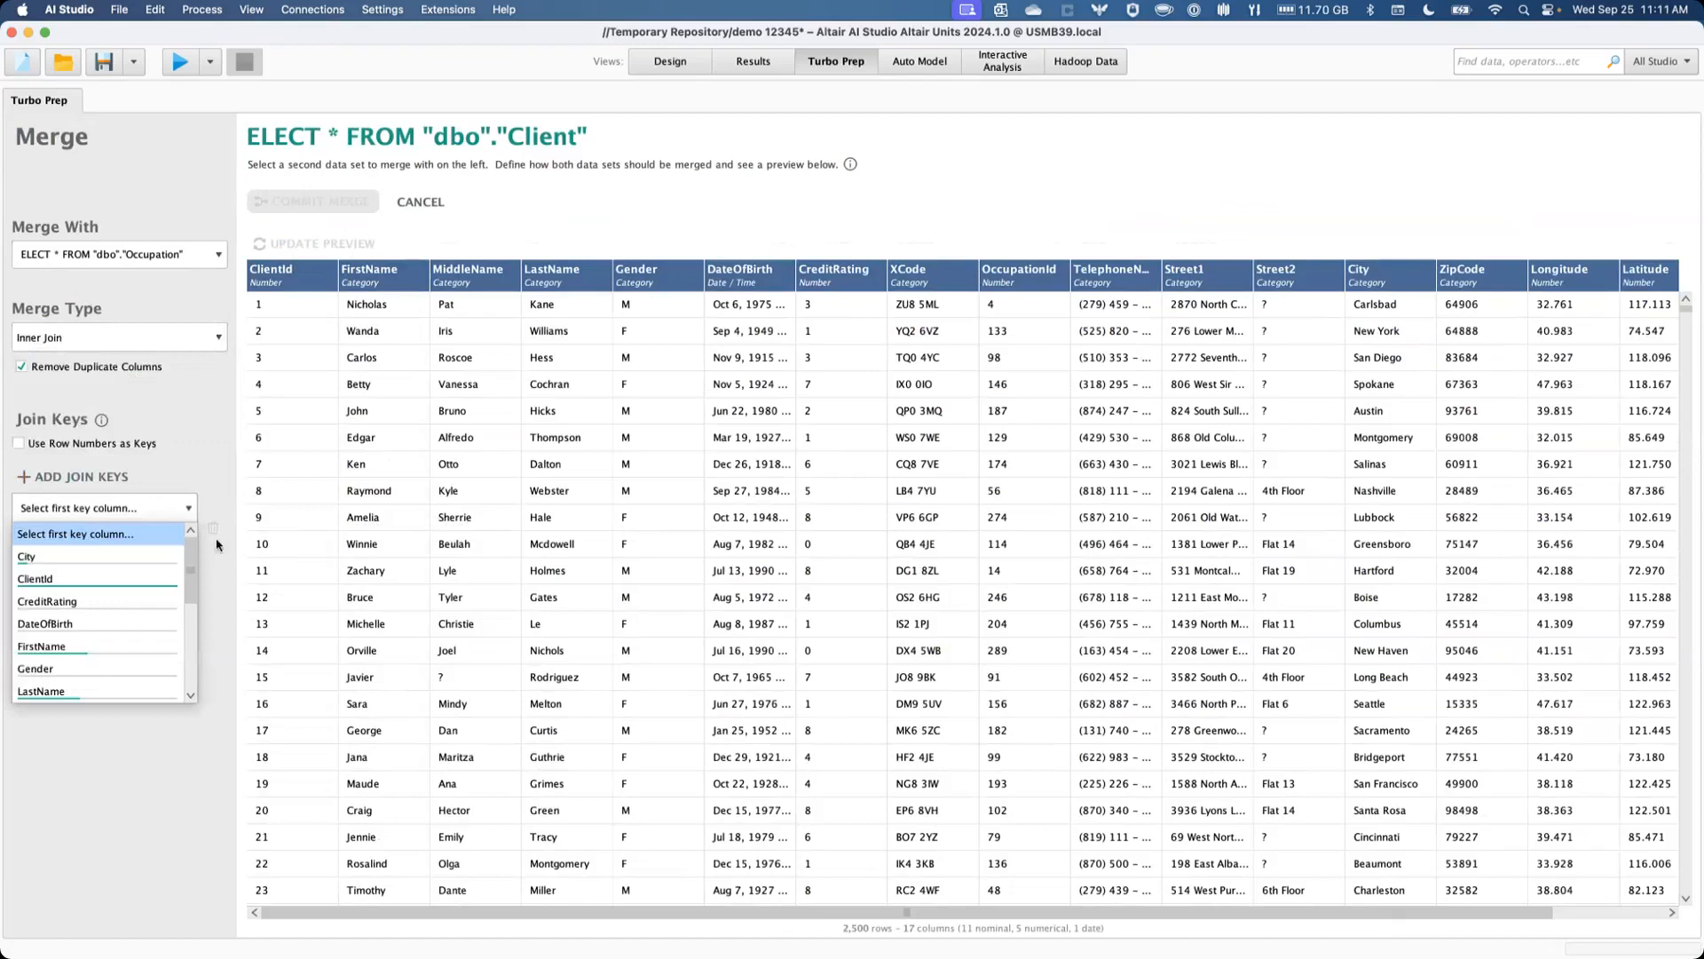
{"action": "scroll", "coordinate": [147, 635], "scroll_direction": "down", "scroll_amount": 2}
{"action": "scroll", "coordinate": [145, 635], "scroll_direction": "down", "scroll_amount": 2}
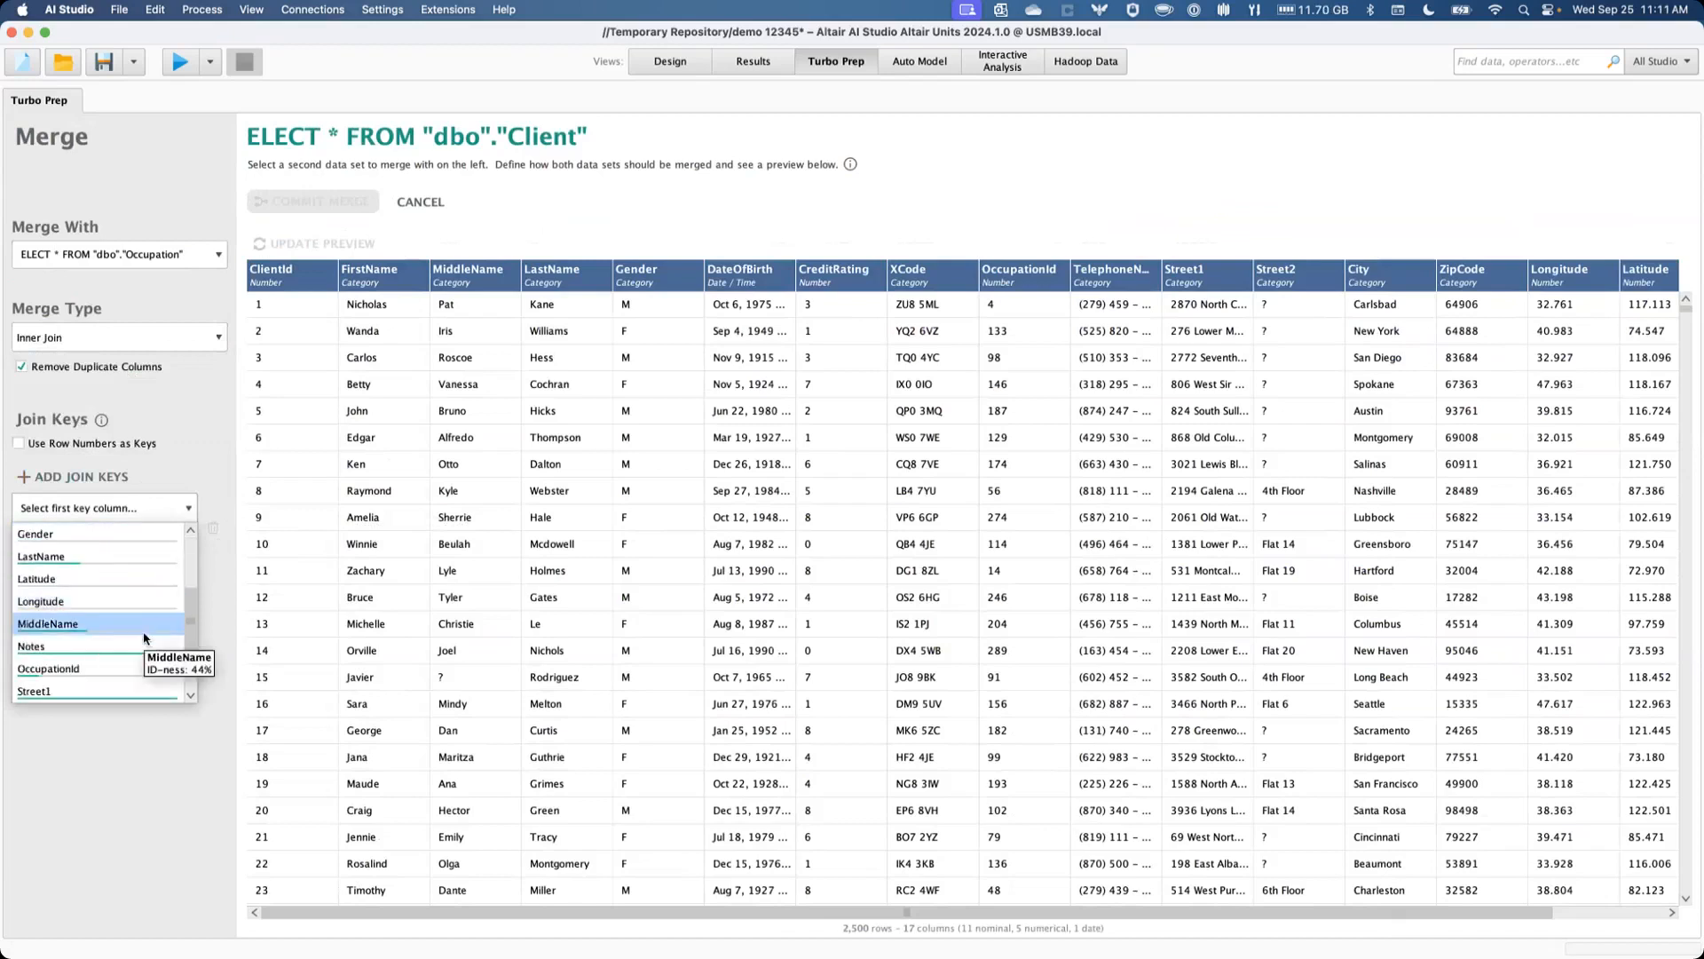
{"action": "left_click", "coordinate": [76, 676]}
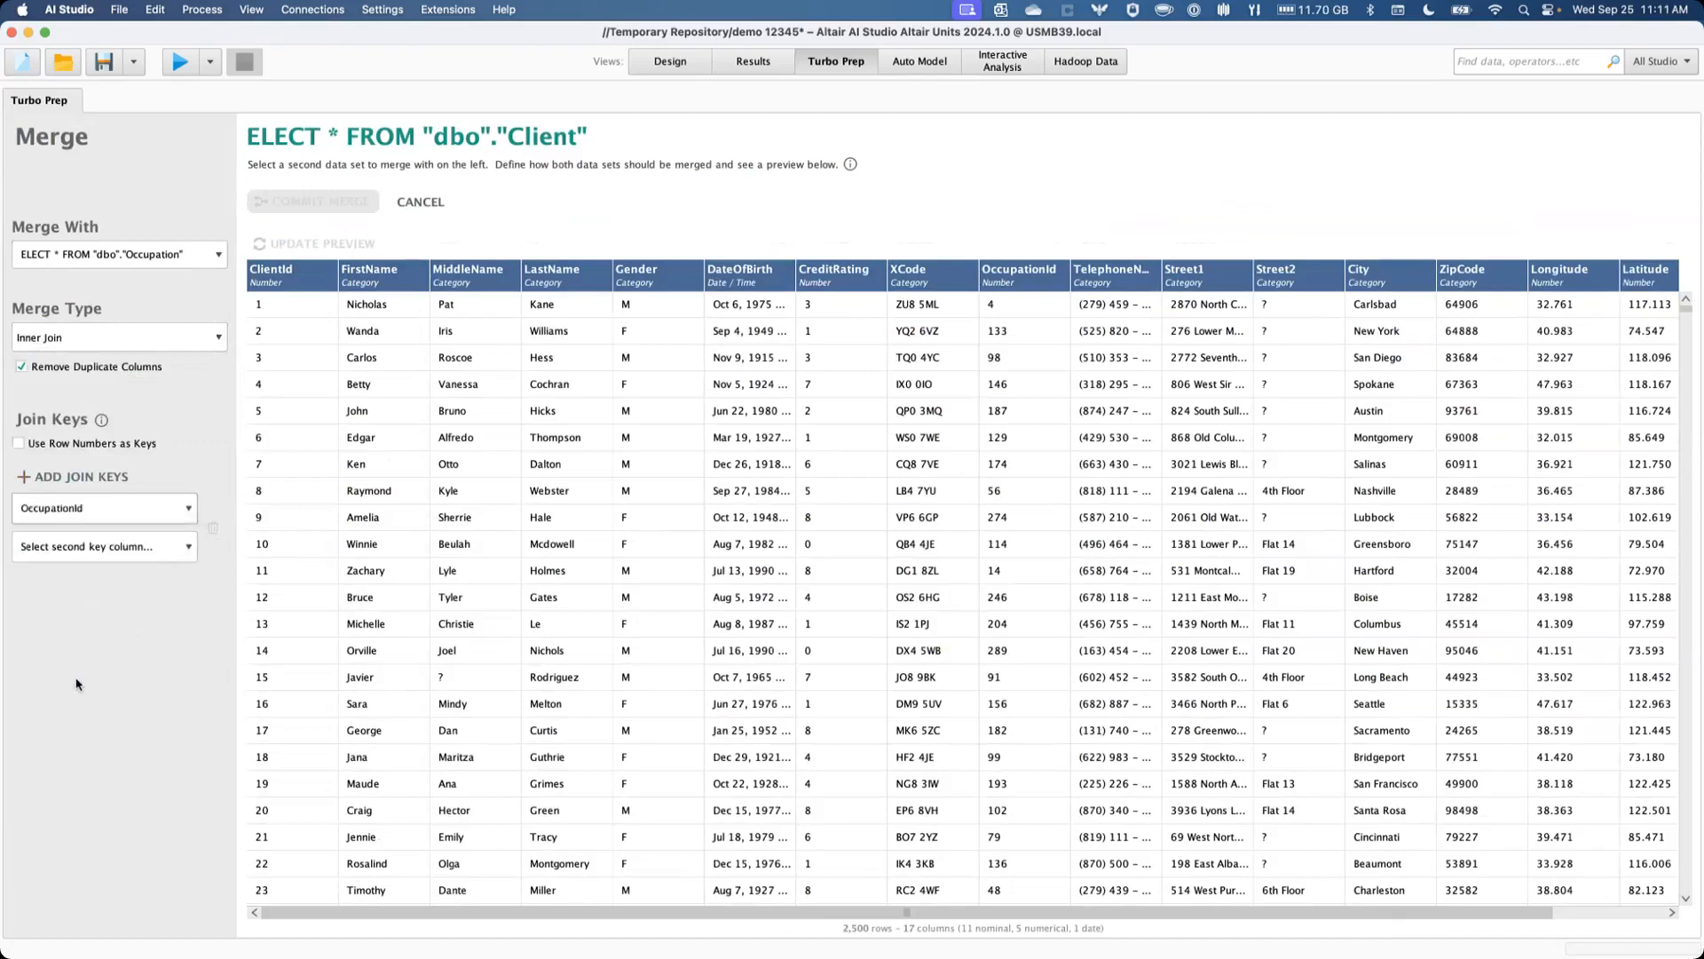
{"action": "left_click", "coordinate": [97, 556]}
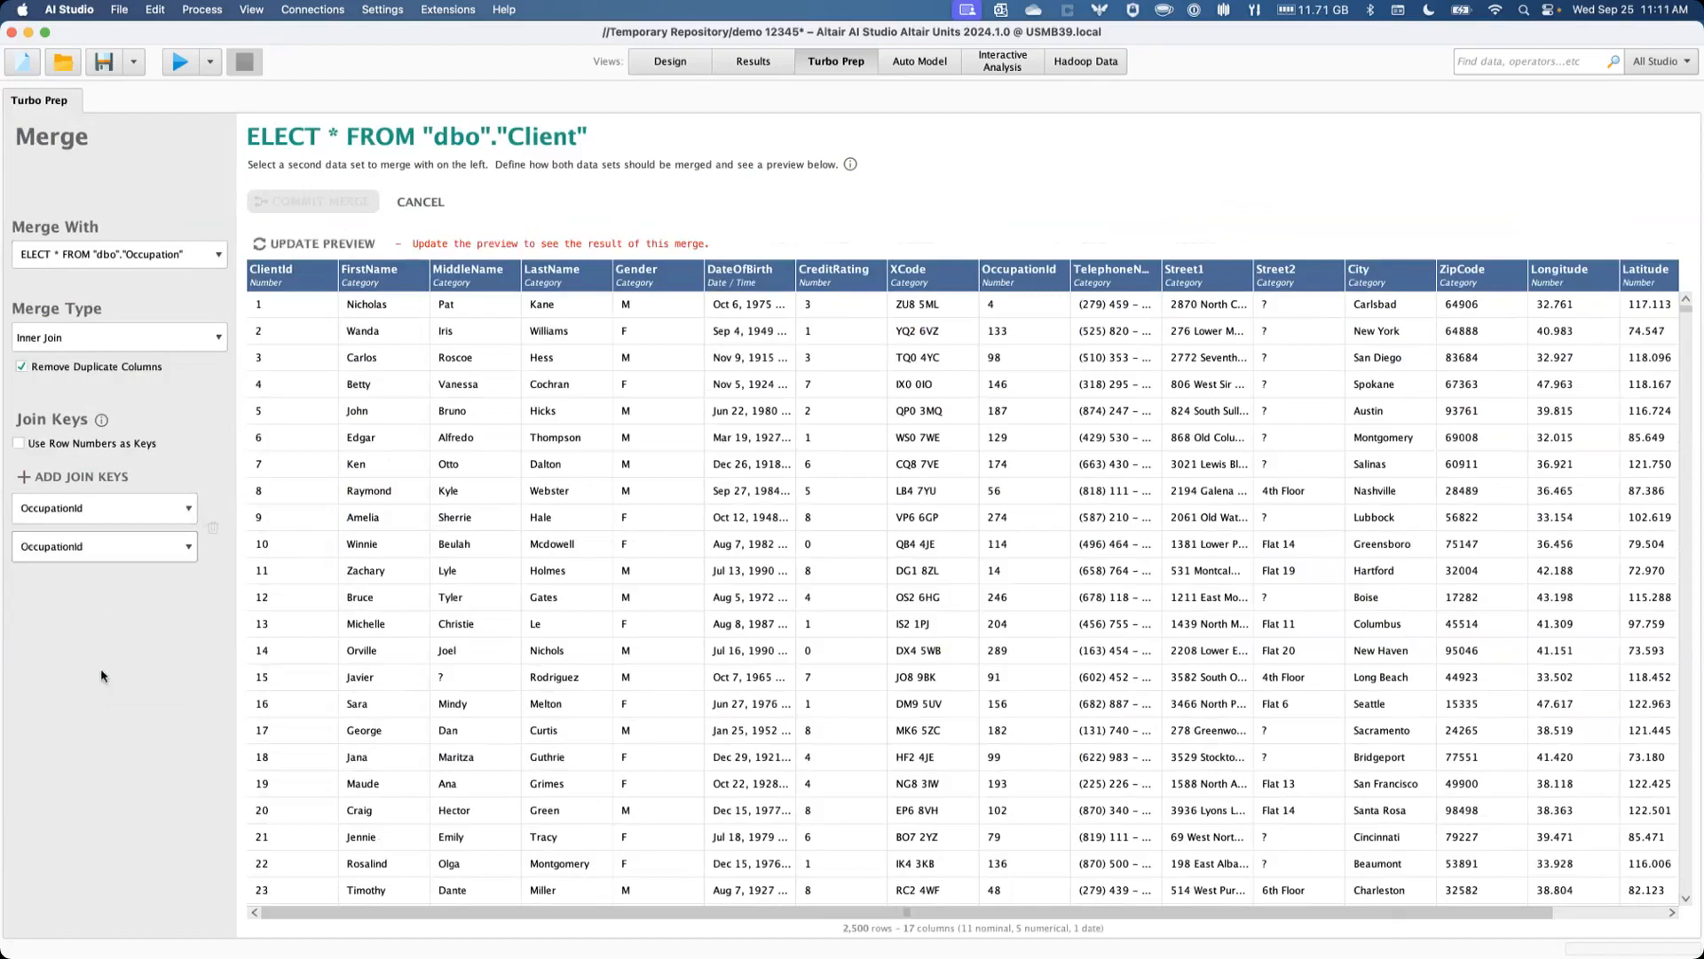
{"action": "left_click", "coordinate": [317, 244]}
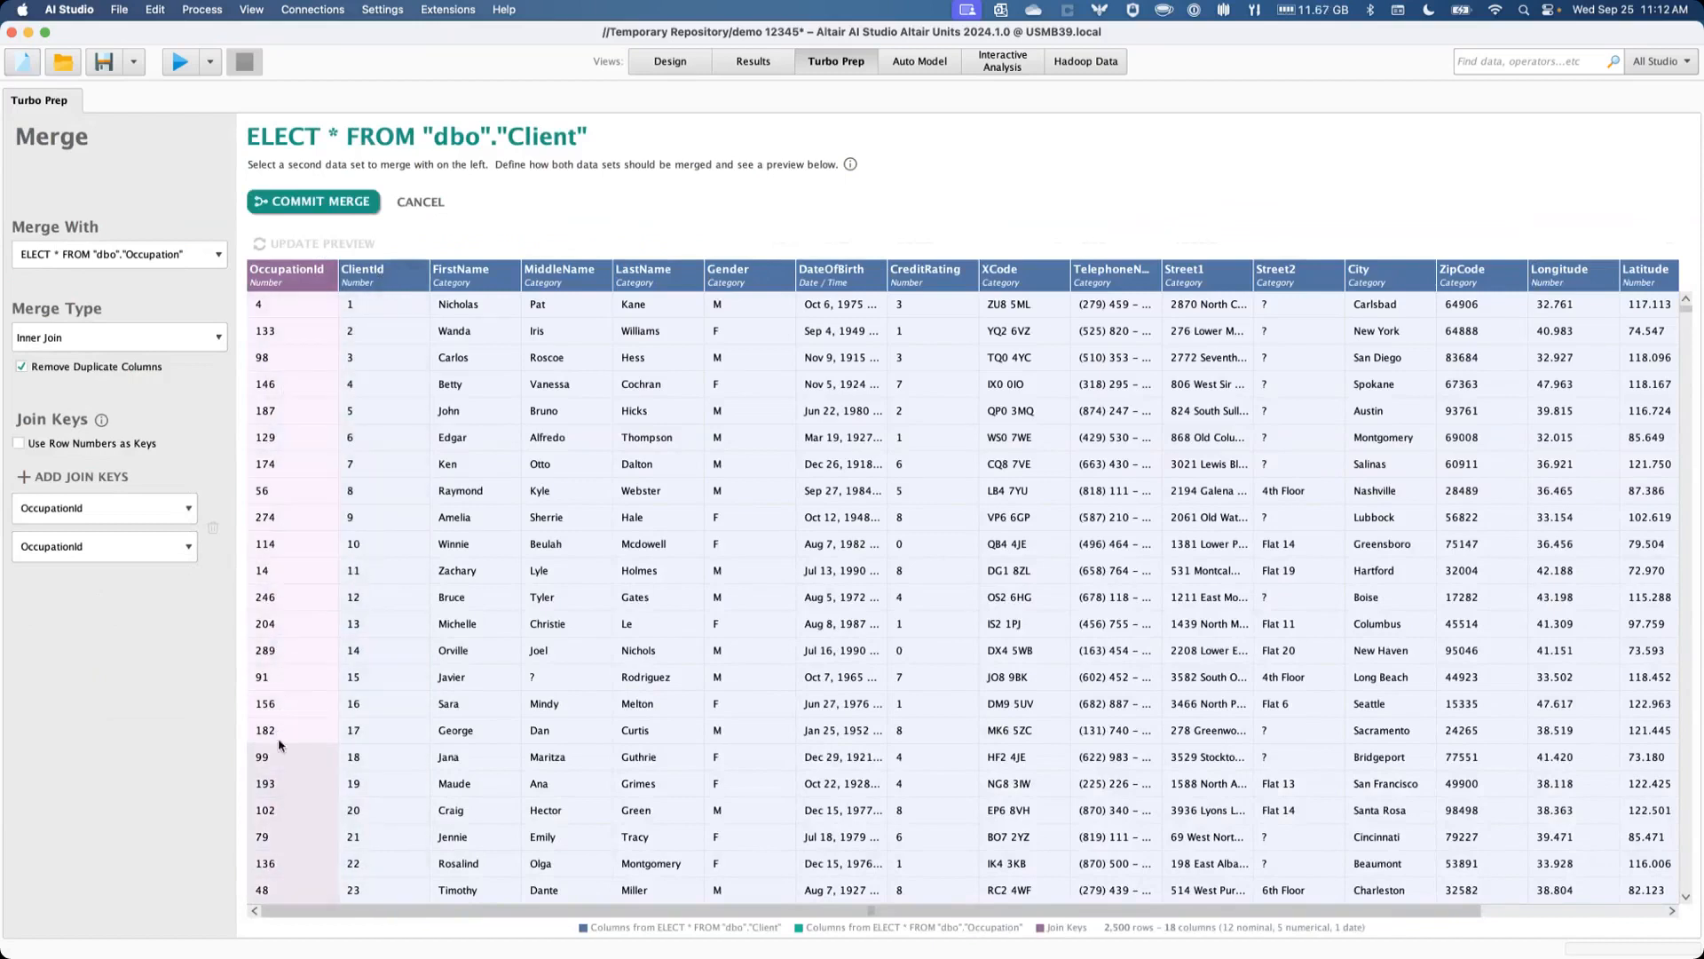
Step: Examine the OccupationId, ClientId and occupation name columns in the merge preview
{"action": "right_click", "coordinate": [270, 771]}
{"action": "right_click", "coordinate": [369, 520]}
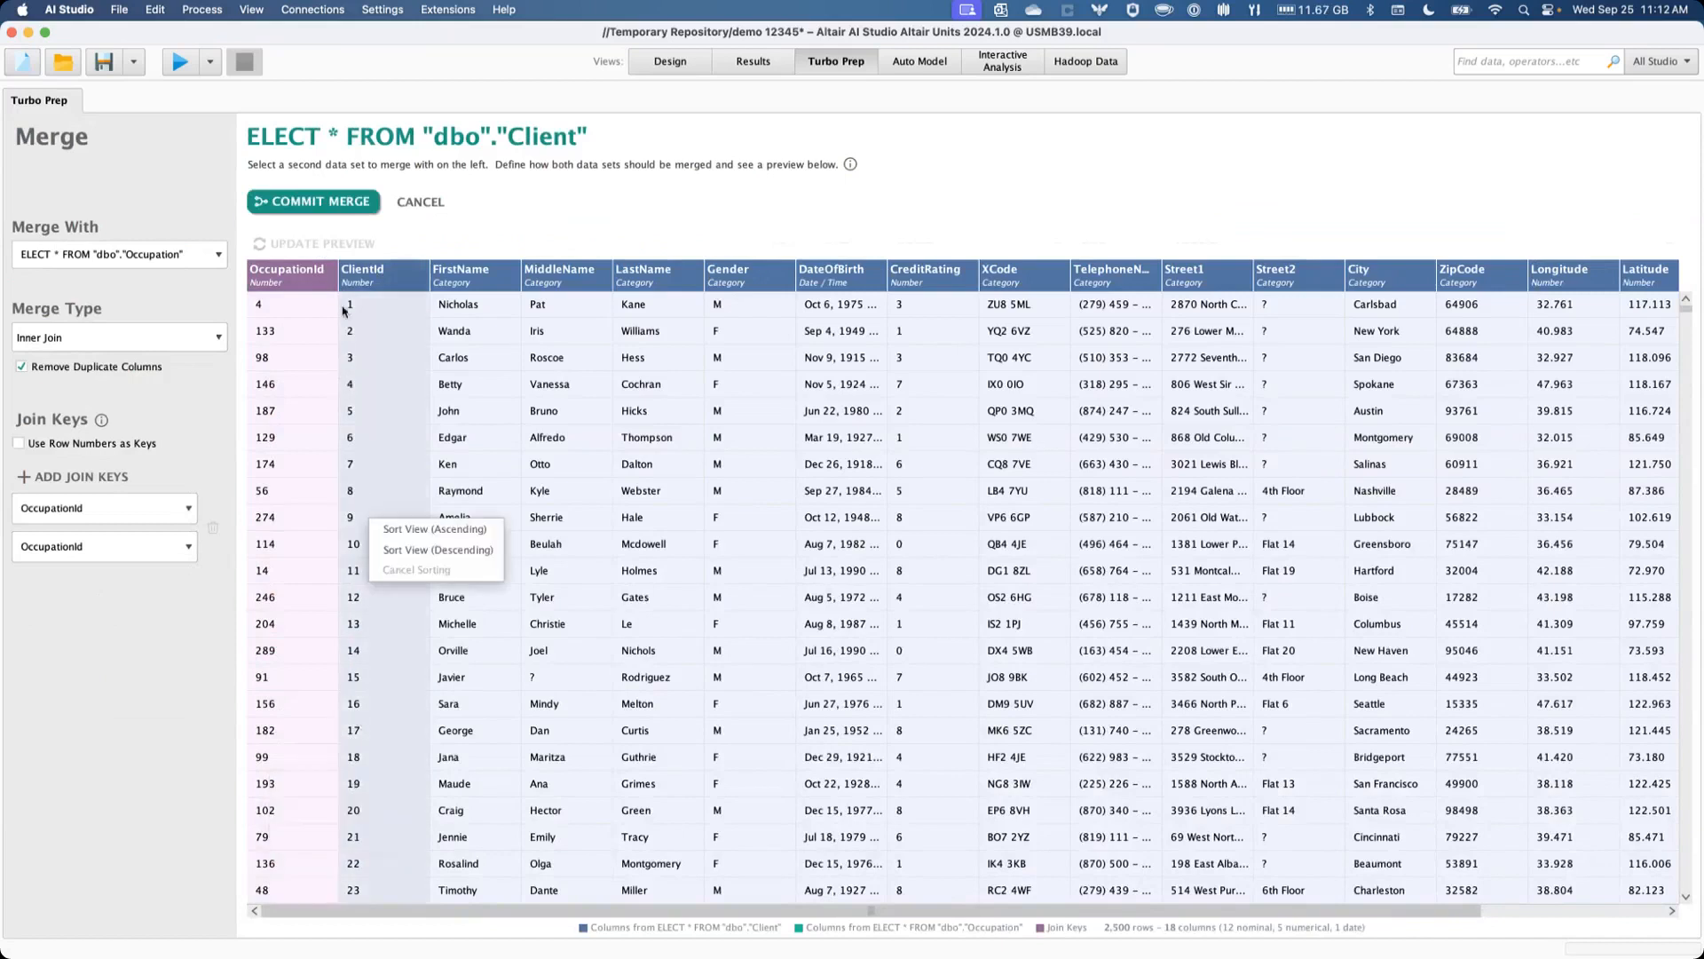
{"action": "left_click", "coordinate": [357, 307]}
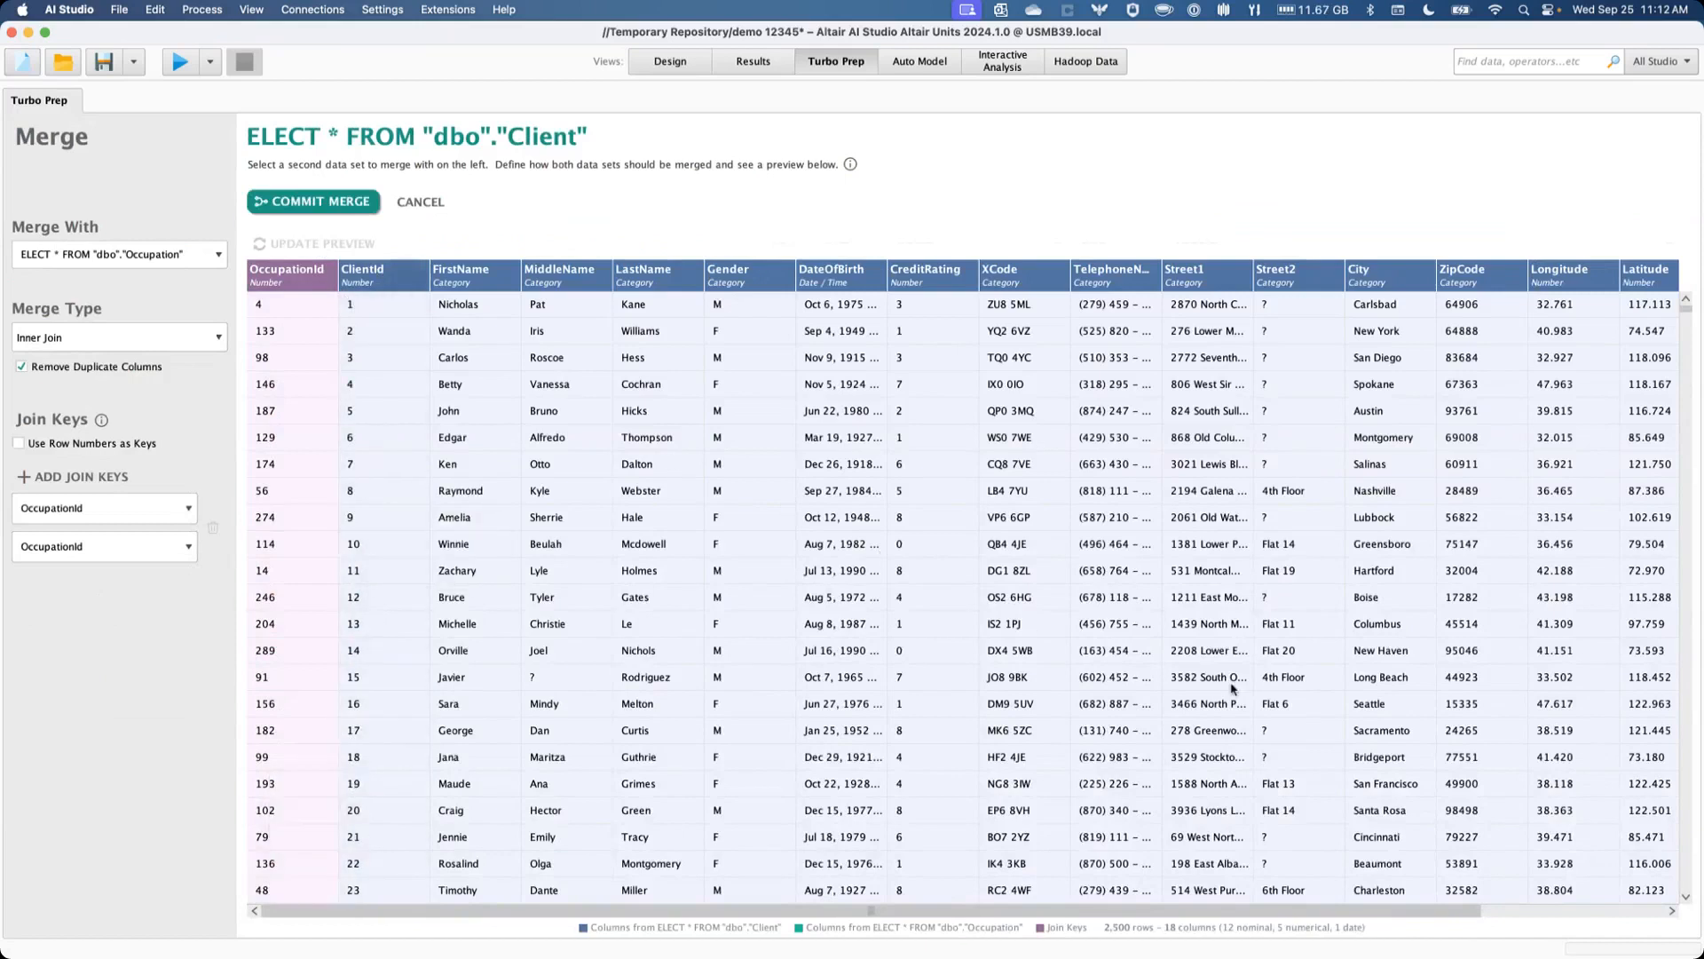
{"action": "left_click_drag", "start_coordinate": [1231, 910], "coordinate": [1413, 956]}
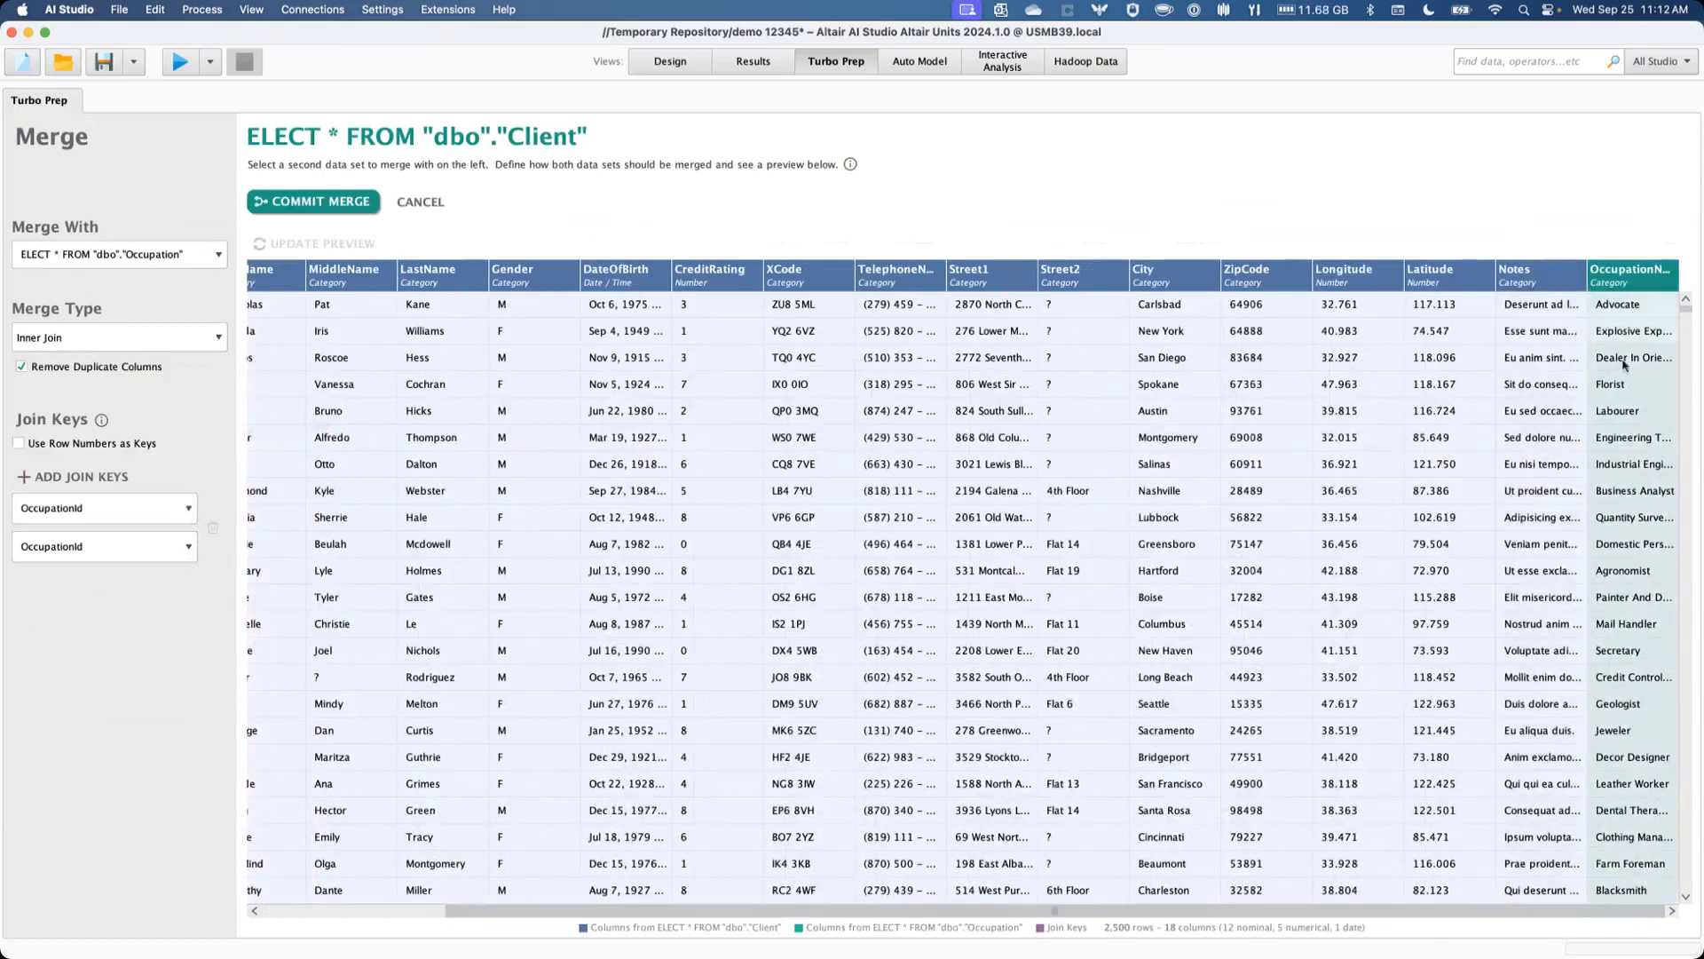
{"action": "right_click", "coordinate": [1611, 783]}
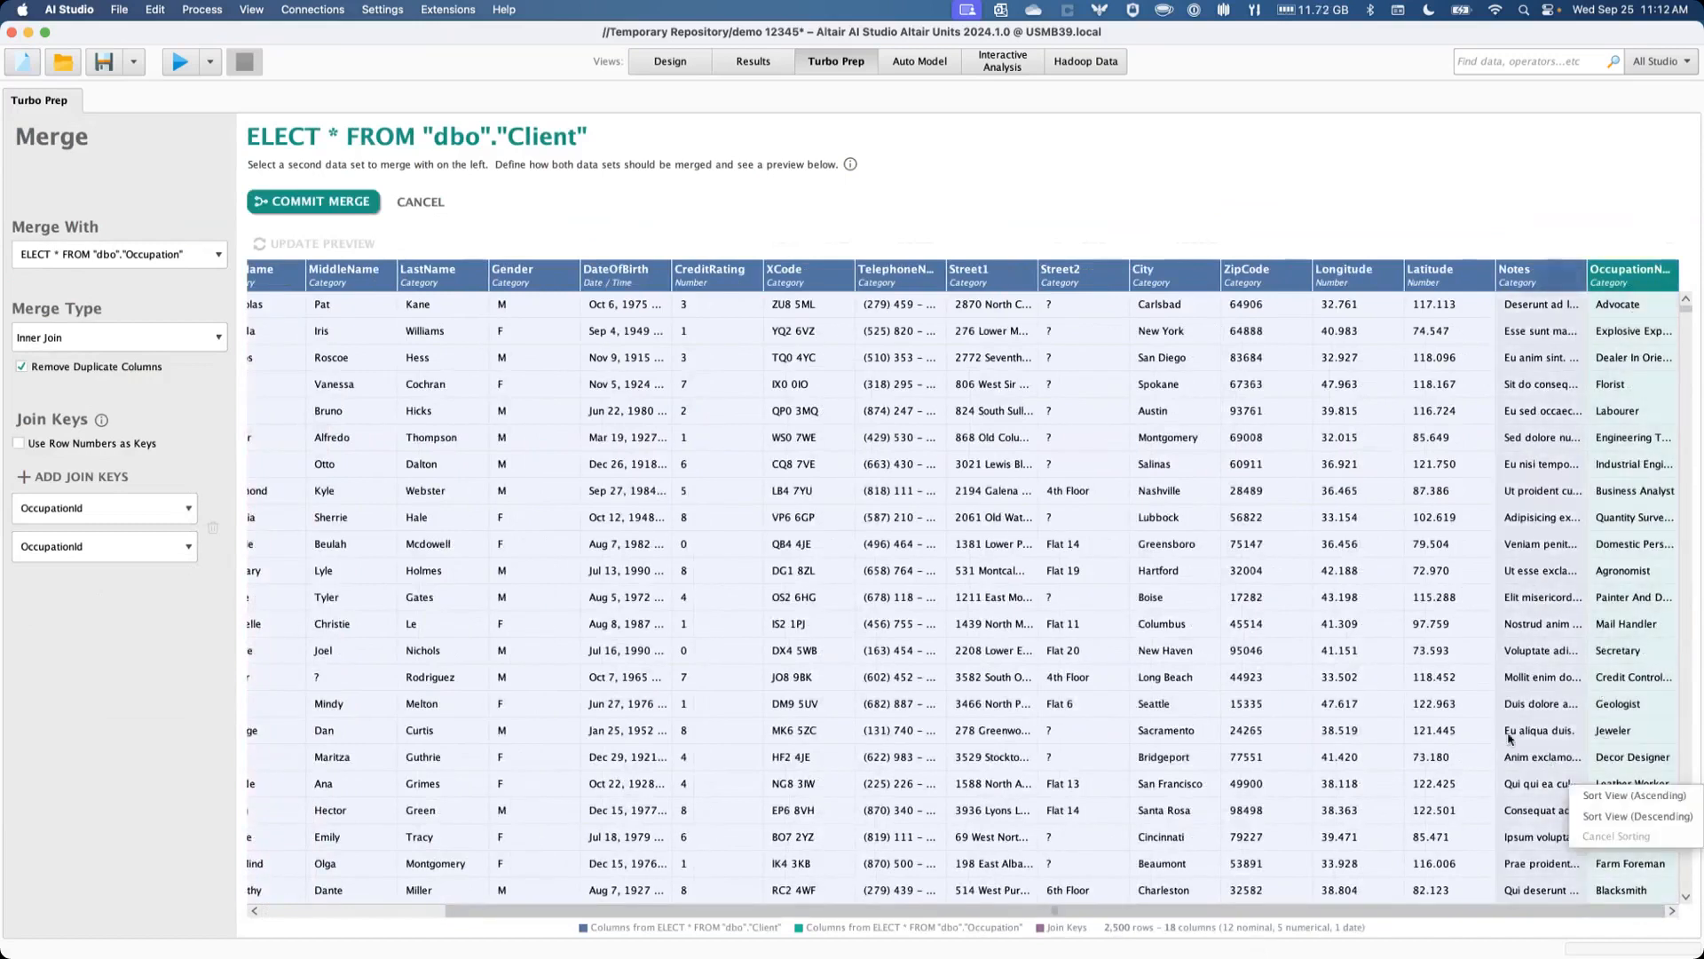
Step: Commit the merge of dbo.Client with dbo.Occupation and view the last columns of the merged data set
{"action": "left_click", "coordinate": [1285, 138]}
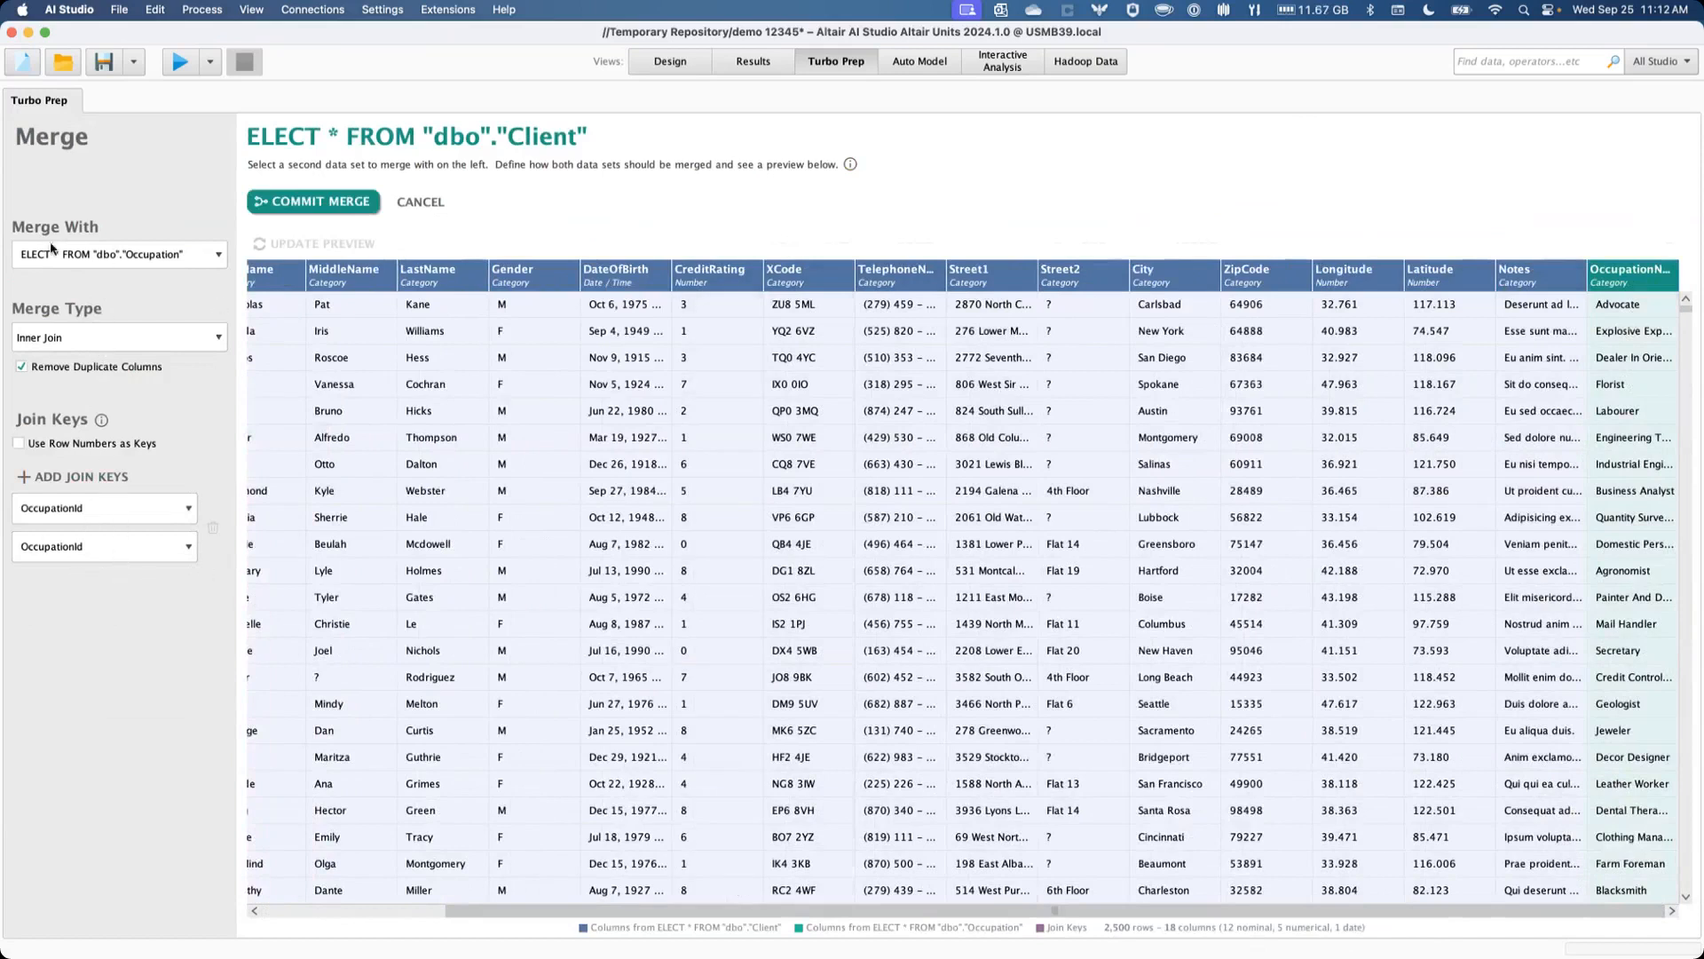
{"action": "left_click", "coordinate": [341, 210]}
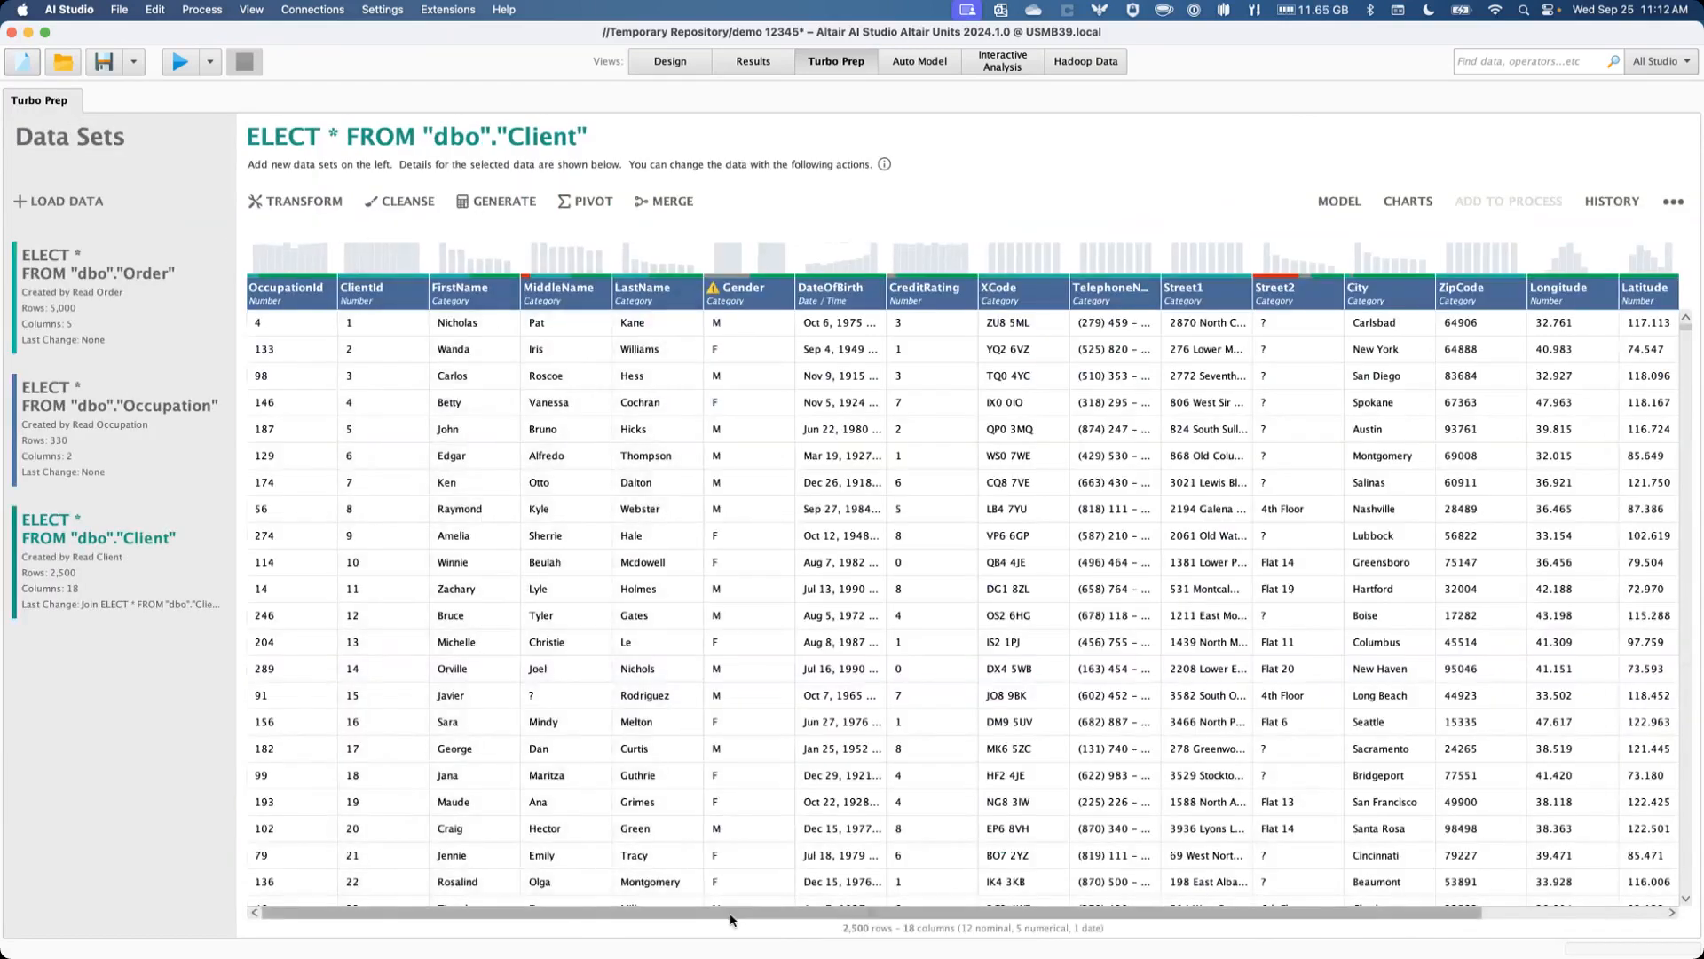
{"action": "scroll", "coordinate": [734, 914], "scroll_direction": "right", "scroll_amount": 5}
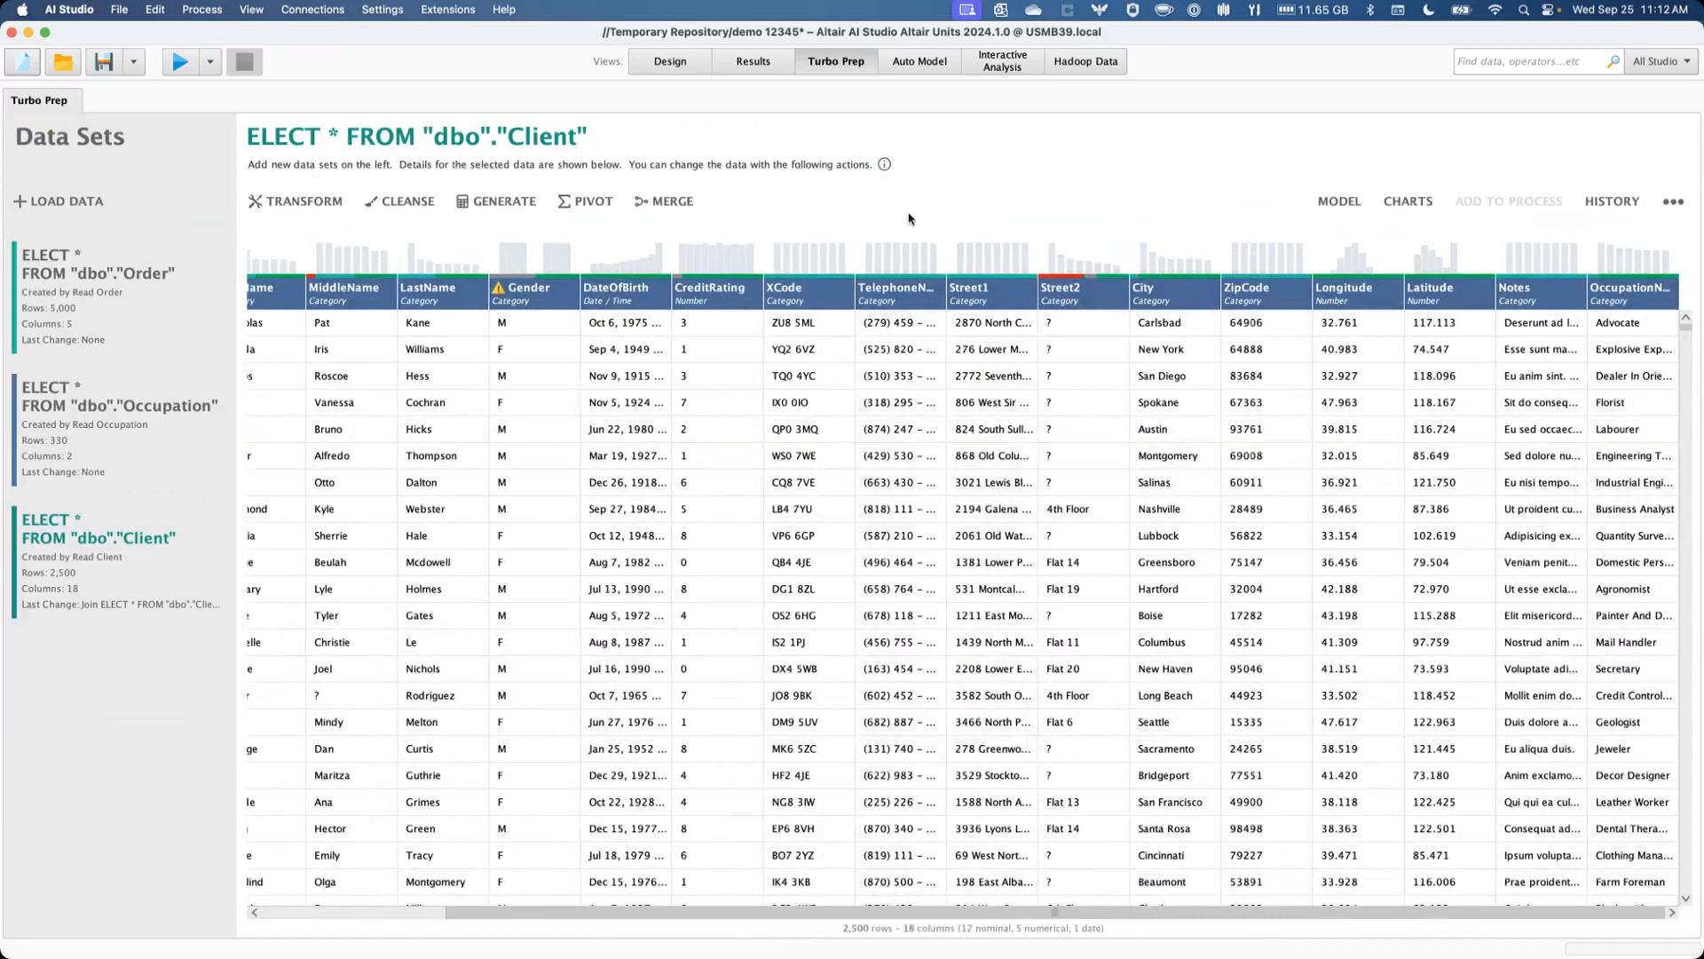
Step: Start a merge of the dbo.Client data set with the dbo.Order data set as an inner join
{"action": "left_click", "coordinate": [681, 204]}
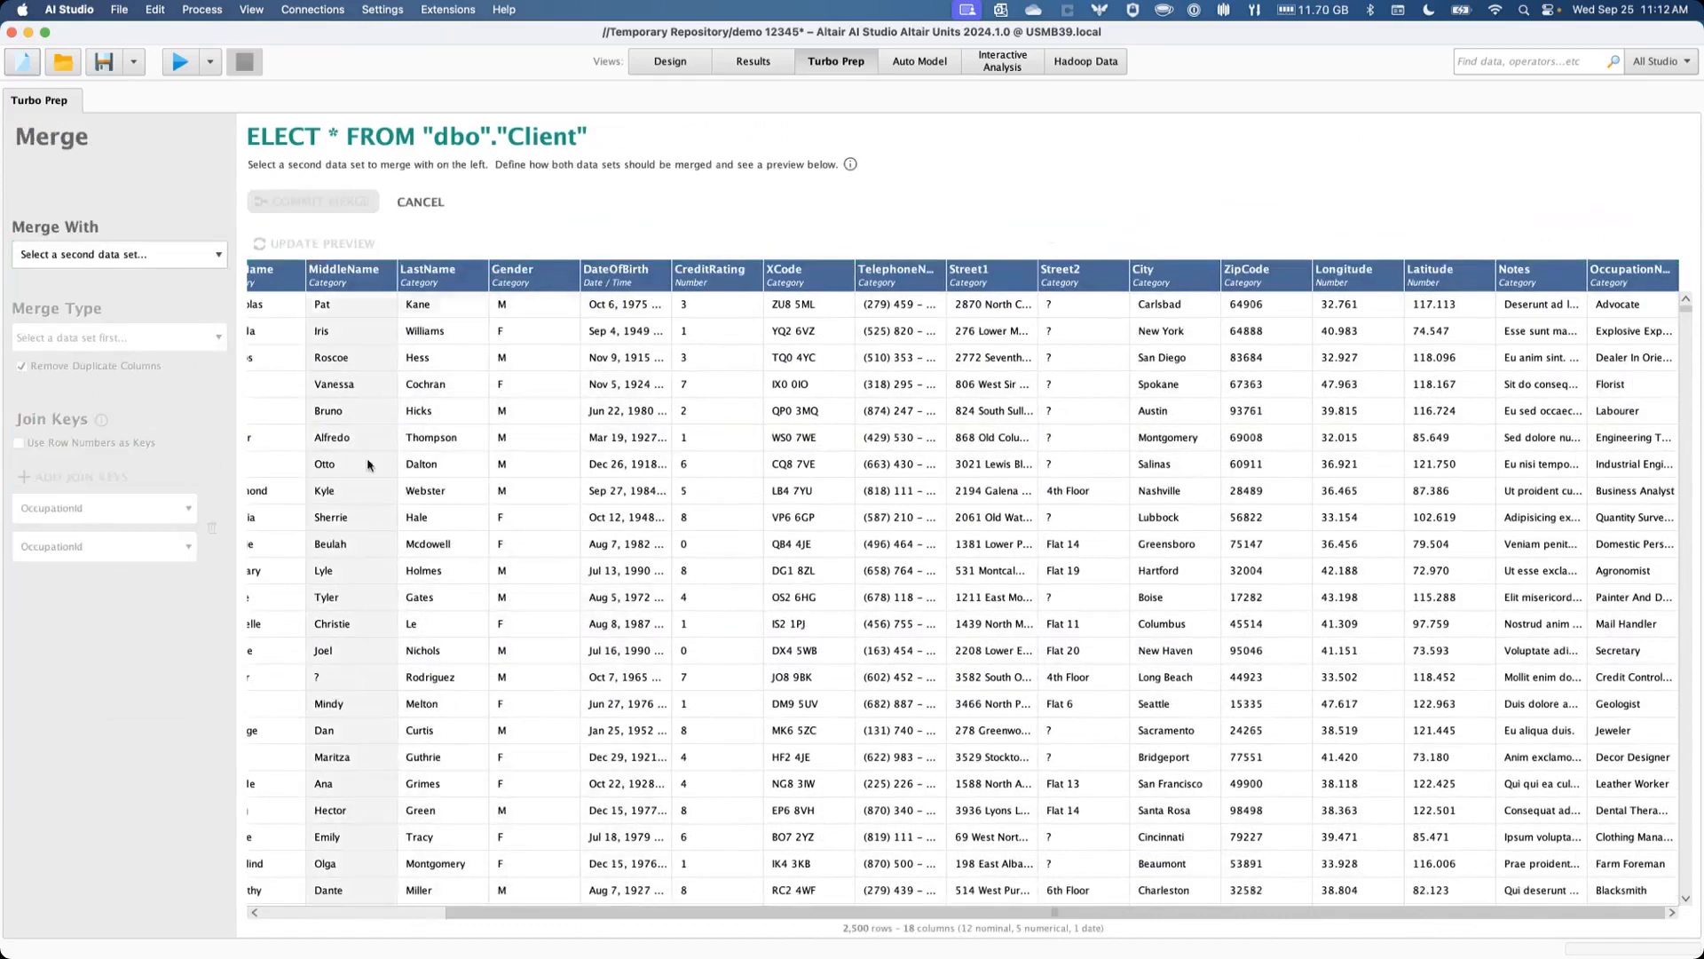
{"action": "left_click", "coordinate": [199, 258]}
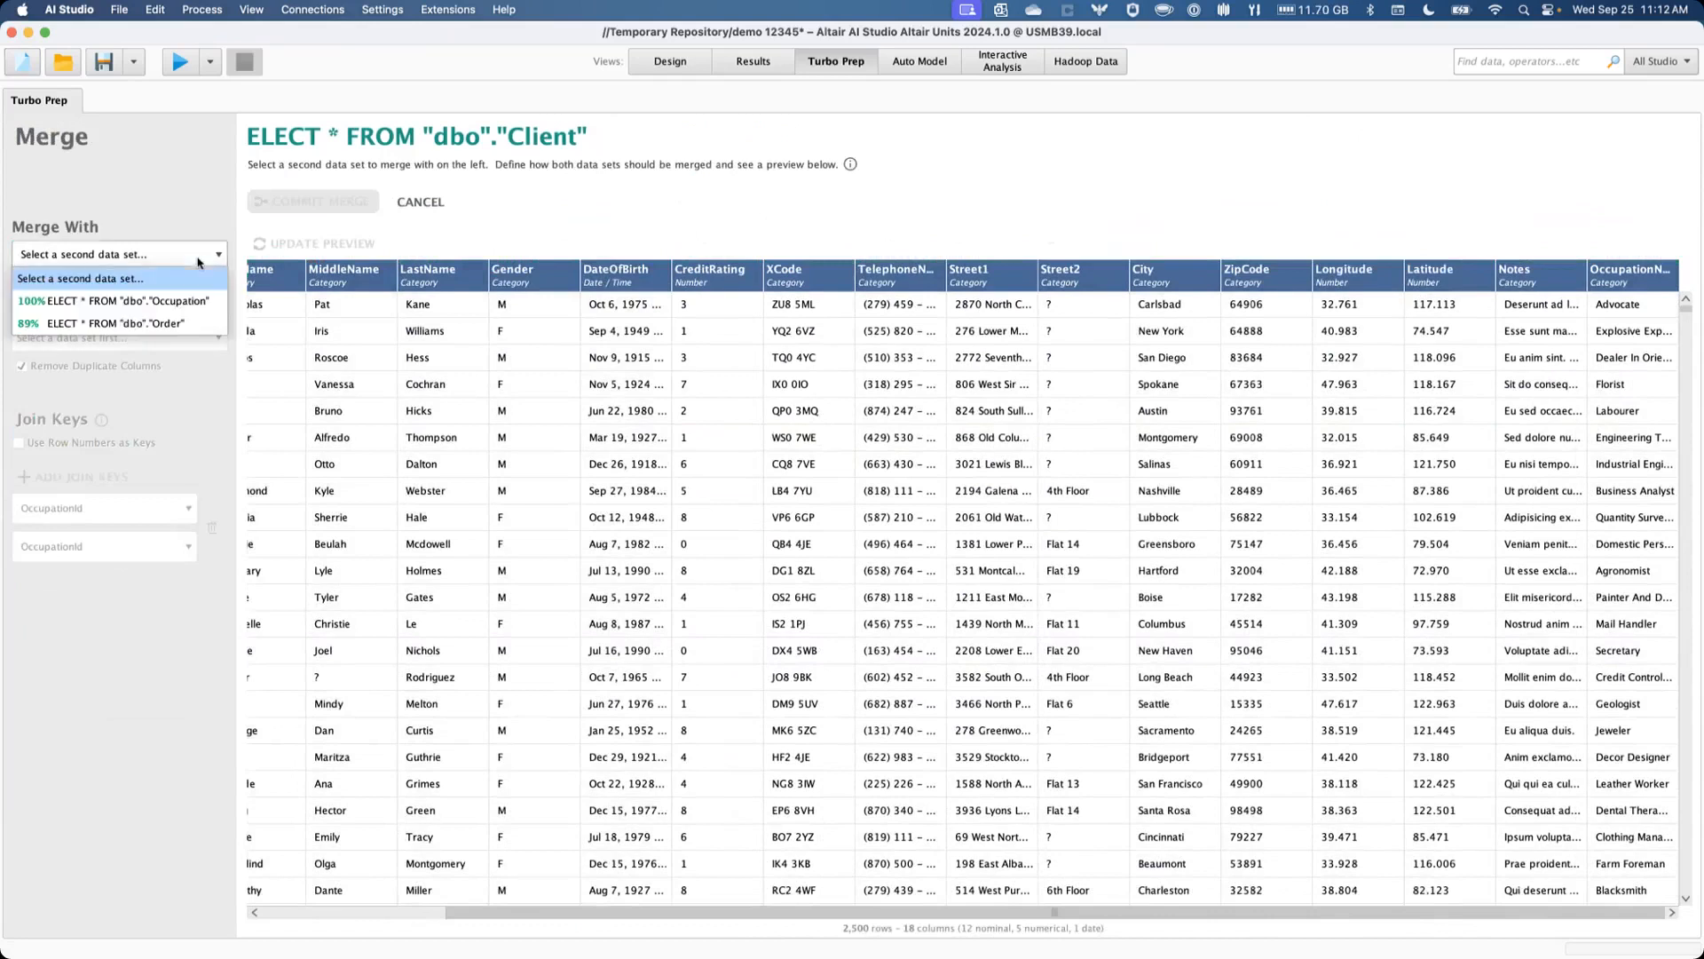
{"action": "left_click", "coordinate": [171, 332]}
{"action": "left_click", "coordinate": [168, 342]}
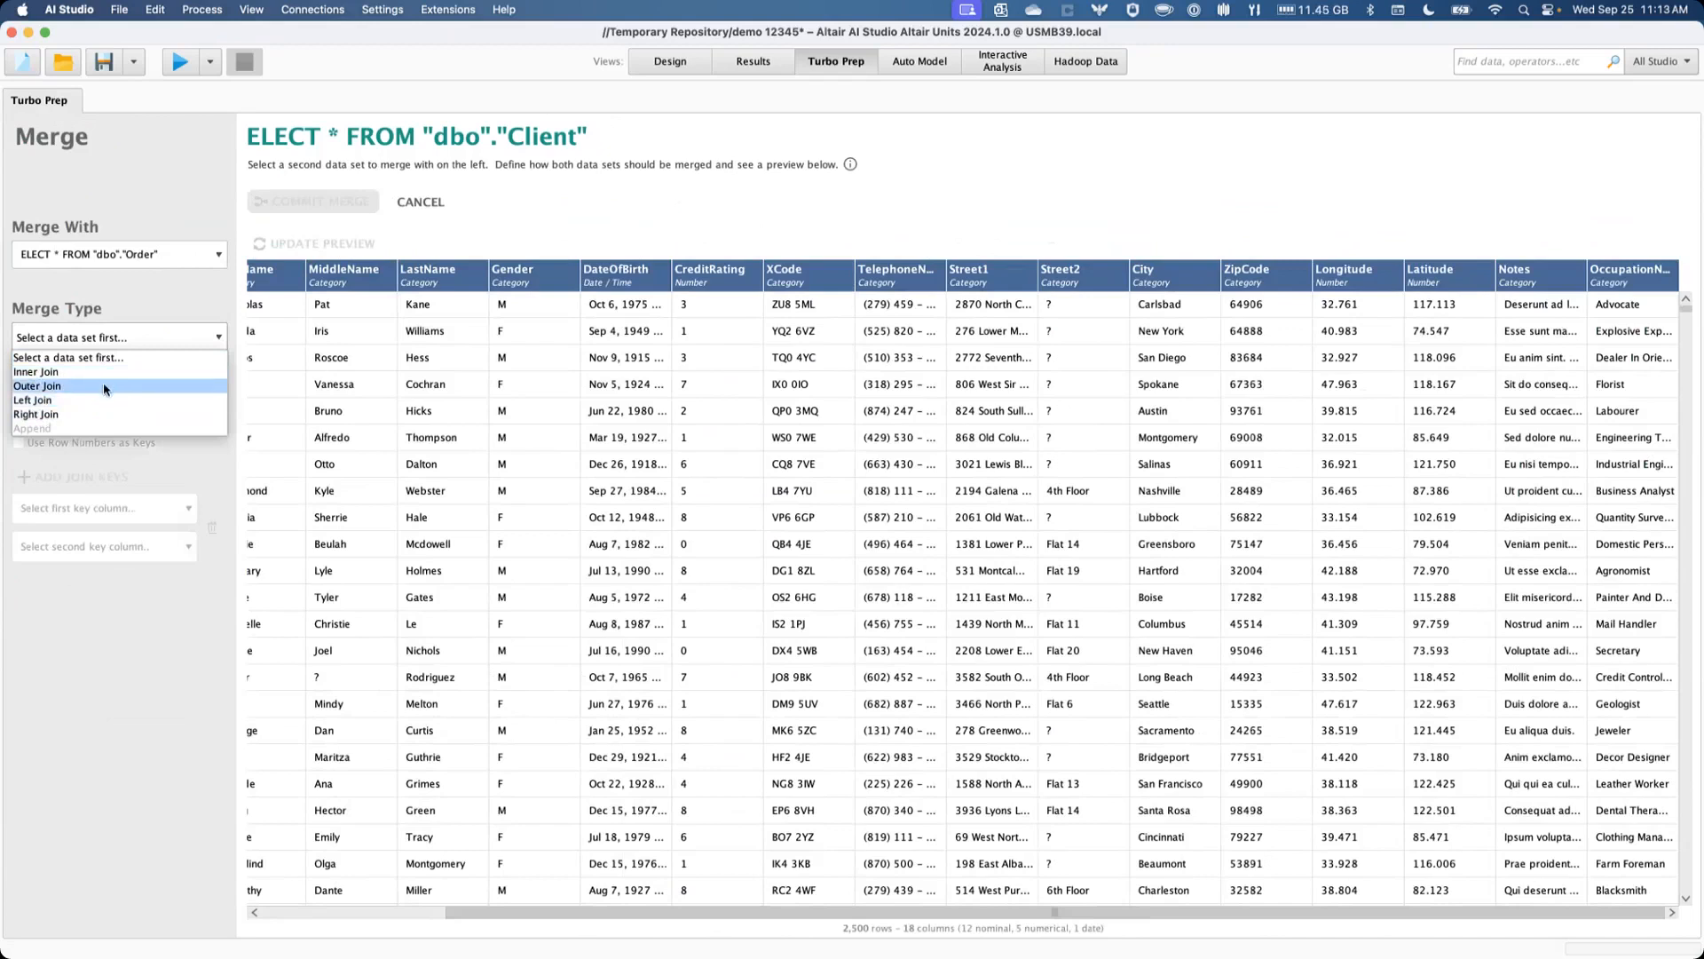
{"action": "mouse_move", "coordinate": [101, 426]}
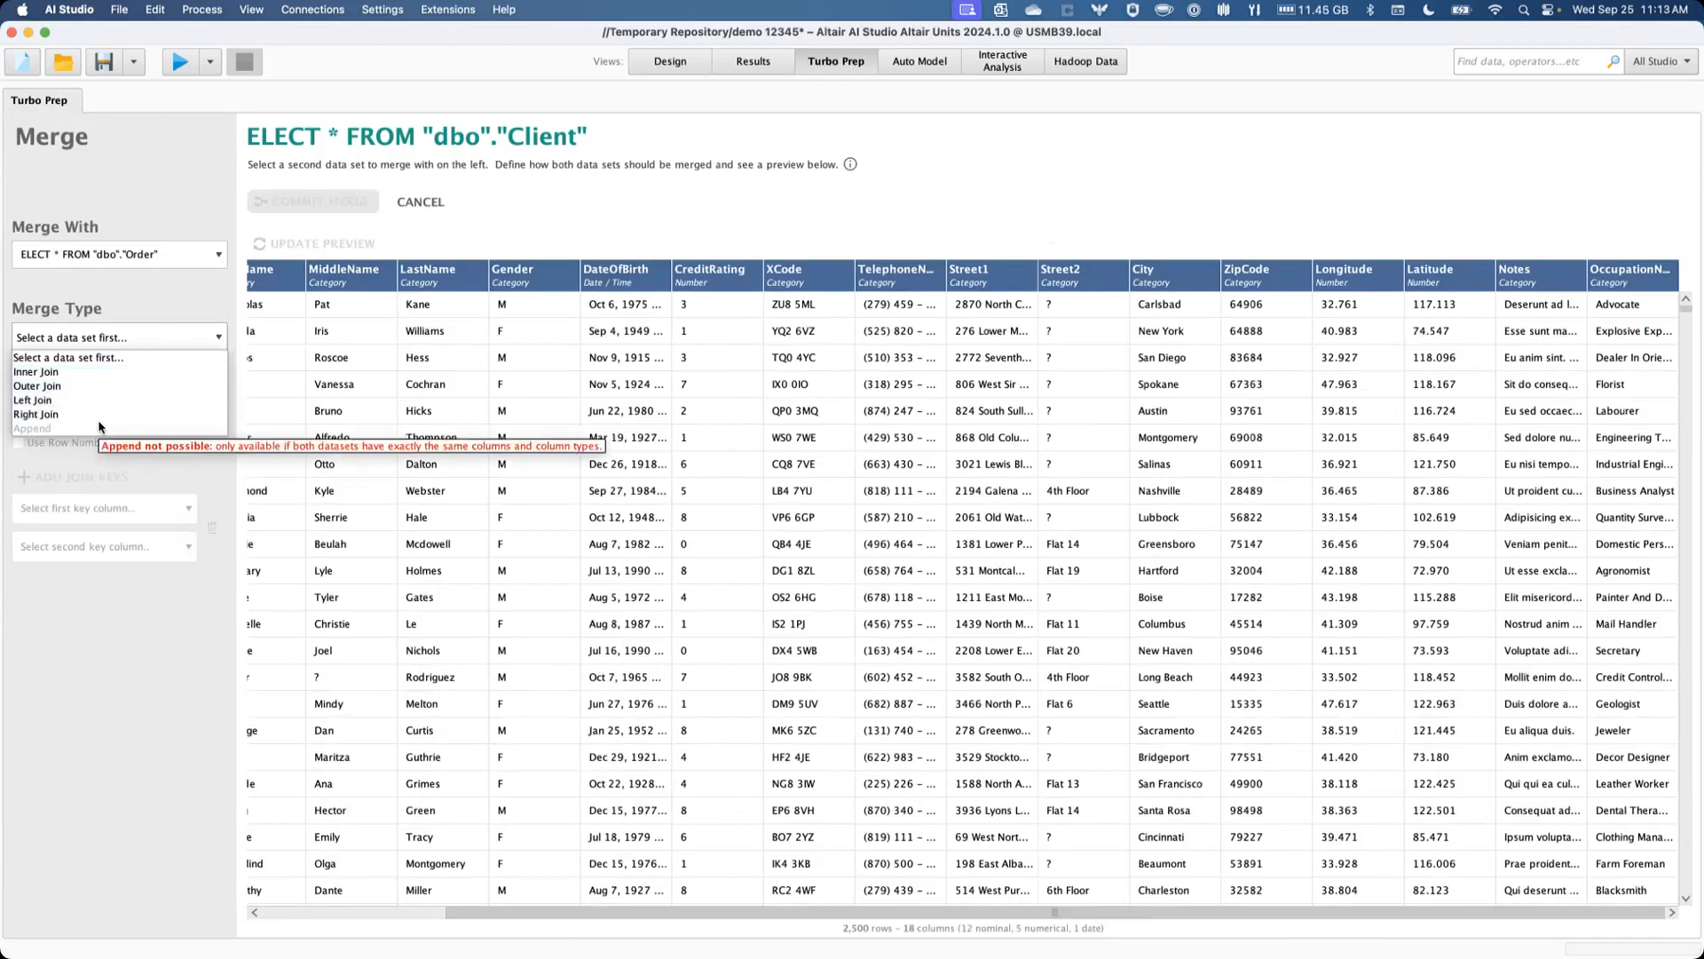
{"action": "left_click", "coordinate": [56, 670]}
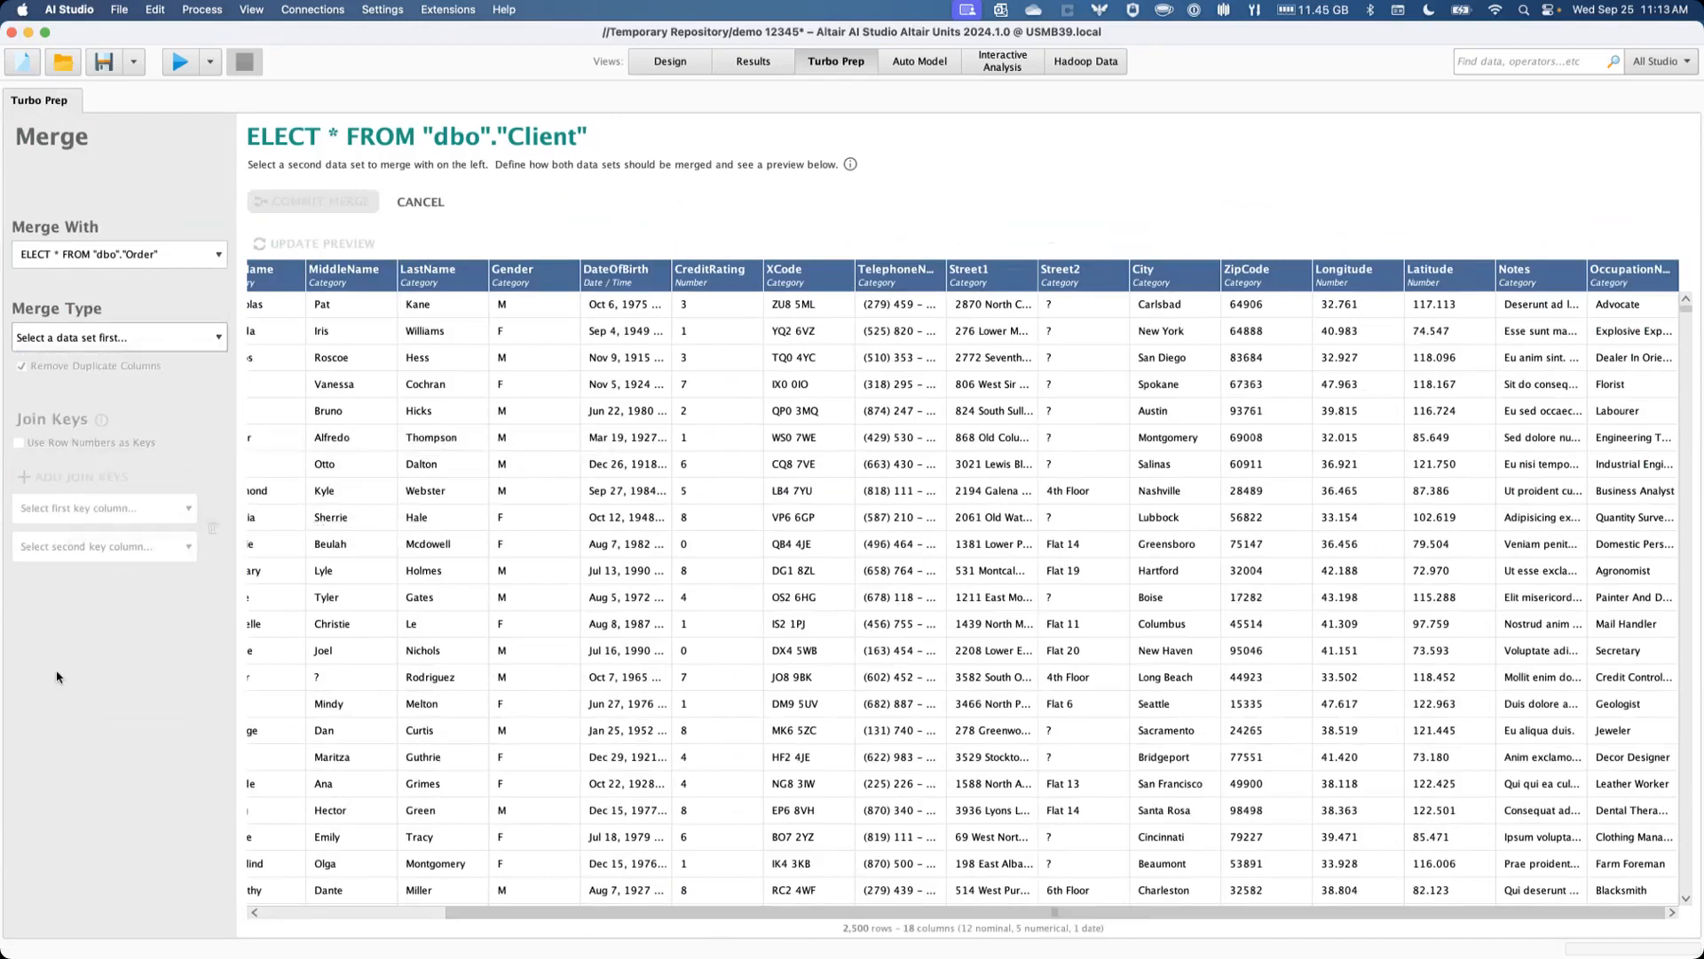
{"action": "left_click", "coordinate": [79, 330]}
{"action": "left_click", "coordinate": [54, 372]}
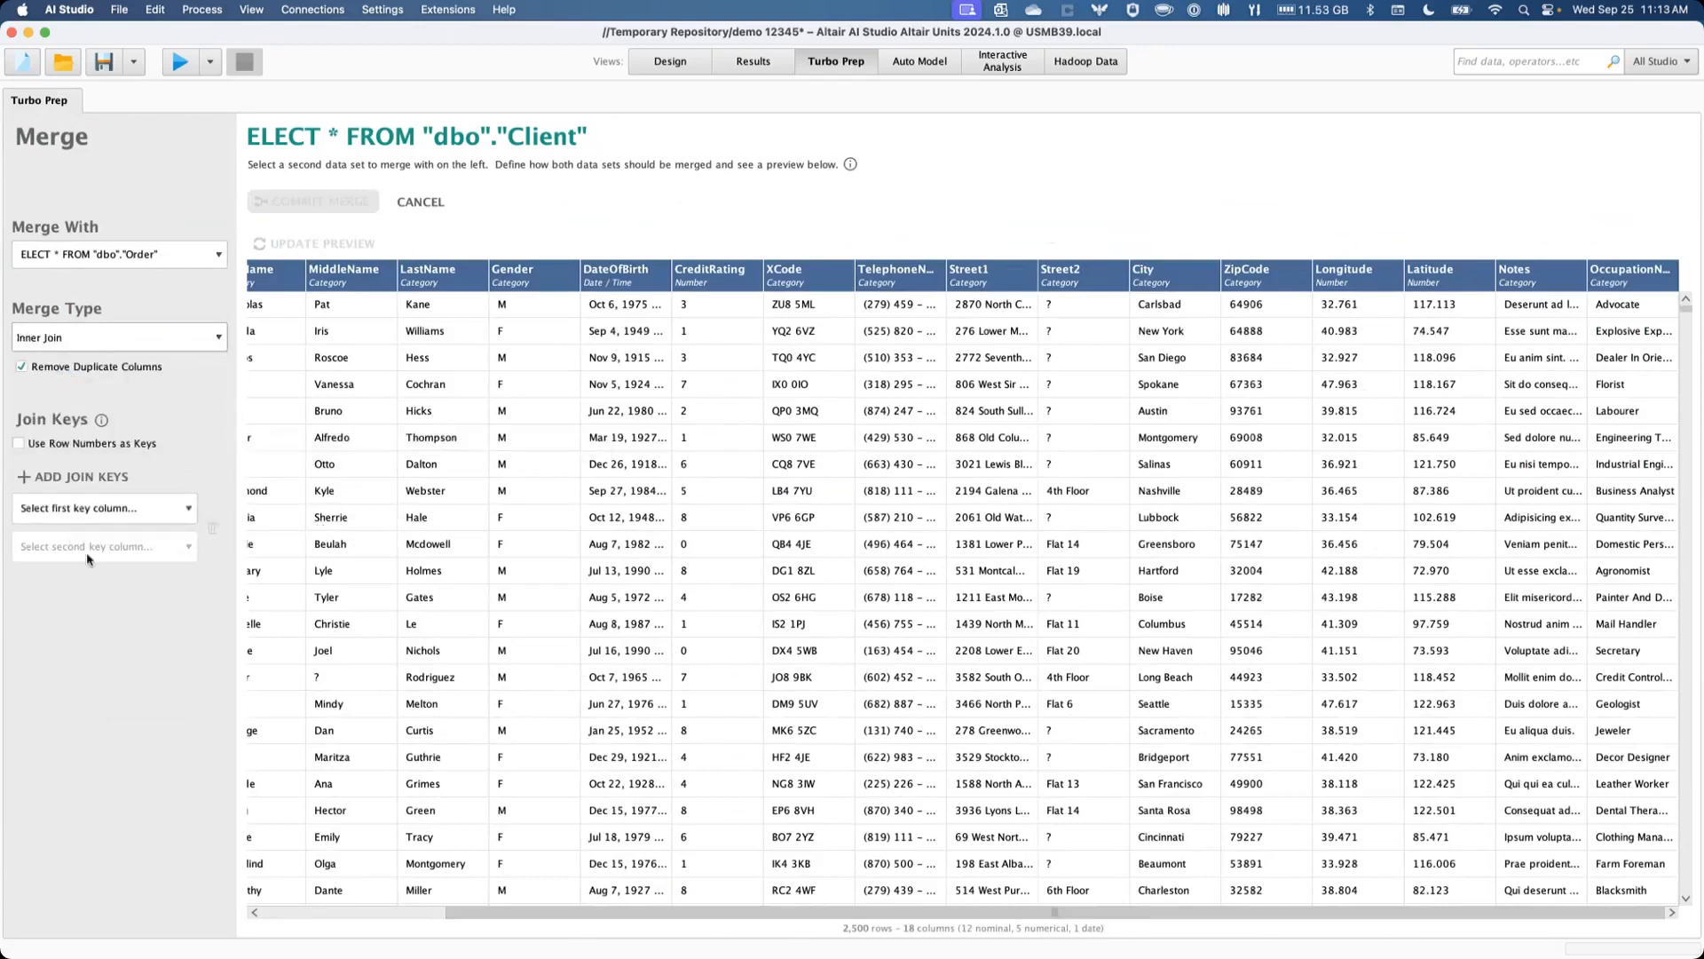
Step: Set ClientId as the join key of both data sets and update the merge preview
{"action": "left_click", "coordinate": [87, 517]}
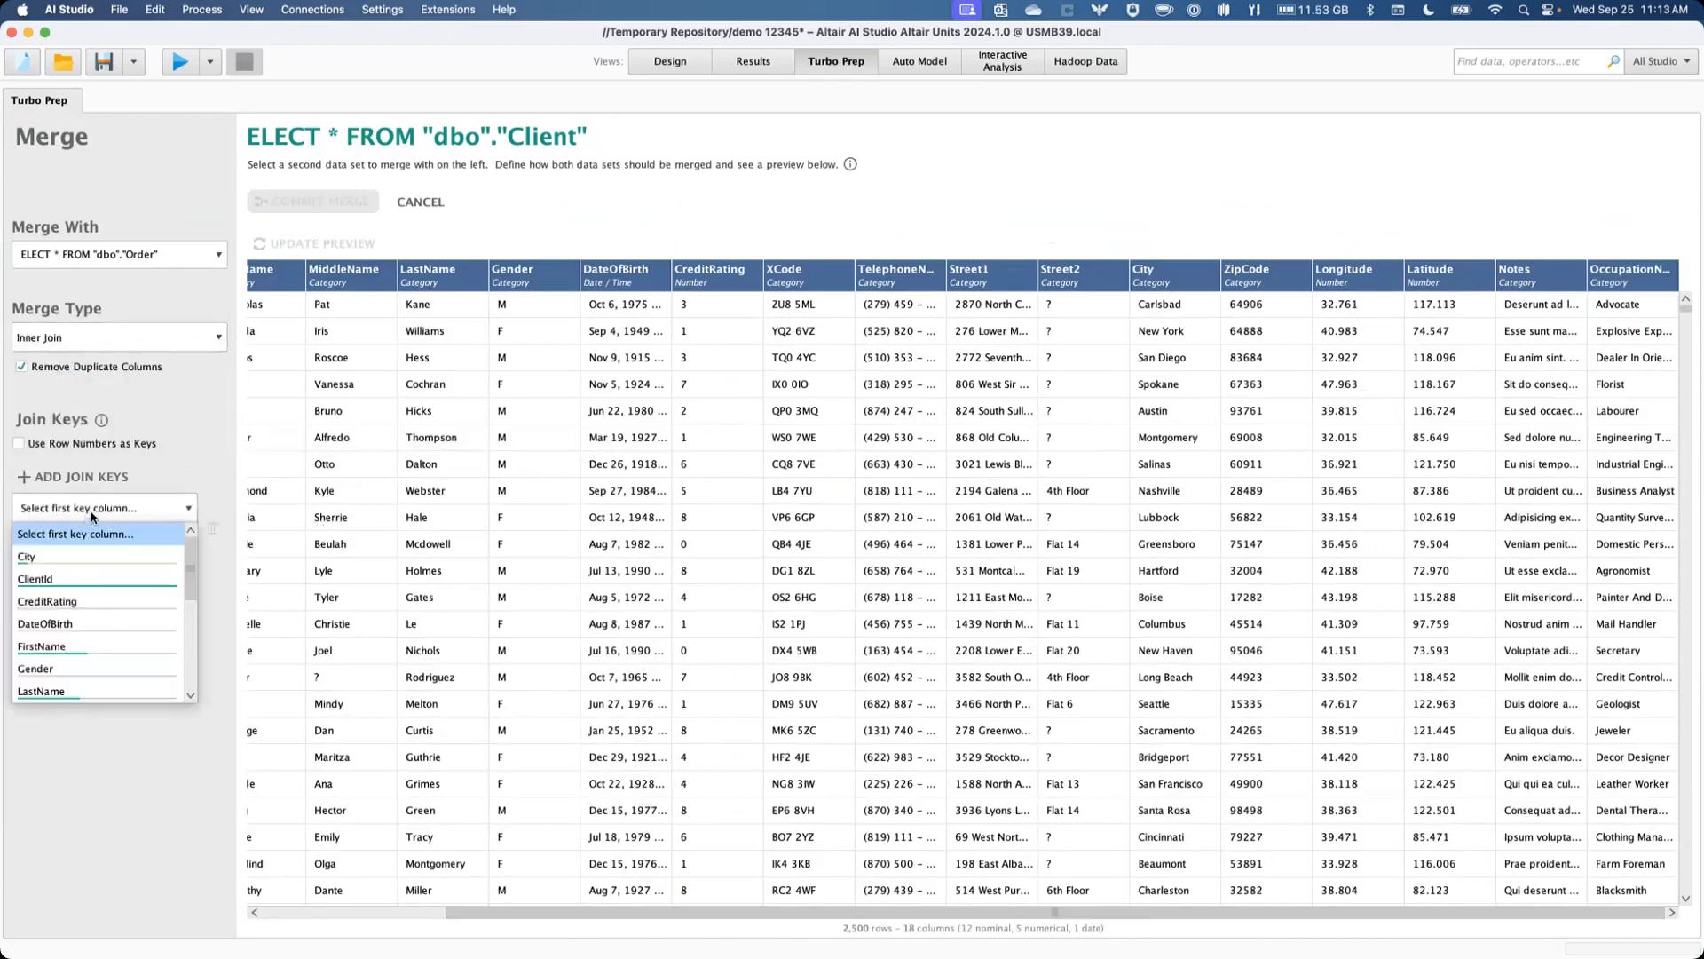
{"action": "left_click", "coordinate": [74, 585]}
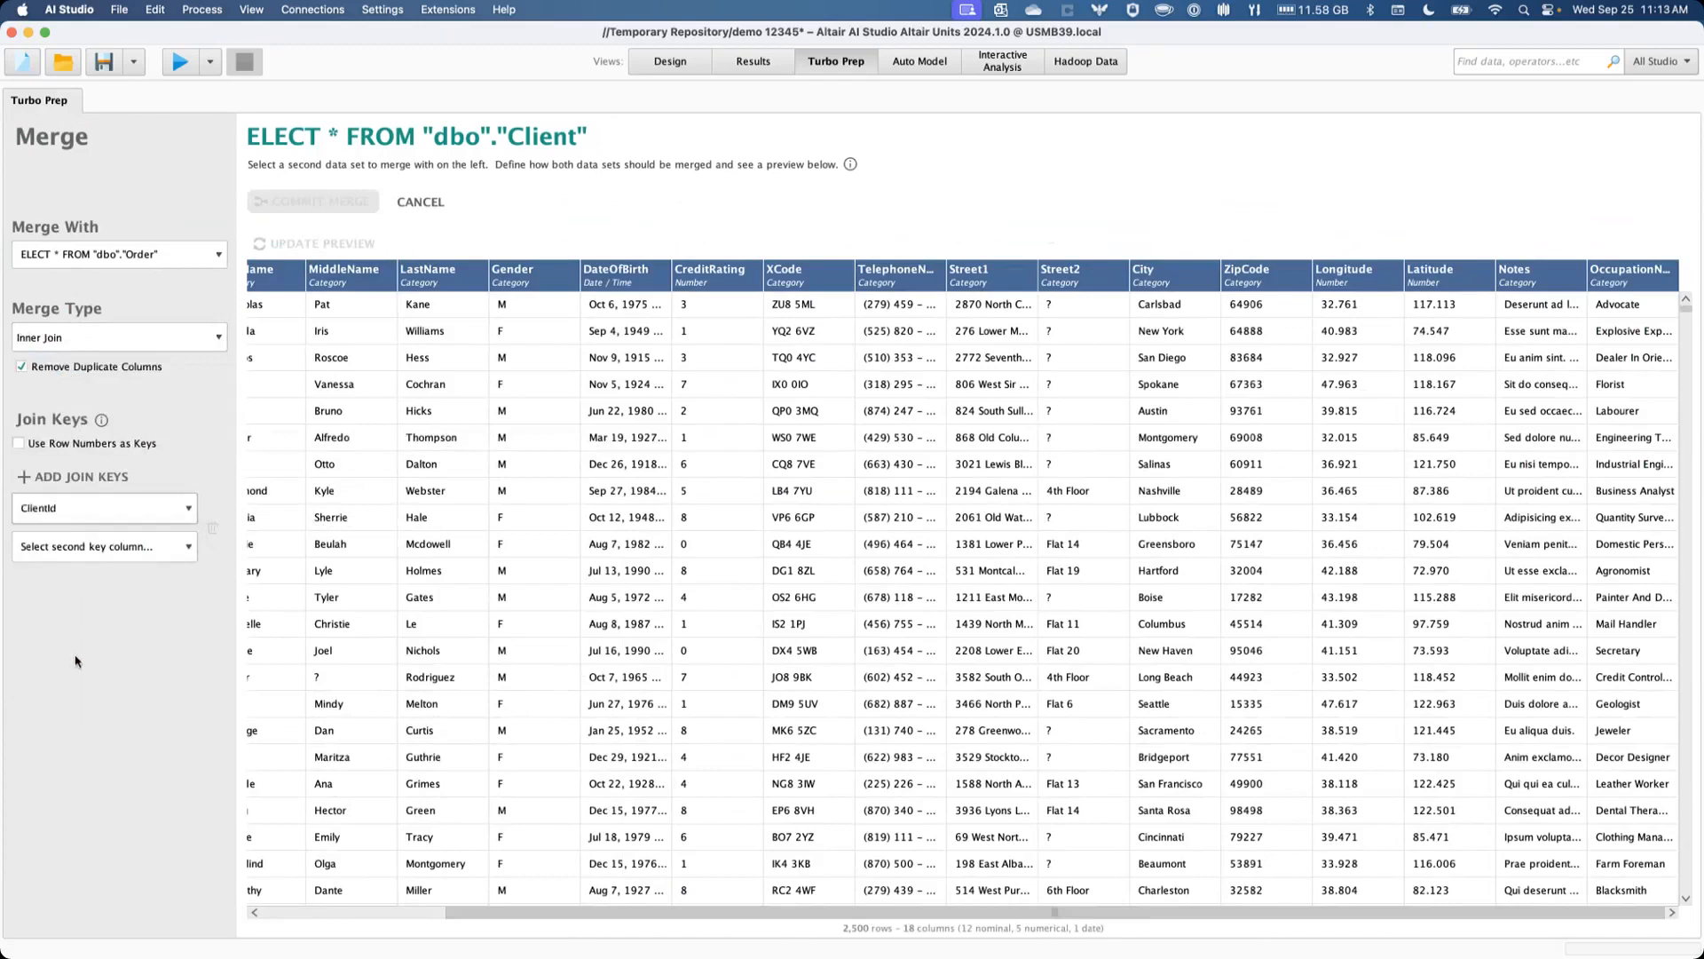
{"action": "left_click", "coordinate": [86, 544]}
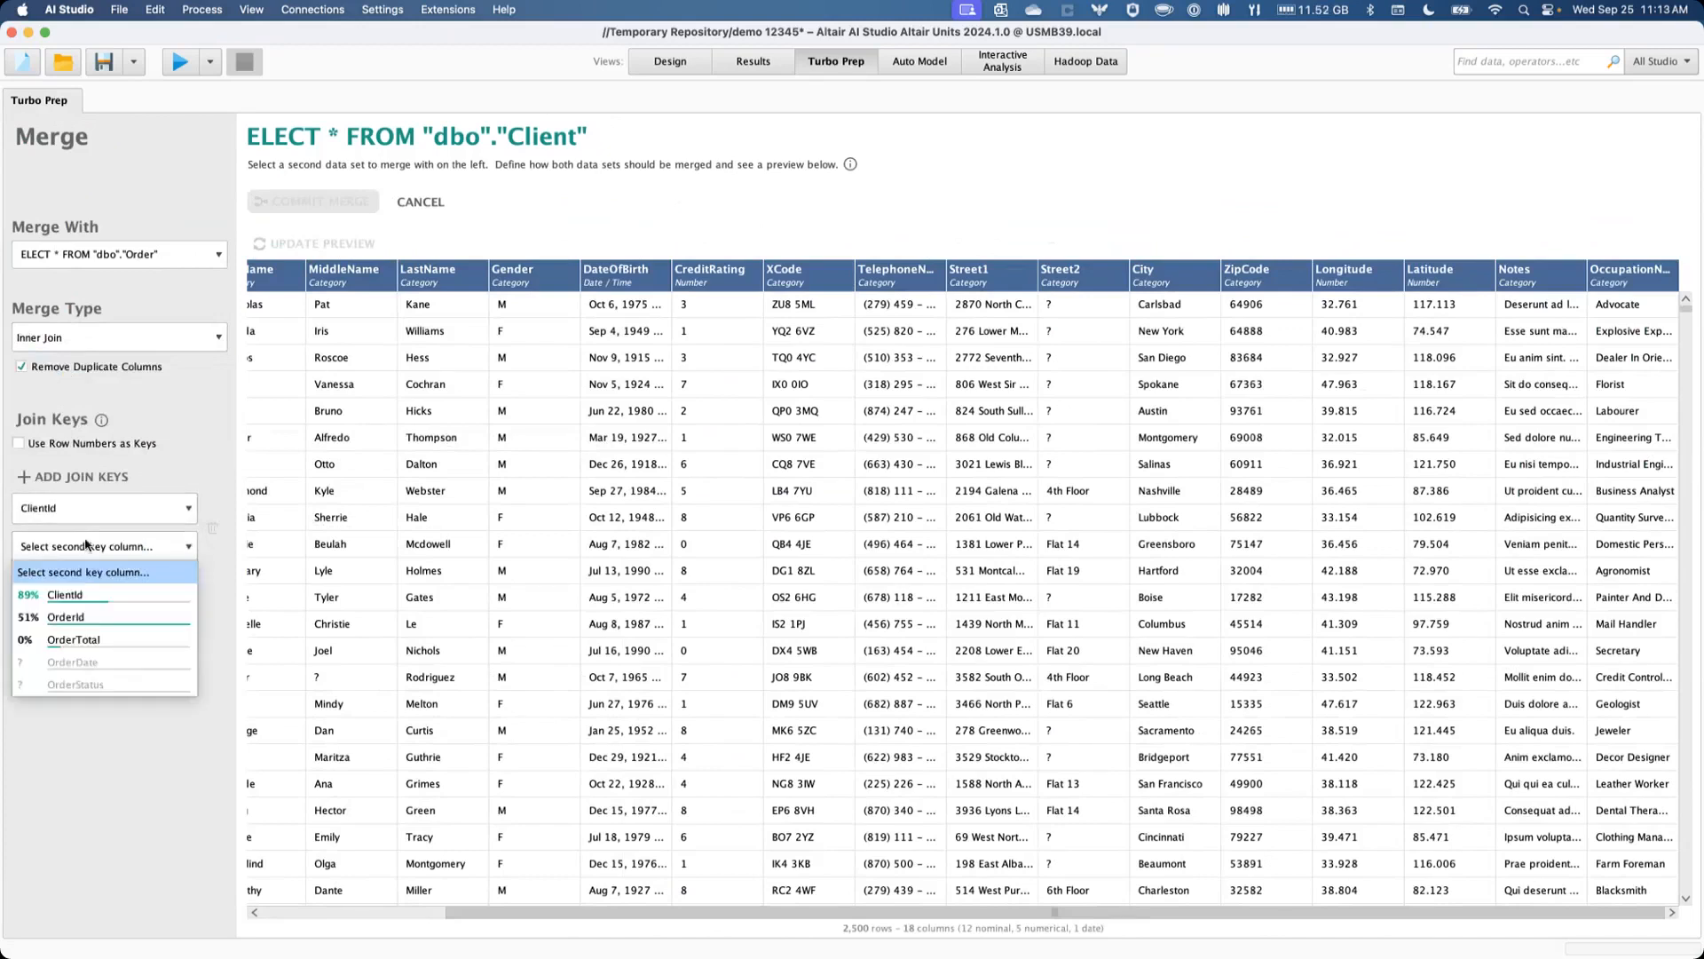
{"action": "left_click", "coordinate": [83, 601]}
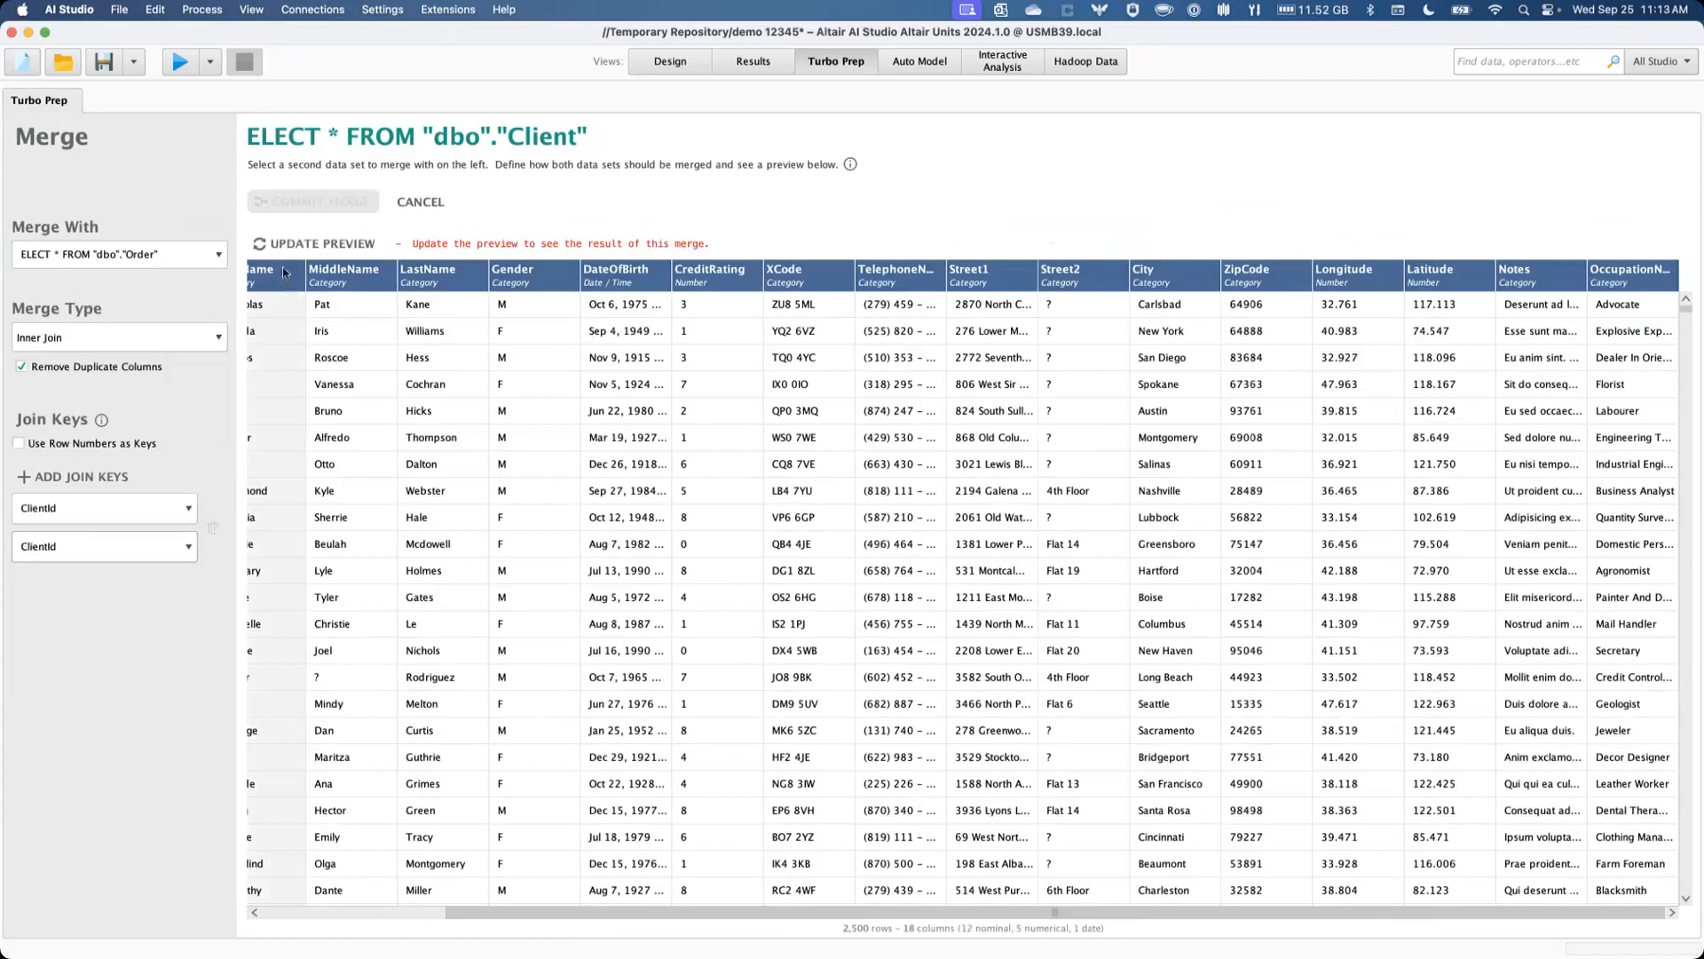
{"action": "left_click", "coordinate": [300, 245]}
Step: Sort the merge preview by OrderDate in ascending order and commit the merge with dbo.Order
{"action": "left_click_drag", "start_coordinate": [633, 912], "coordinate": [1277, 923]}
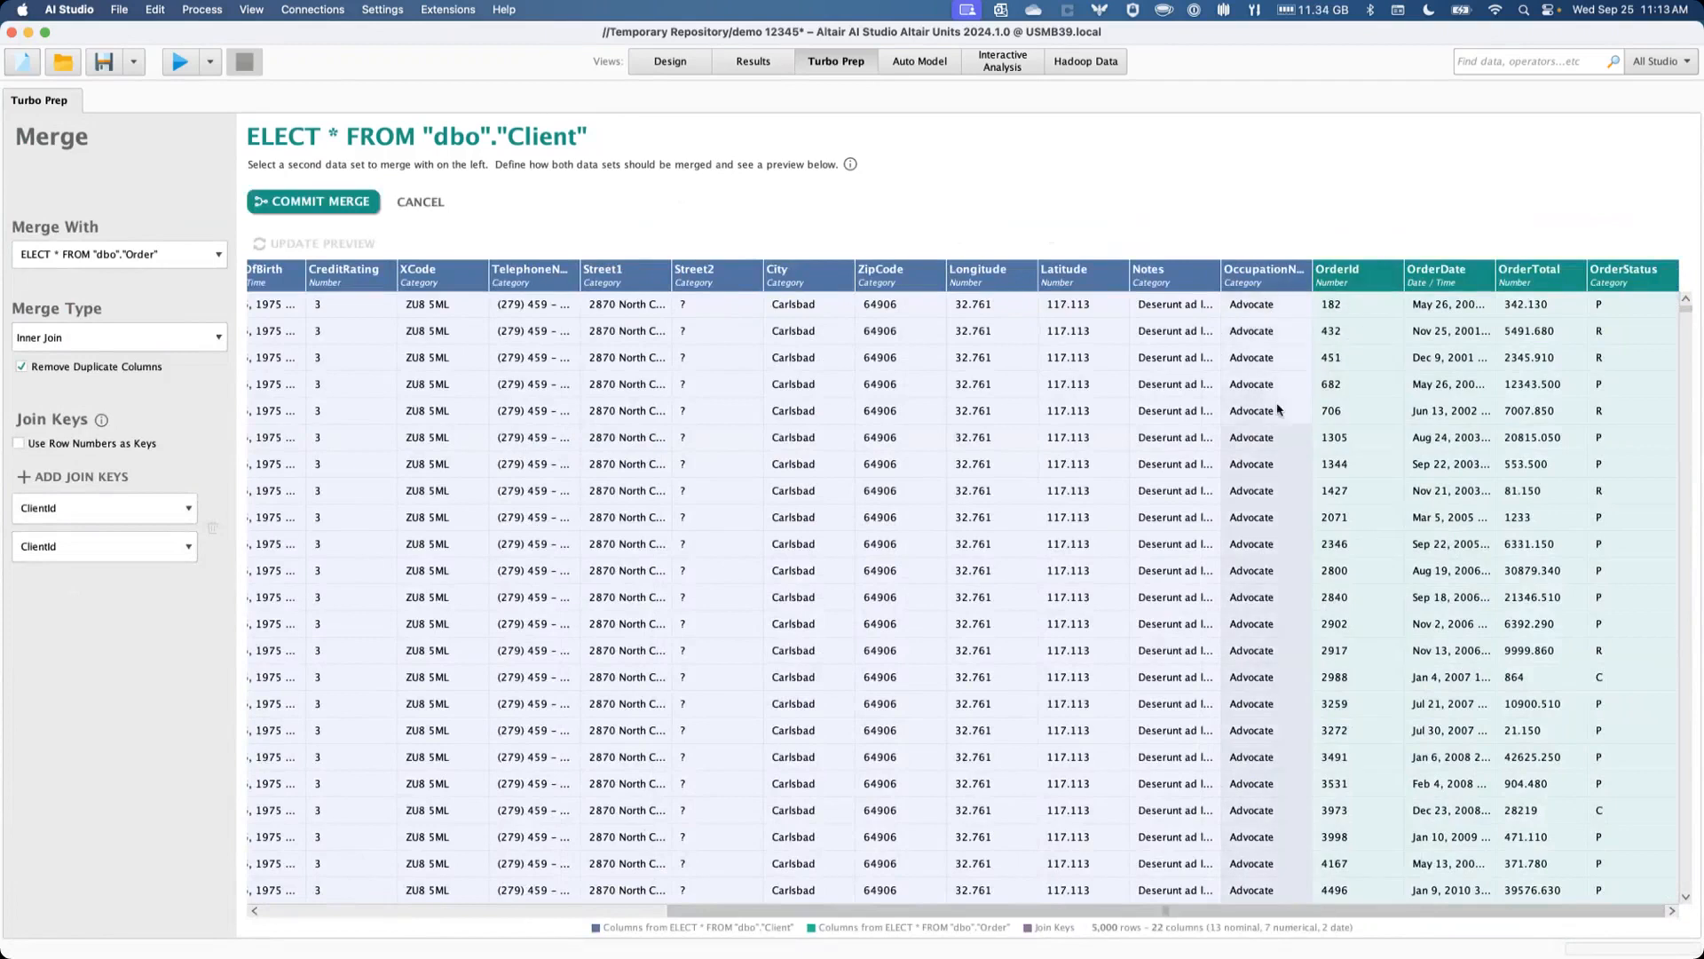
{"action": "right_click", "coordinate": [1279, 771]}
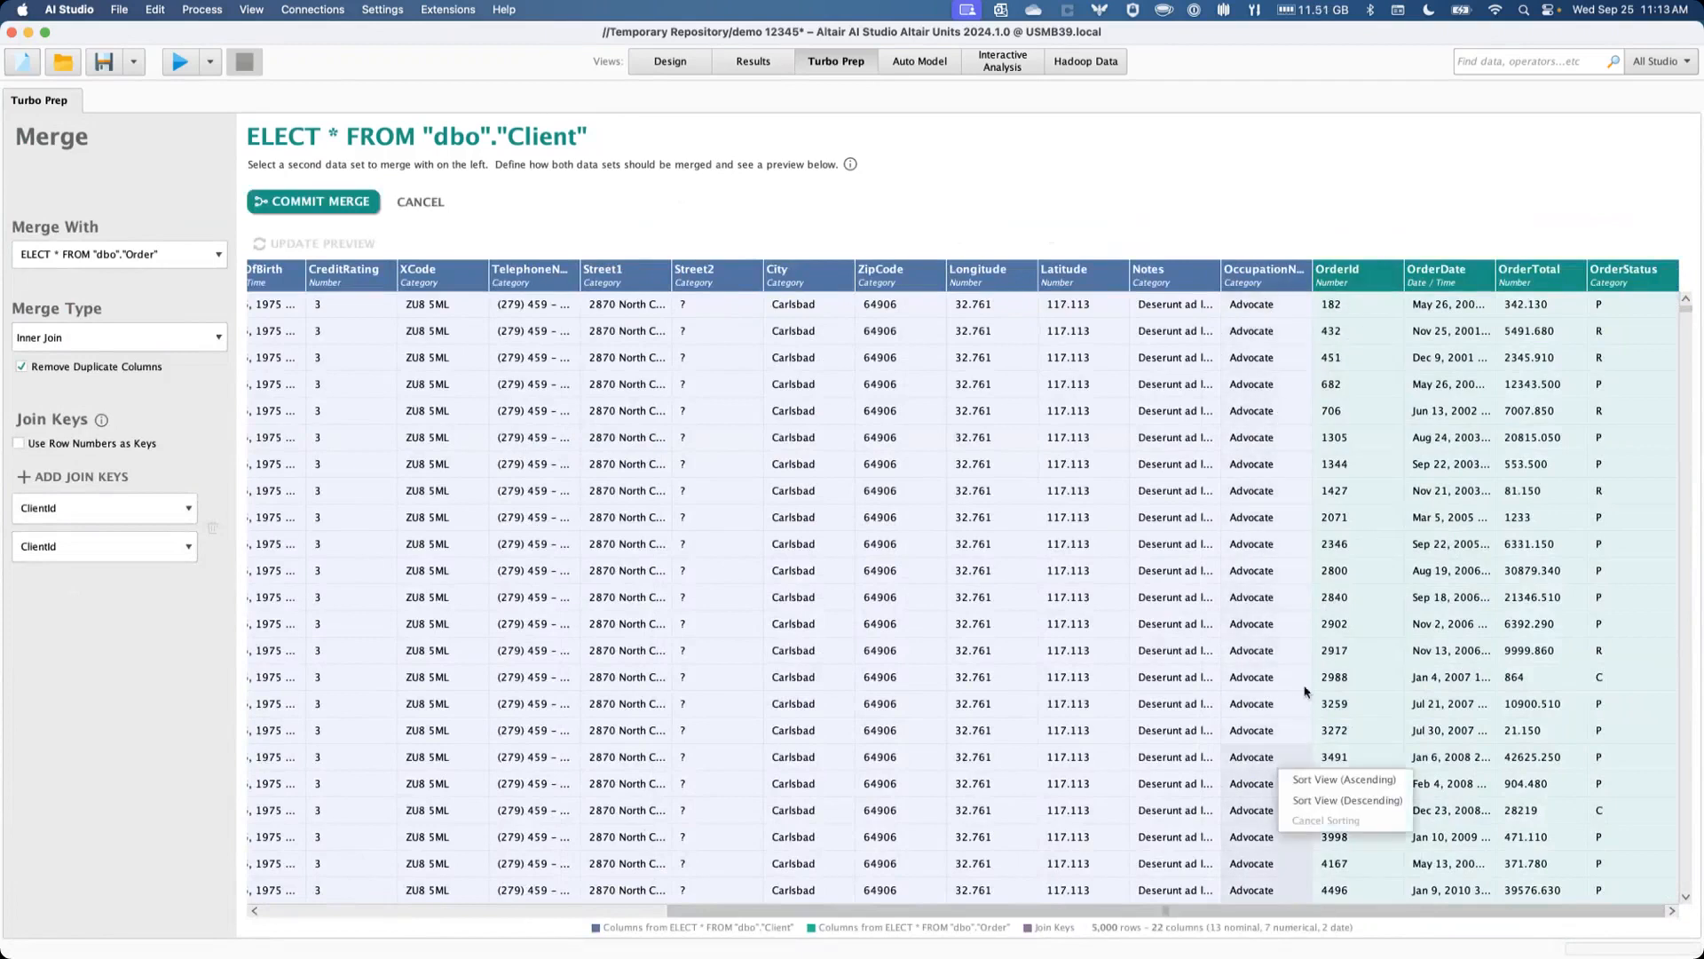
{"action": "right_click", "coordinate": [1330, 329]}
{"action": "right_click", "coordinate": [1439, 326]}
{"action": "left_click", "coordinate": [1514, 336]}
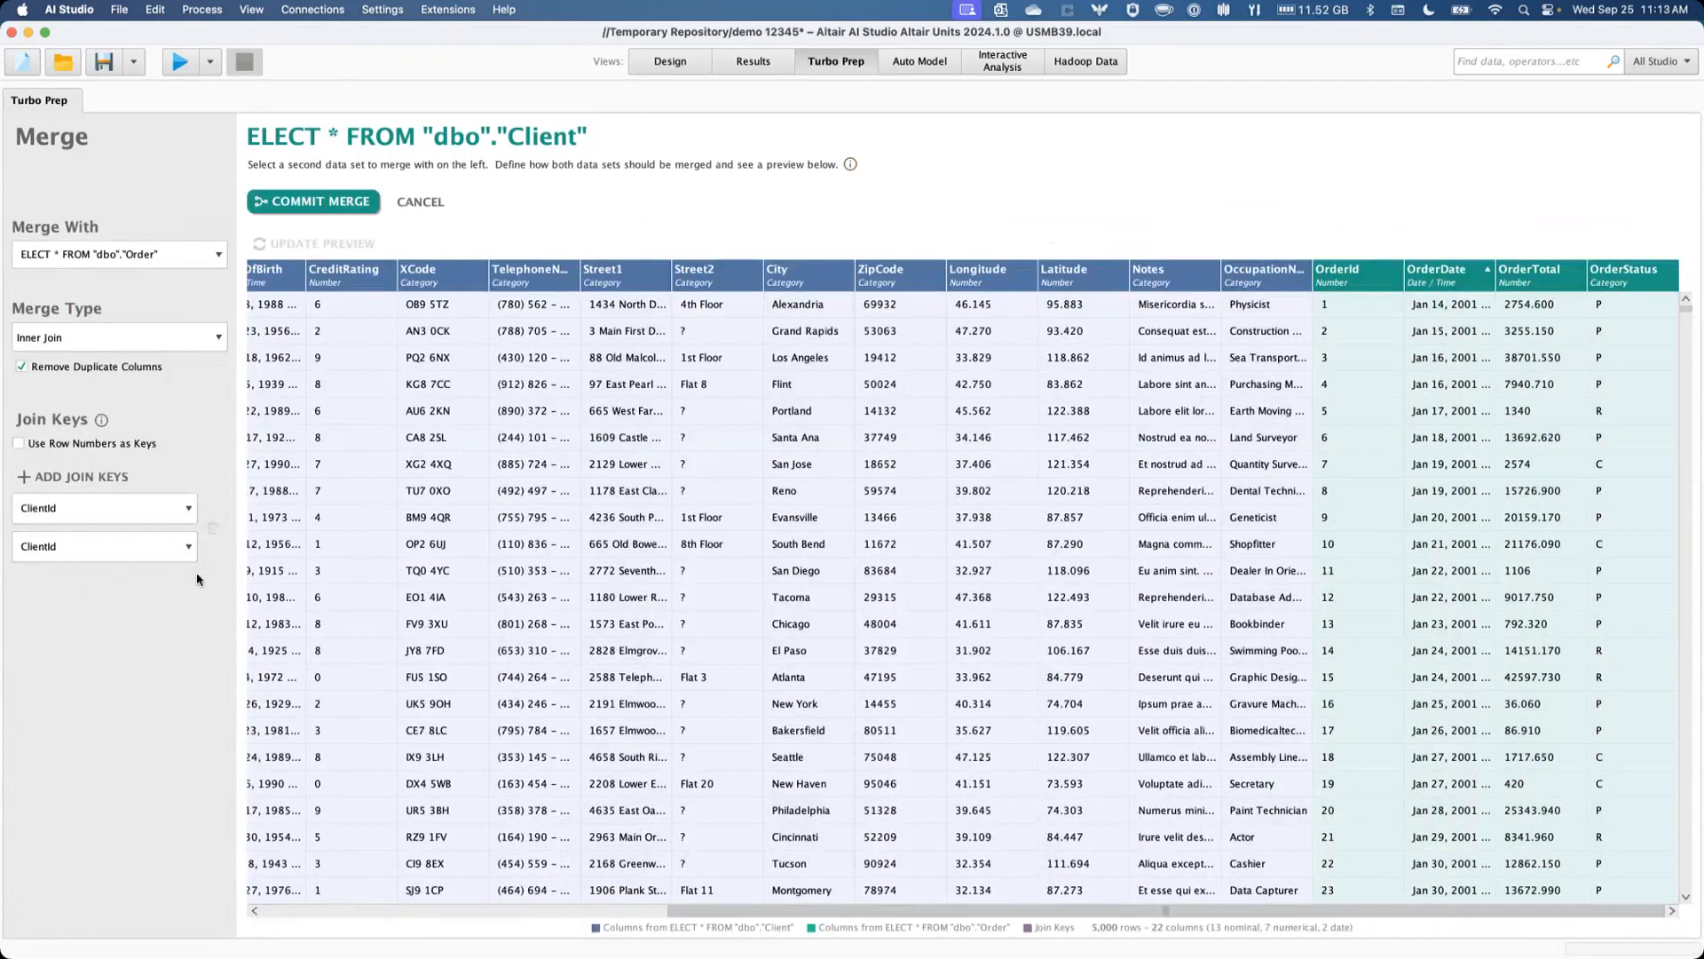
{"action": "left_click", "coordinate": [321, 202]}
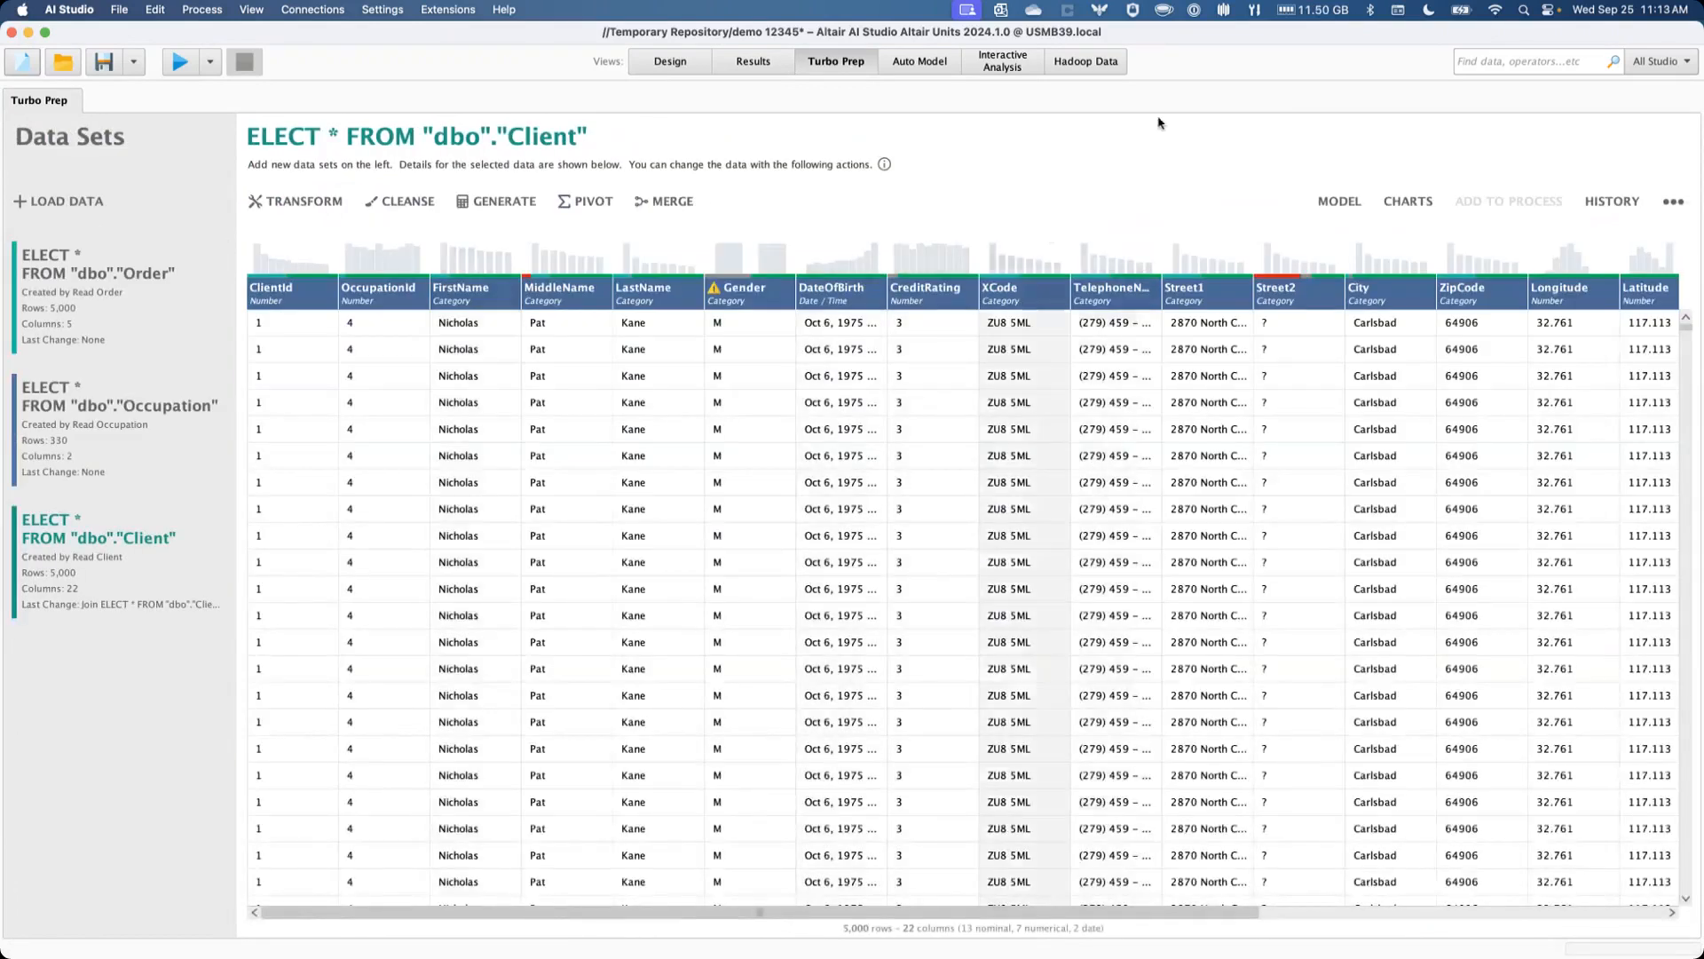
Step: Examine the change history of the dbo.Client data set, select its join with dbo.Order, and close the history
{"action": "left_click", "coordinate": [1154, 162]}
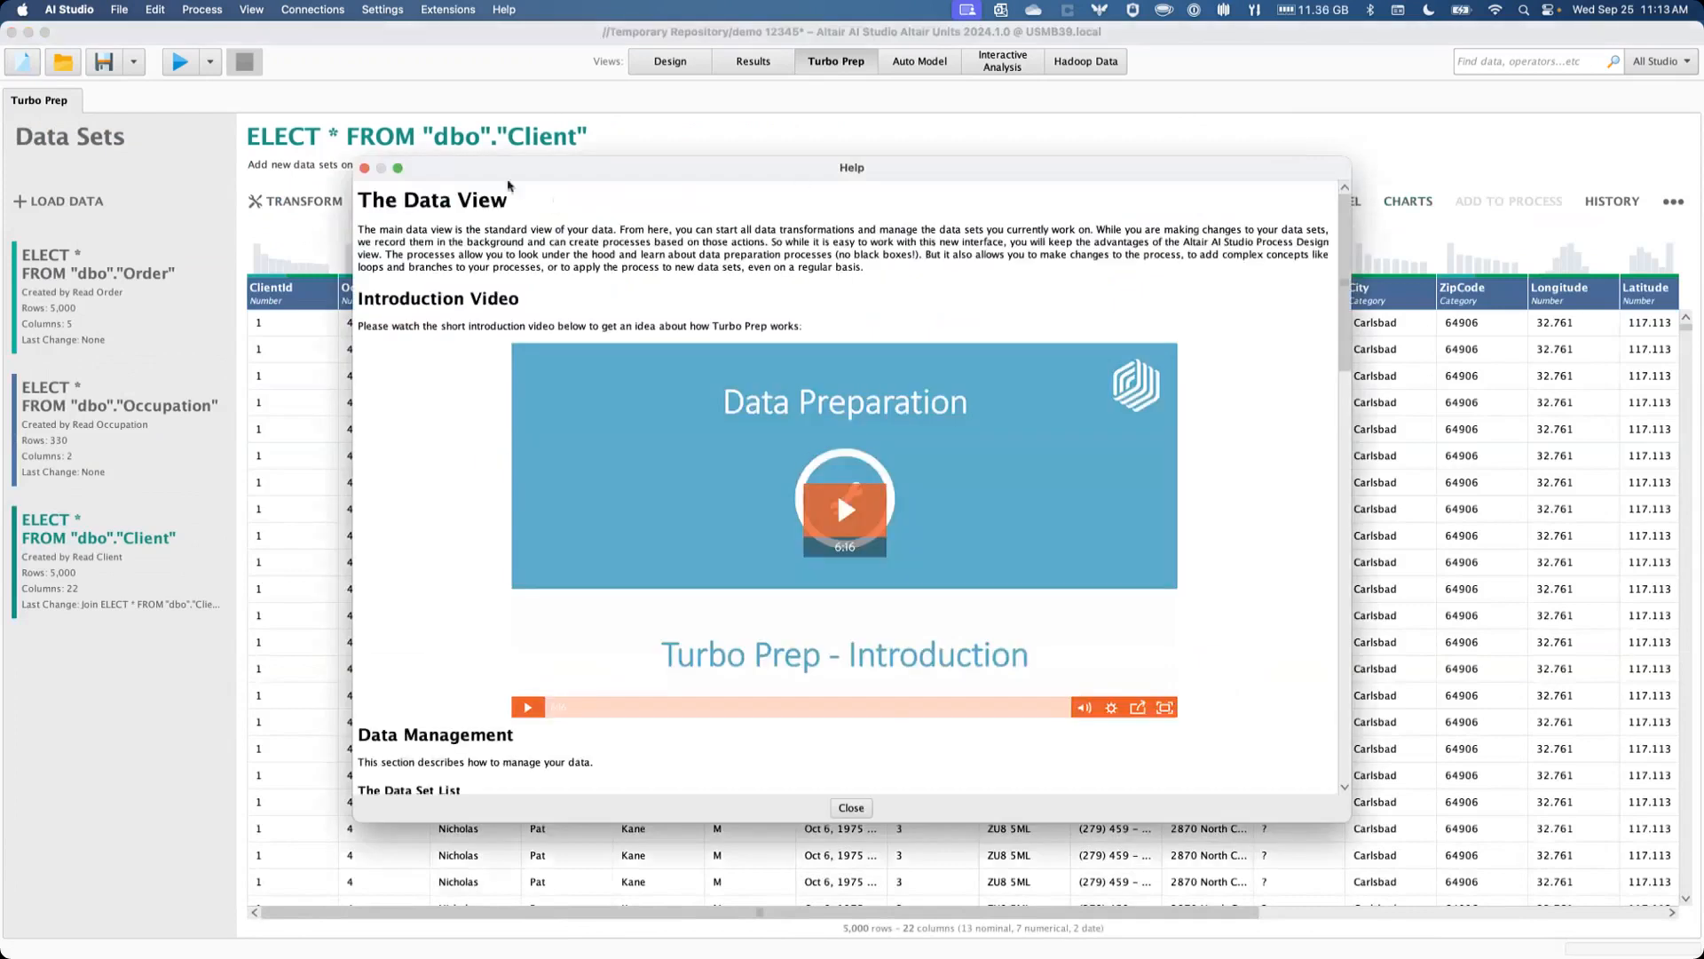
{"action": "left_click", "coordinate": [364, 168]}
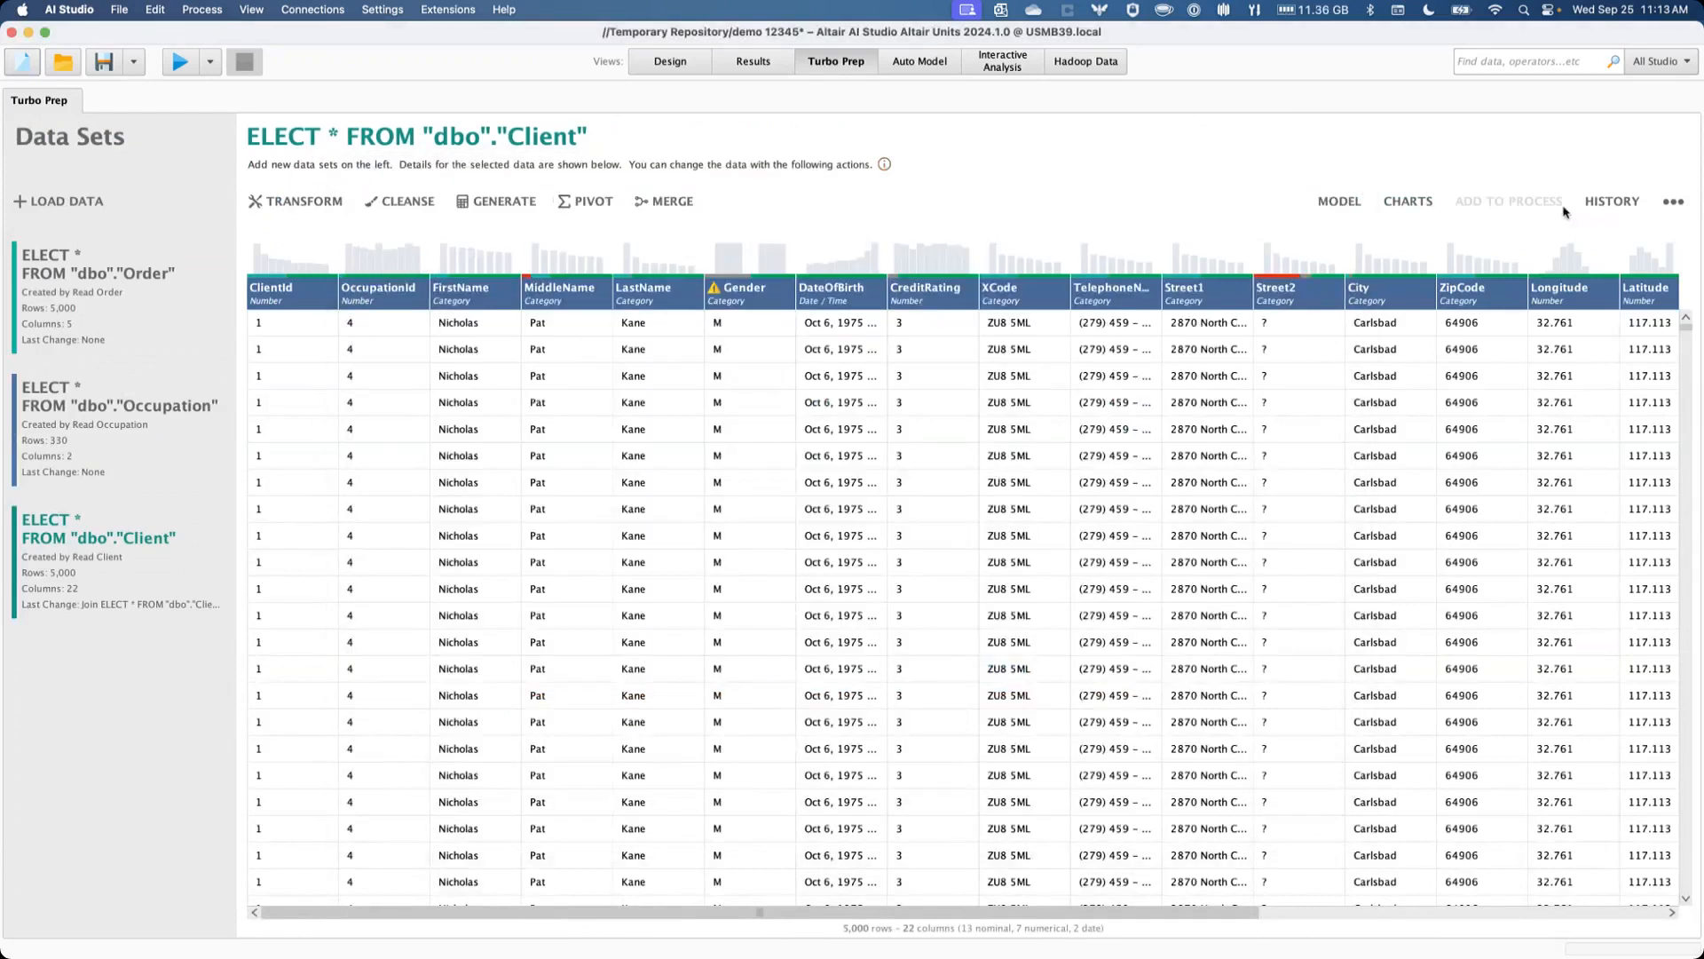
{"action": "left_click", "coordinate": [1612, 203]}
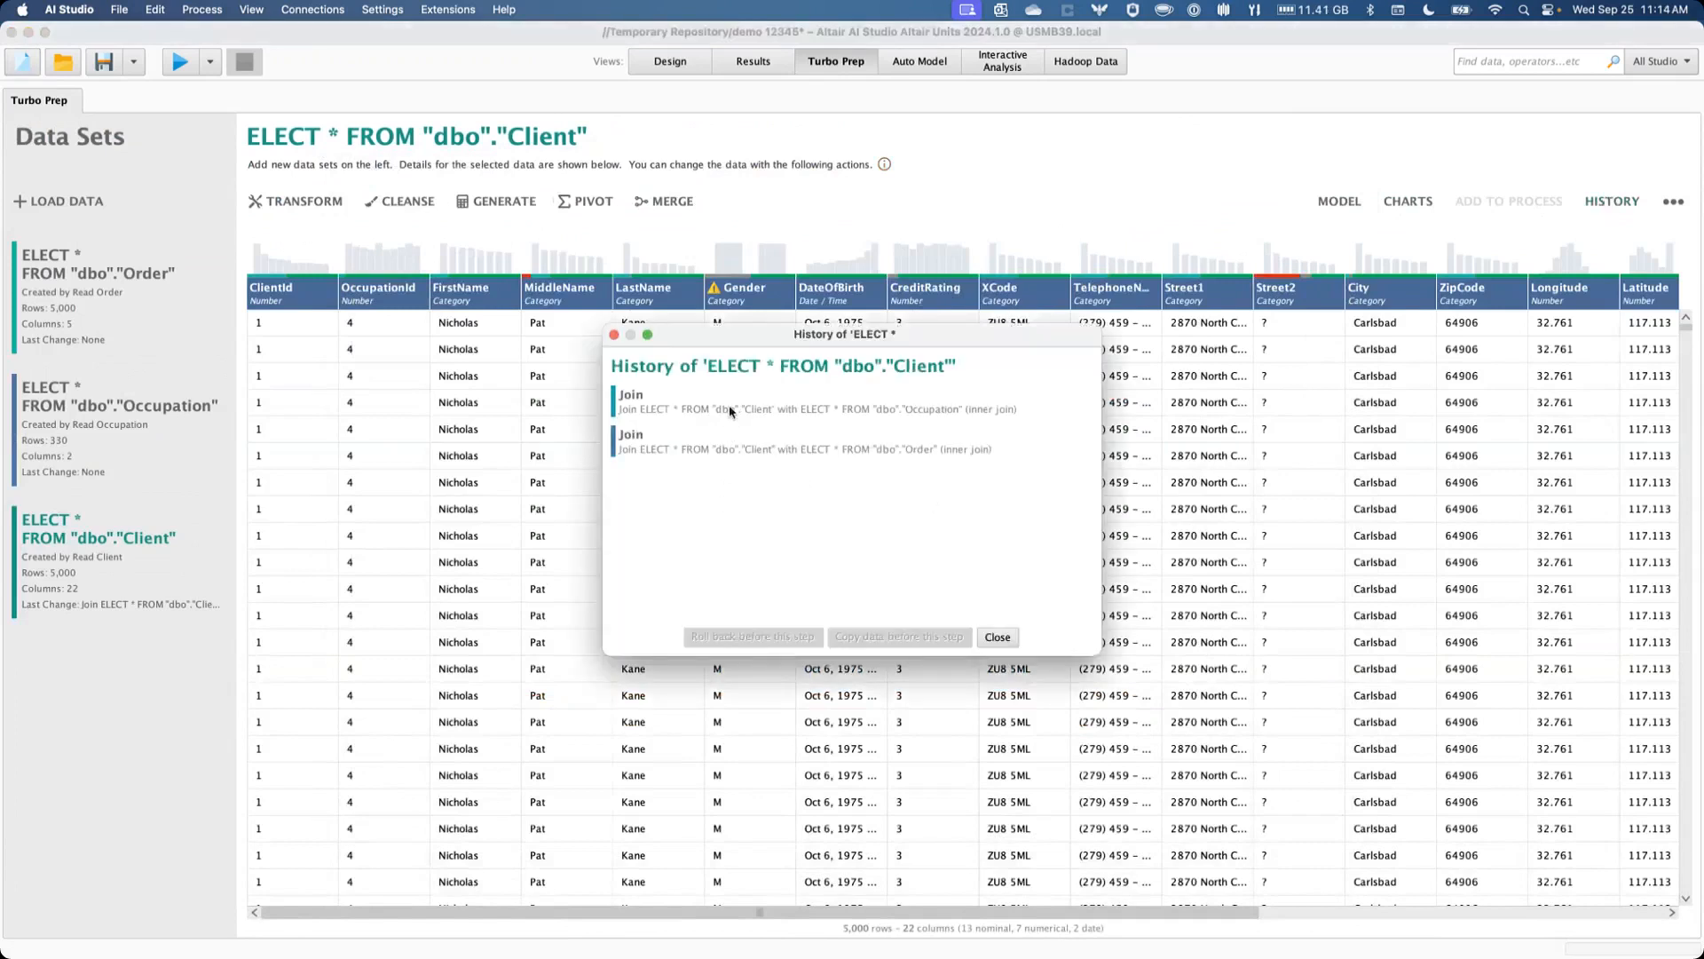
{"action": "left_click", "coordinate": [708, 453]}
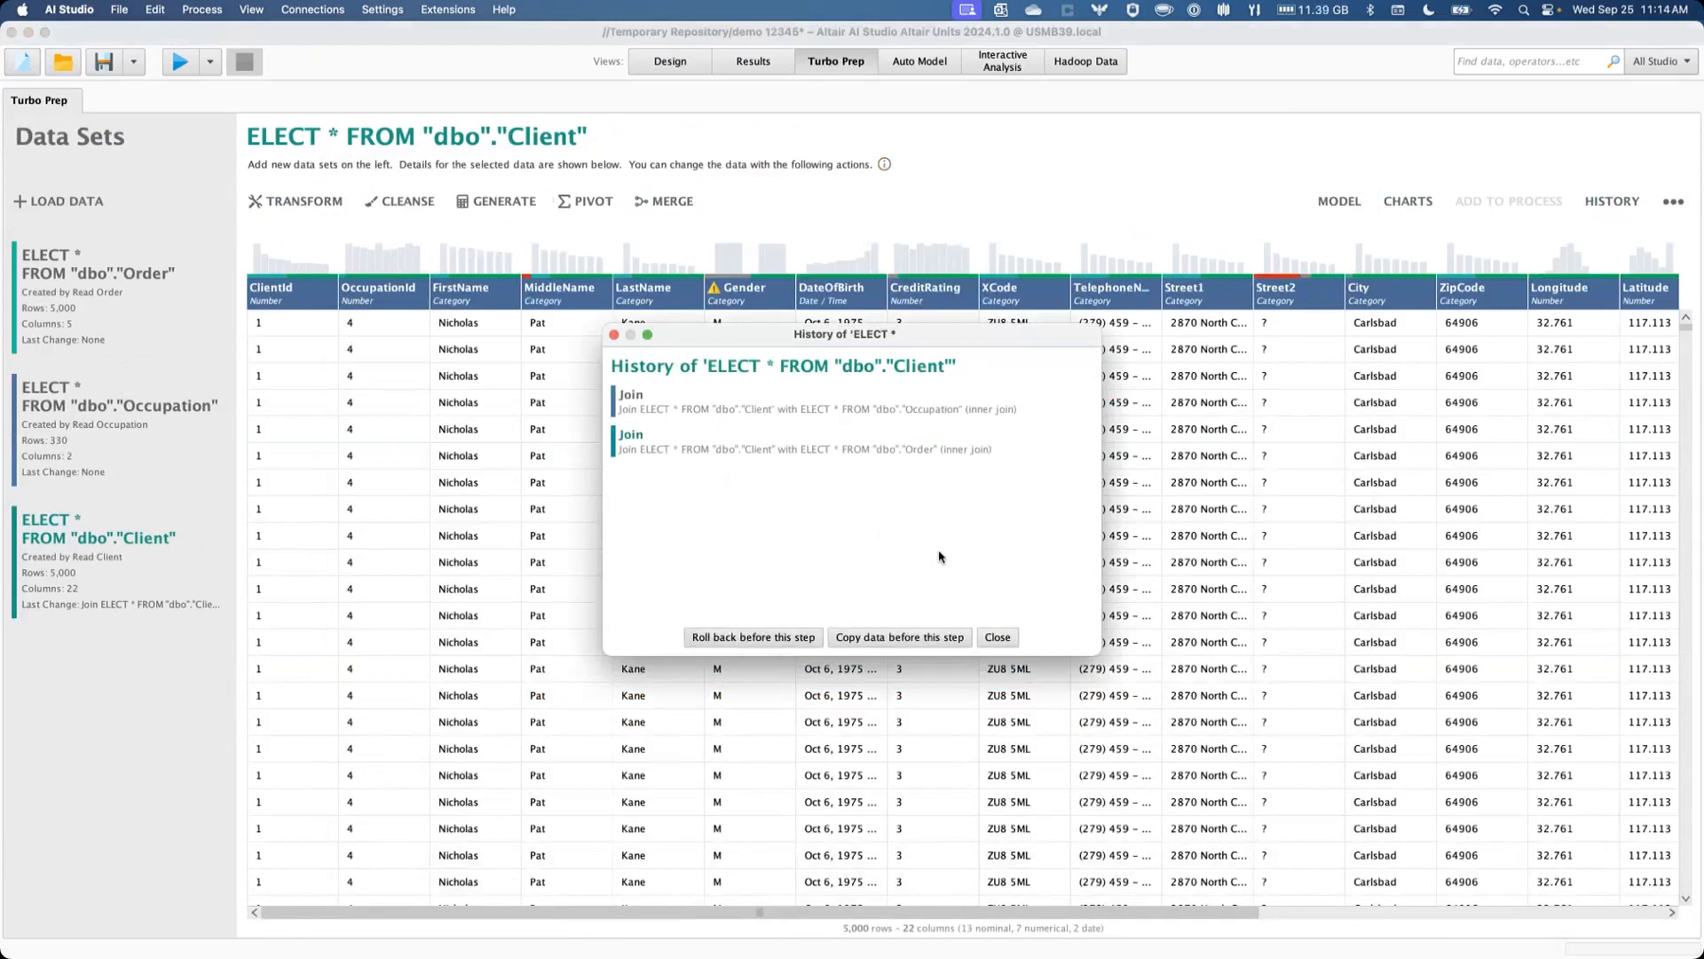
{"action": "left_click", "coordinate": [999, 638]}
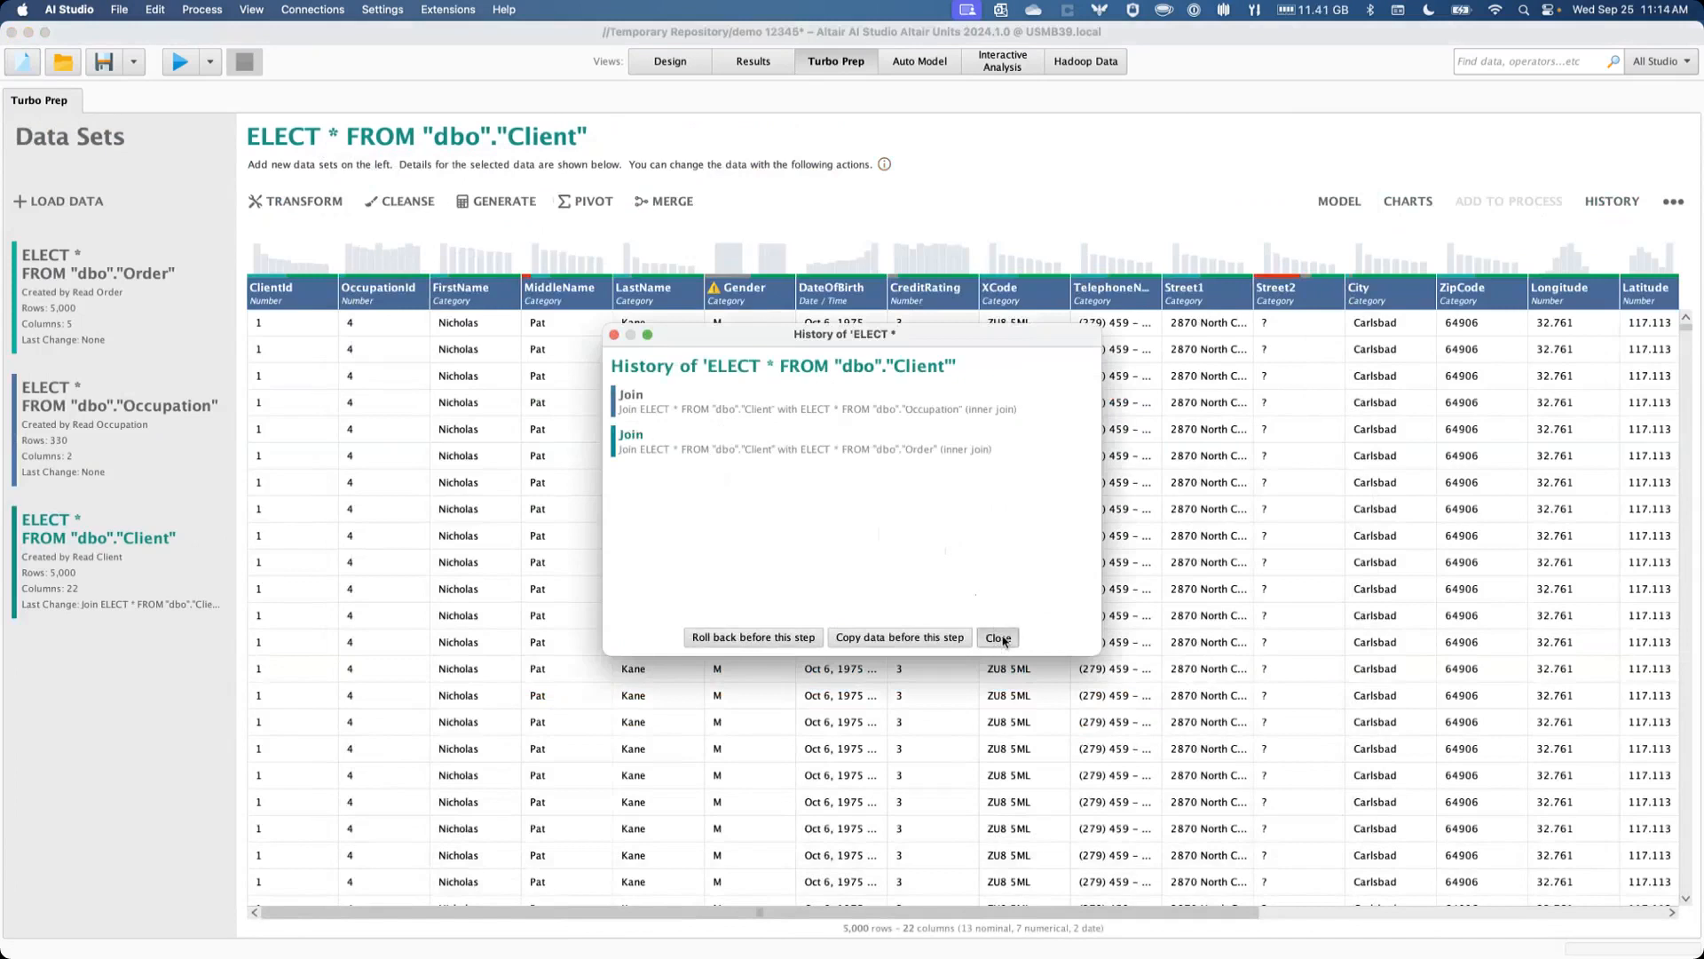